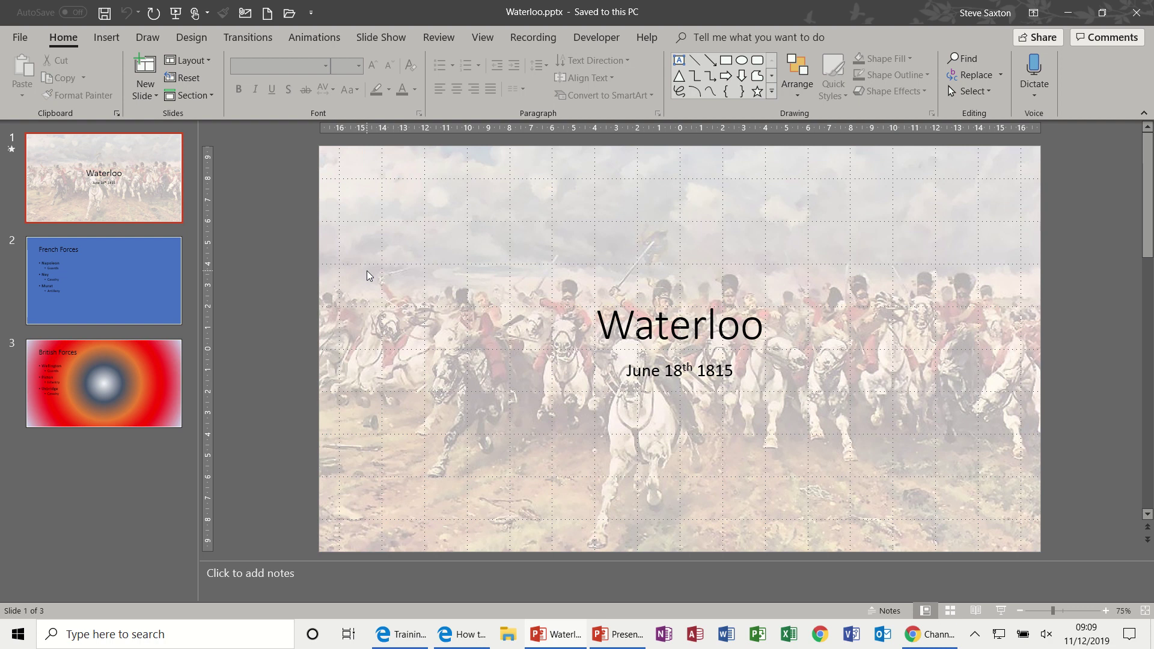
Show the Animations tools on slide 2, French Forces, with its bullet list text box selected.
{"action": "left_click", "coordinate": [316, 42]}
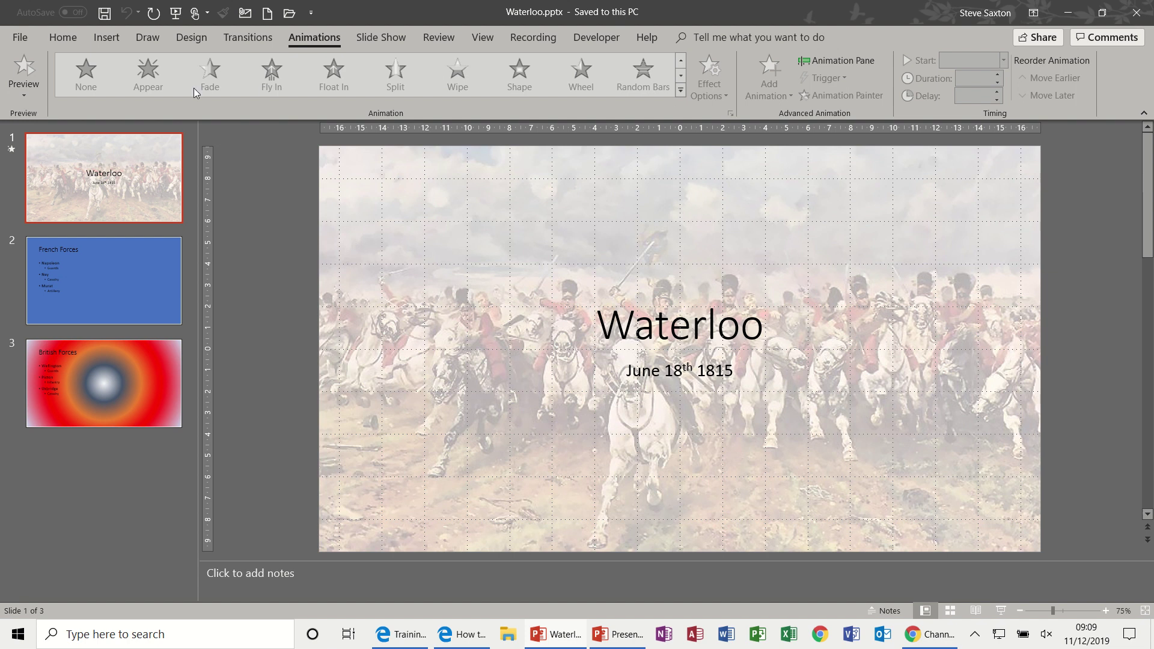
{"action": "left_click", "coordinate": [133, 276]}
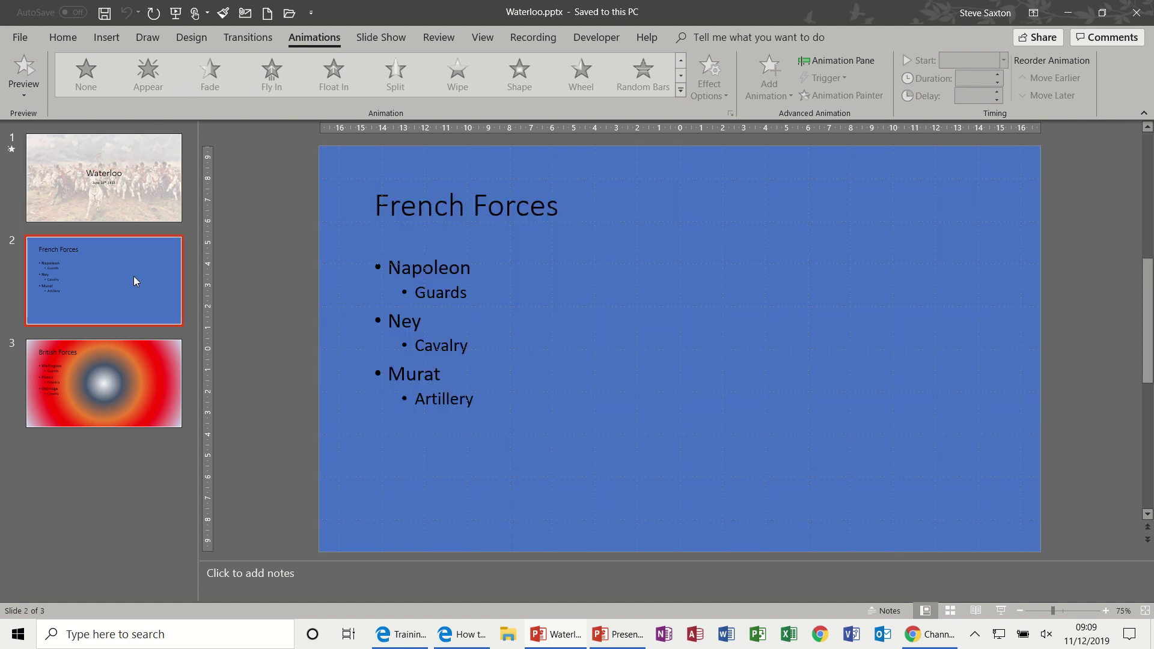
{"action": "left_click", "coordinate": [392, 269]}
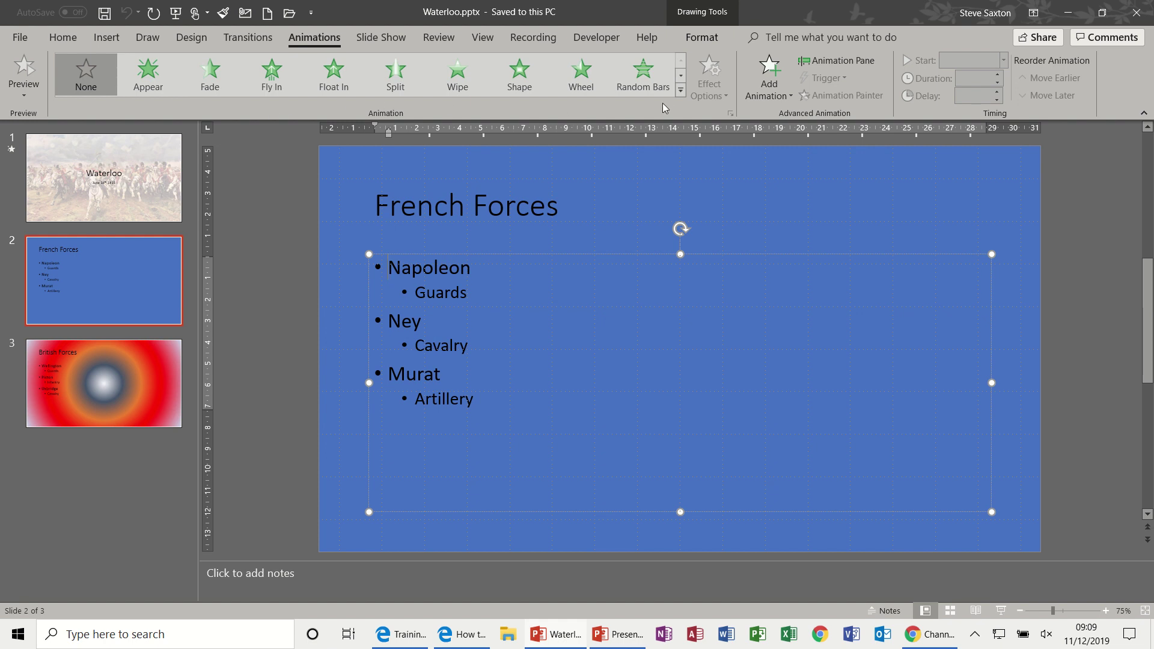
{"action": "left_click", "coordinate": [680, 93]}
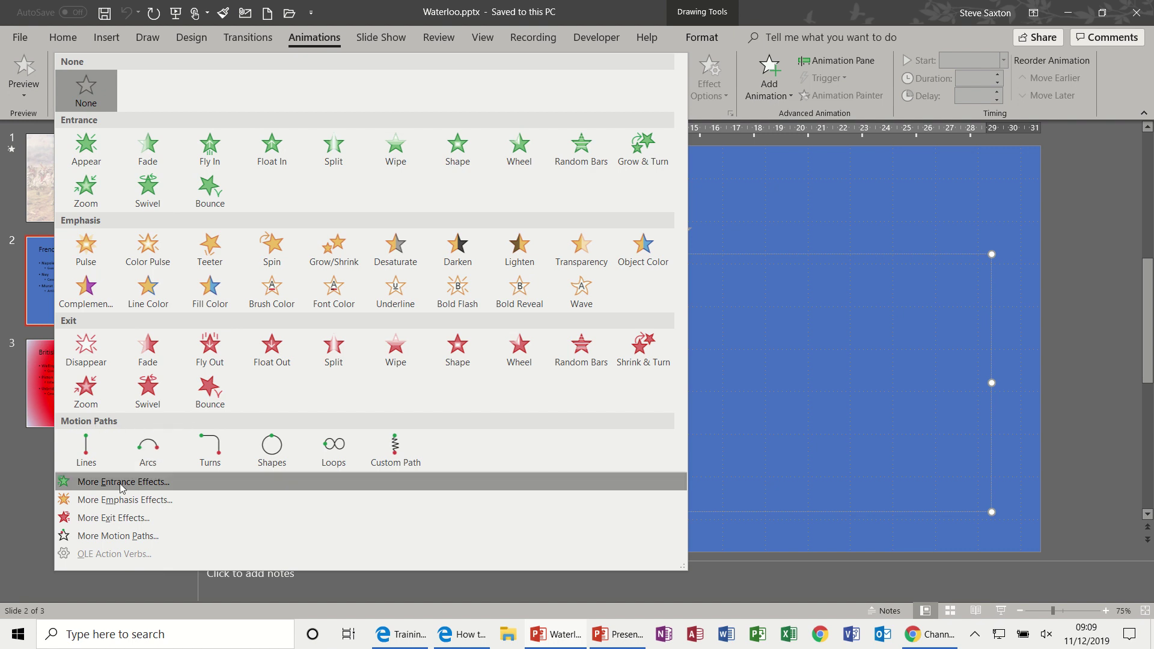
{"action": "key", "text": "Escape"}
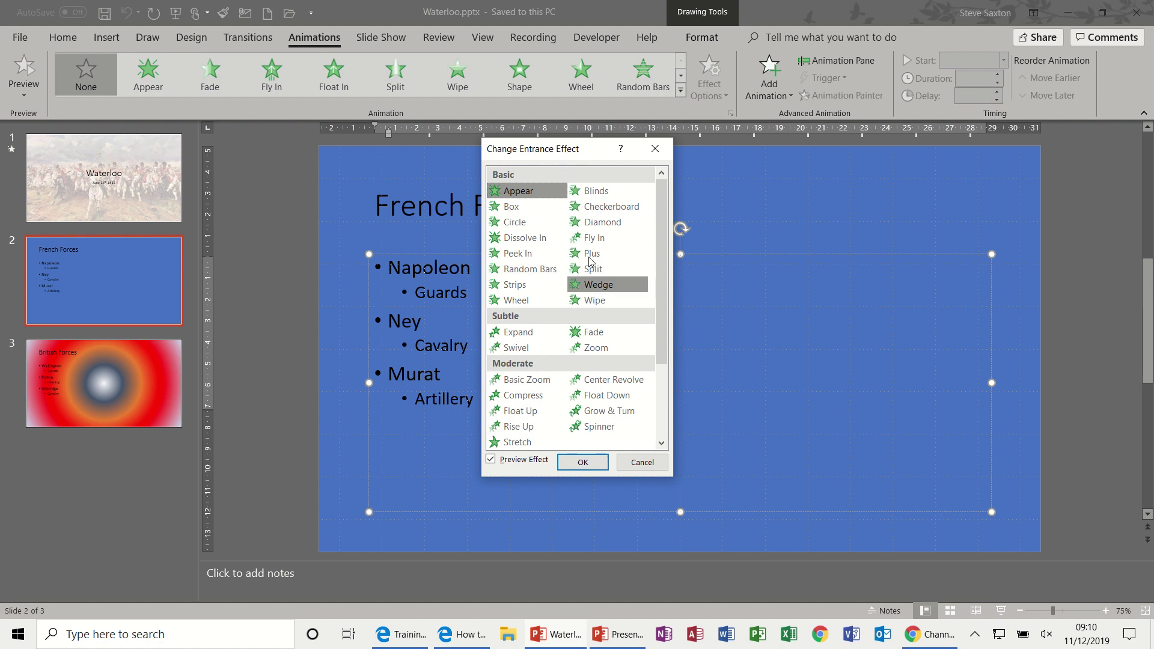
{"action": "left_click", "coordinate": [642, 462]}
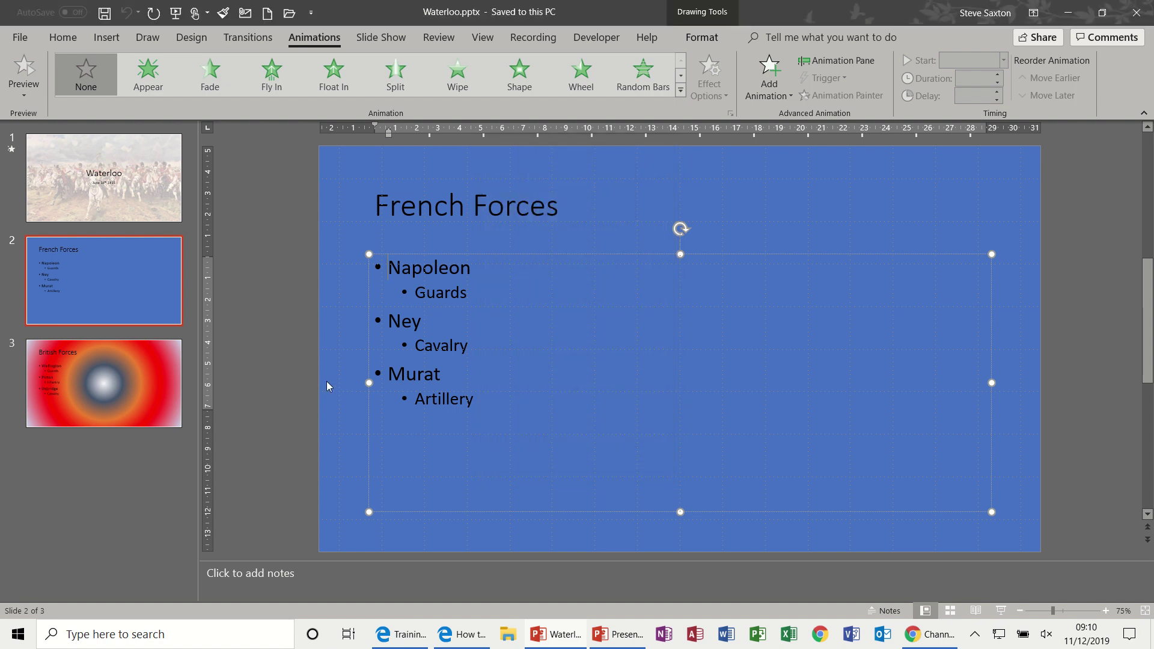
{"action": "left_click", "coordinate": [682, 91]}
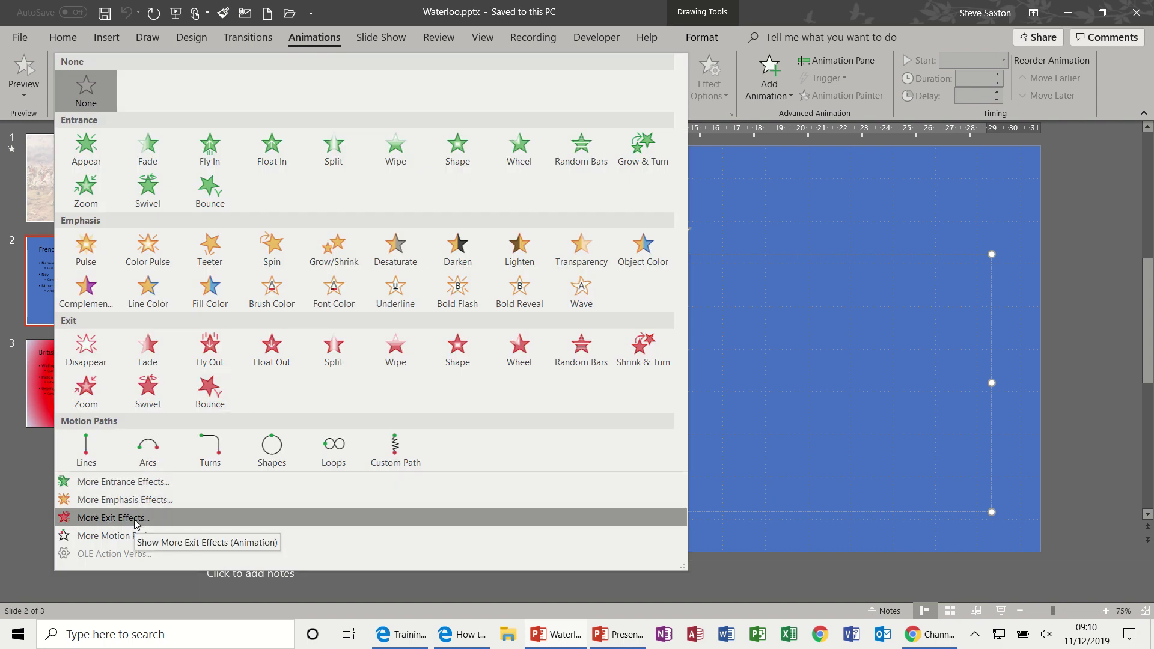
{"action": "left_click", "coordinate": [107, 537]}
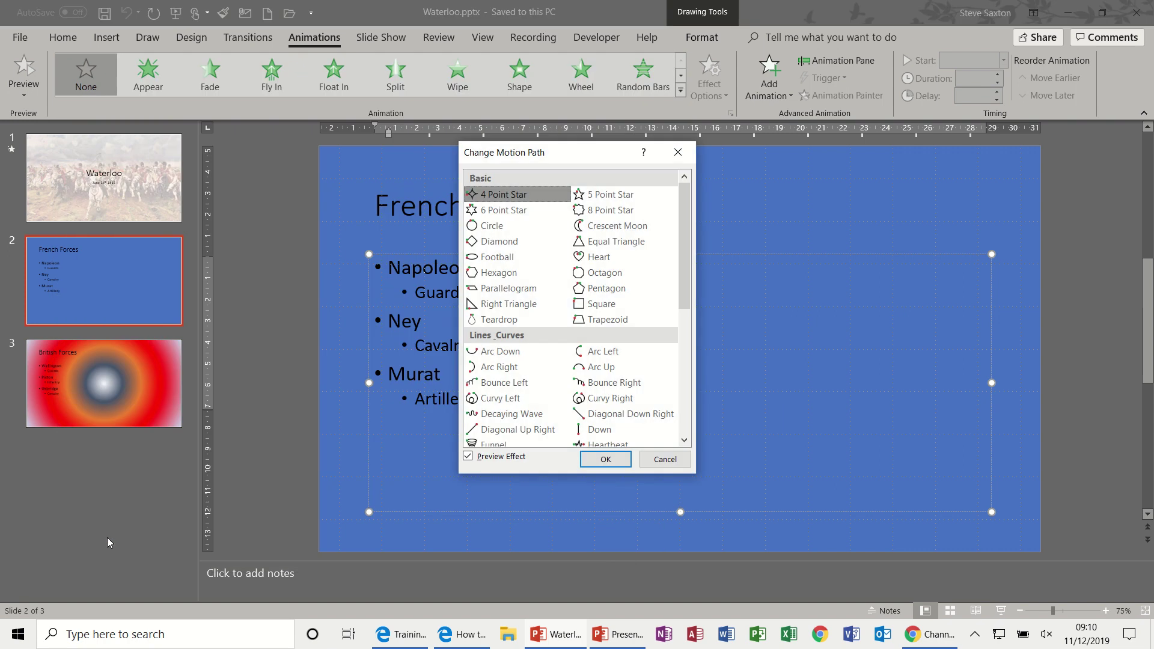
{"action": "left_click_drag", "start_coordinate": [687, 197], "coordinate": [676, 279]}
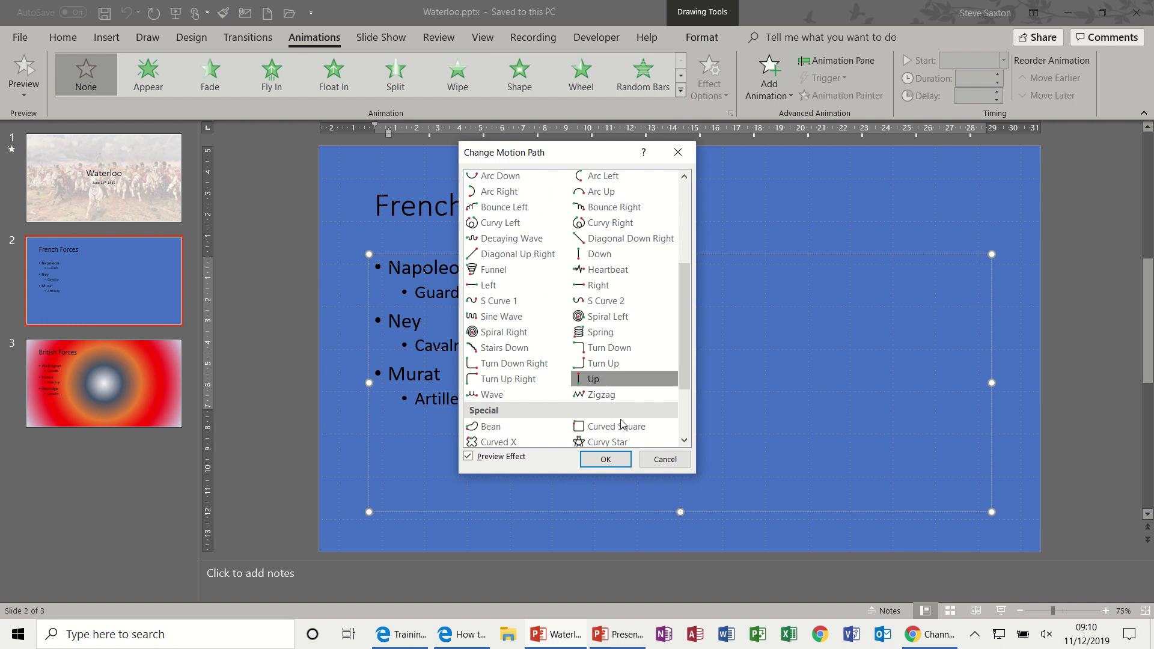
{"action": "left_click", "coordinate": [659, 462]}
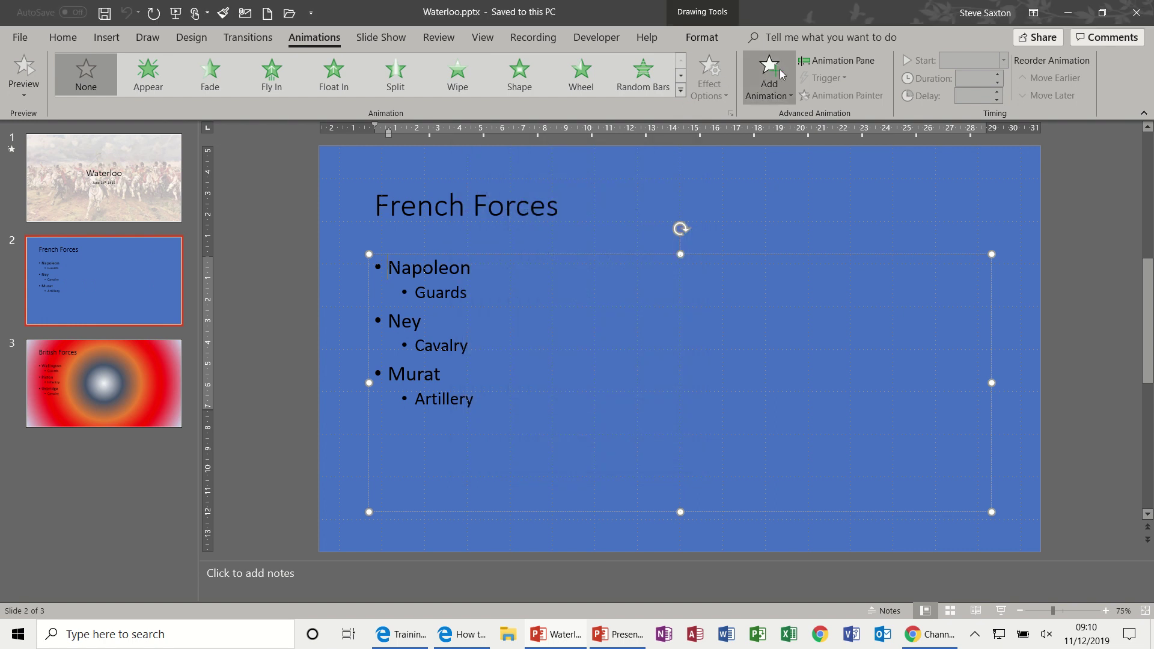
Show the Animation Pane and apply Float In to the bullets, trying Float Down, As One Object, then Float Up.
{"action": "left_click", "coordinate": [842, 63]}
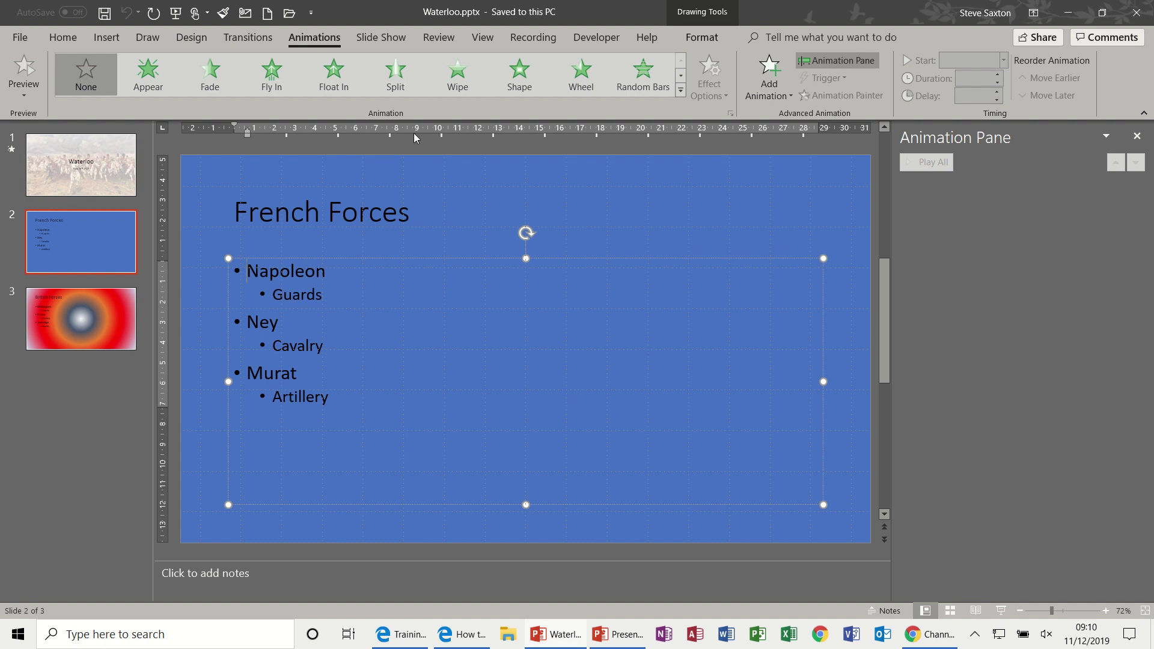
{"action": "left_click", "coordinate": [335, 71]}
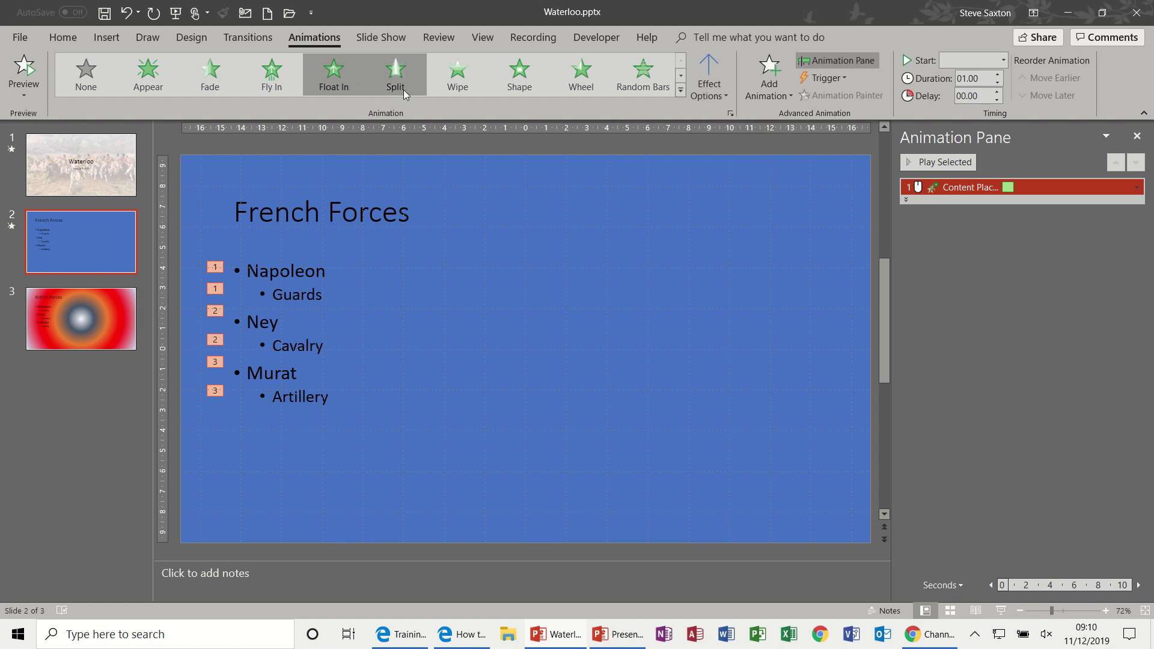
{"action": "left_click", "coordinate": [725, 95]}
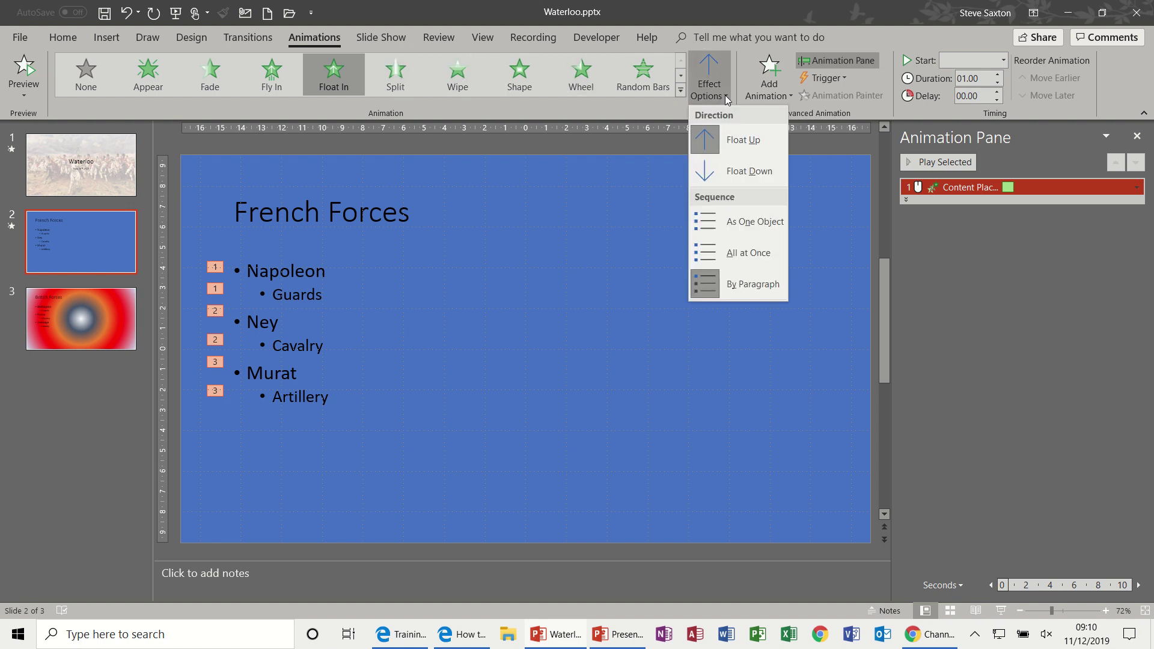
{"action": "left_click", "coordinate": [745, 172]}
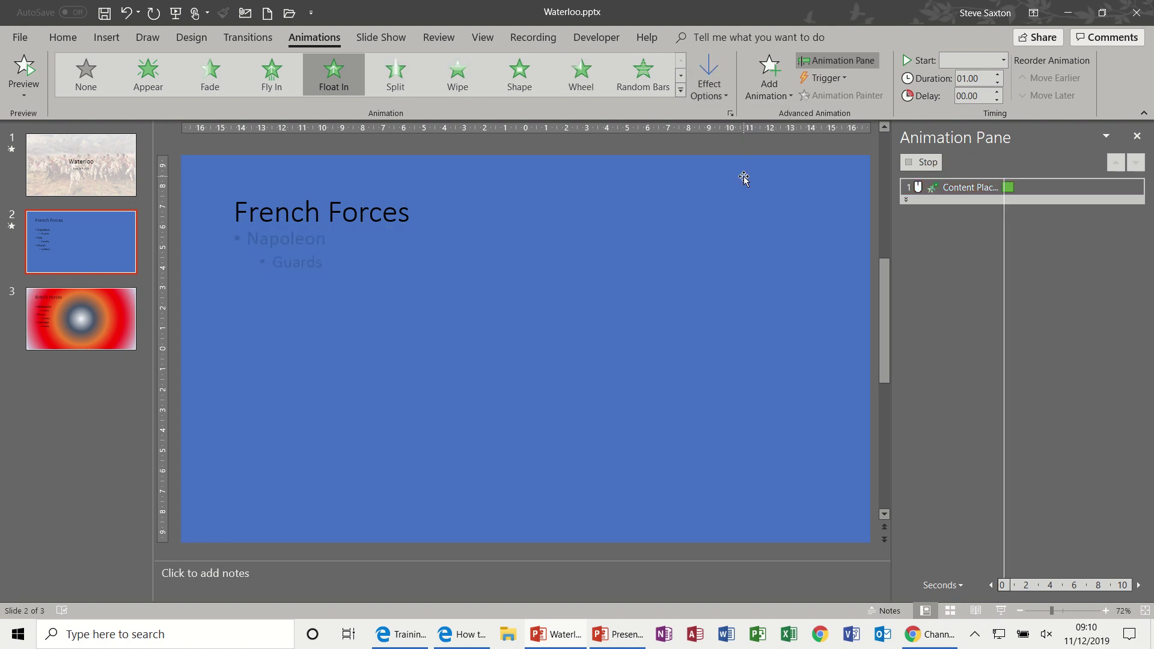
{"action": "left_click", "coordinate": [727, 94]}
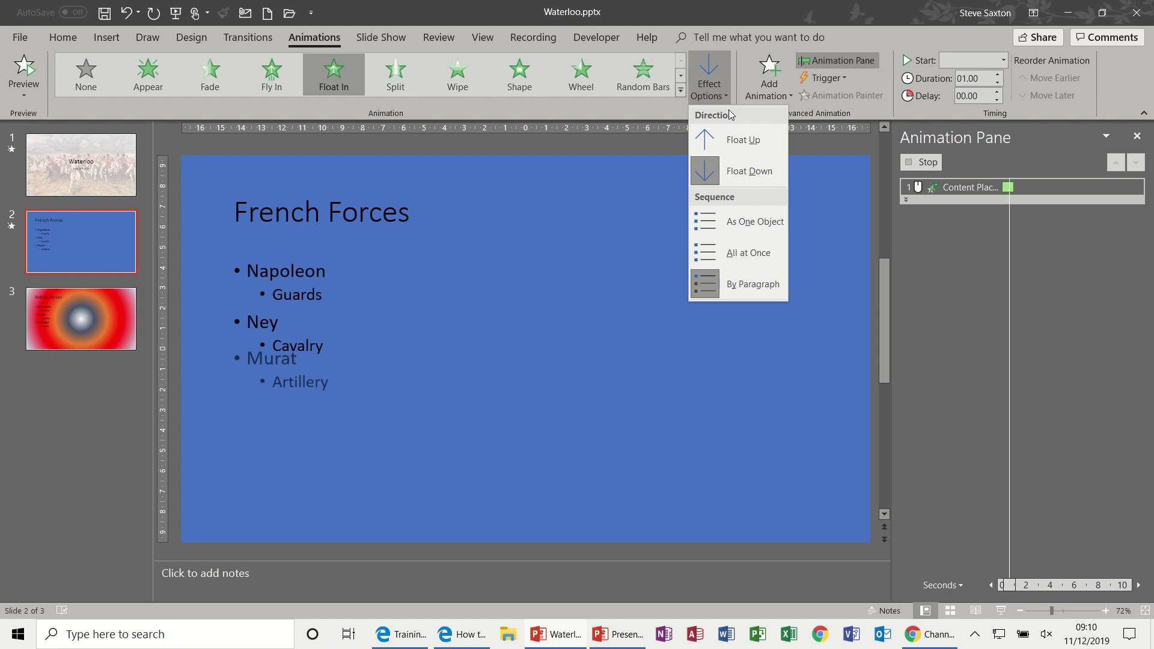
{"action": "left_click", "coordinate": [743, 220]}
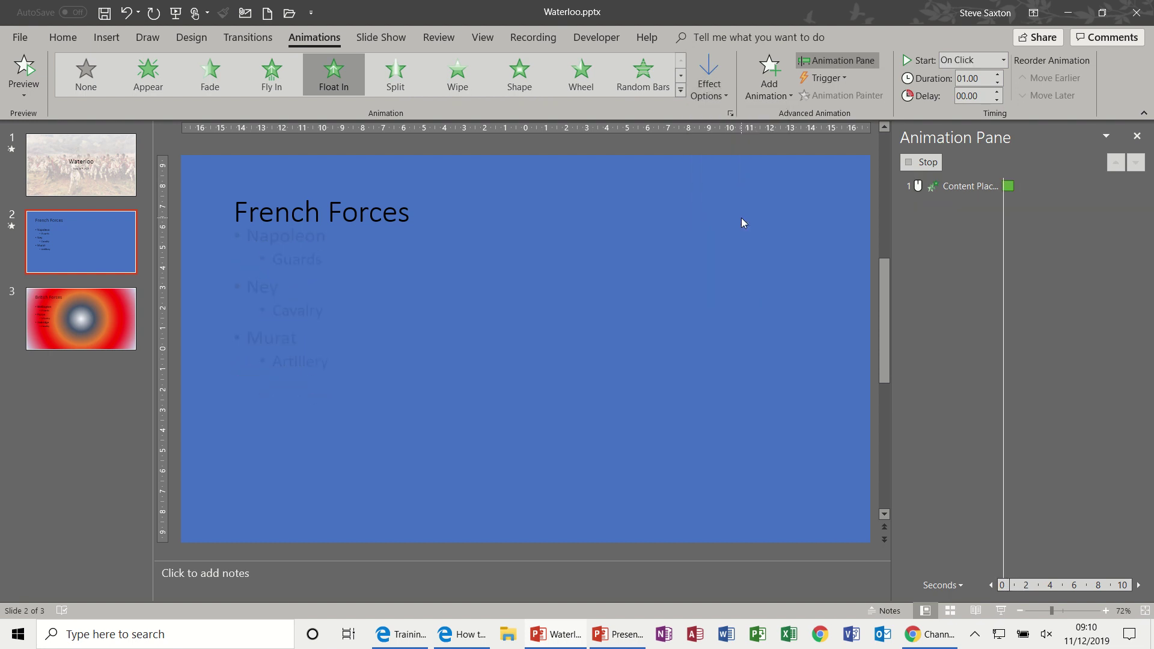
{"action": "left_click", "coordinate": [721, 87]}
{"action": "left_click", "coordinate": [726, 136]}
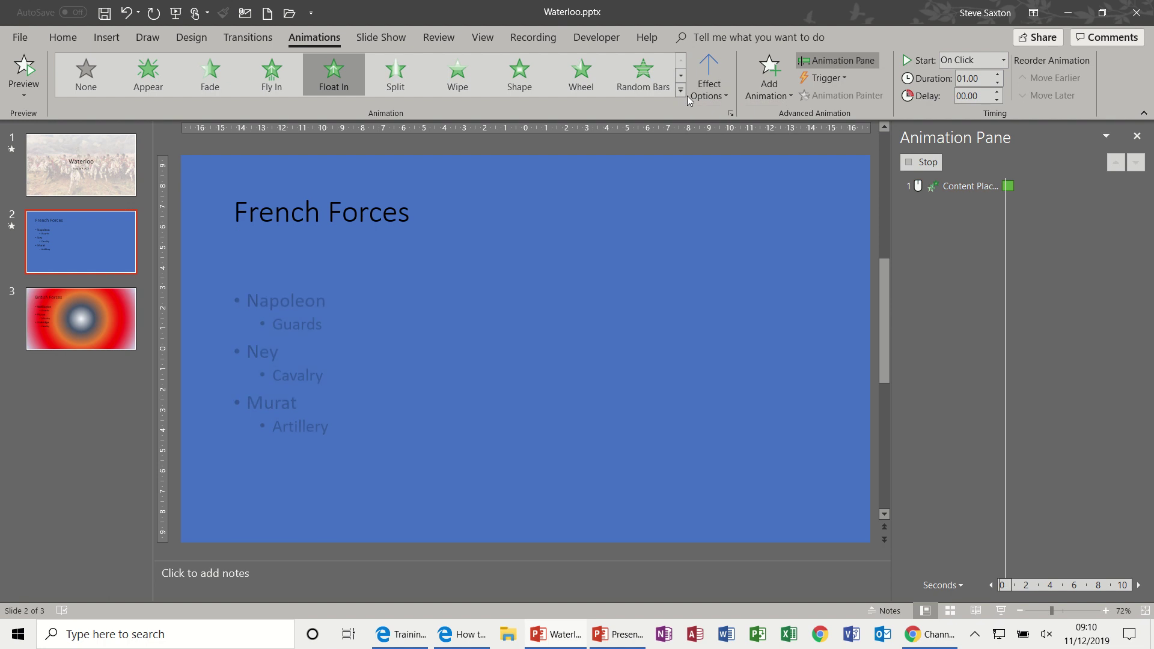
Replace the float with a Wheel entrance set to 4 Spokes.
{"action": "left_click", "coordinate": [579, 73]}
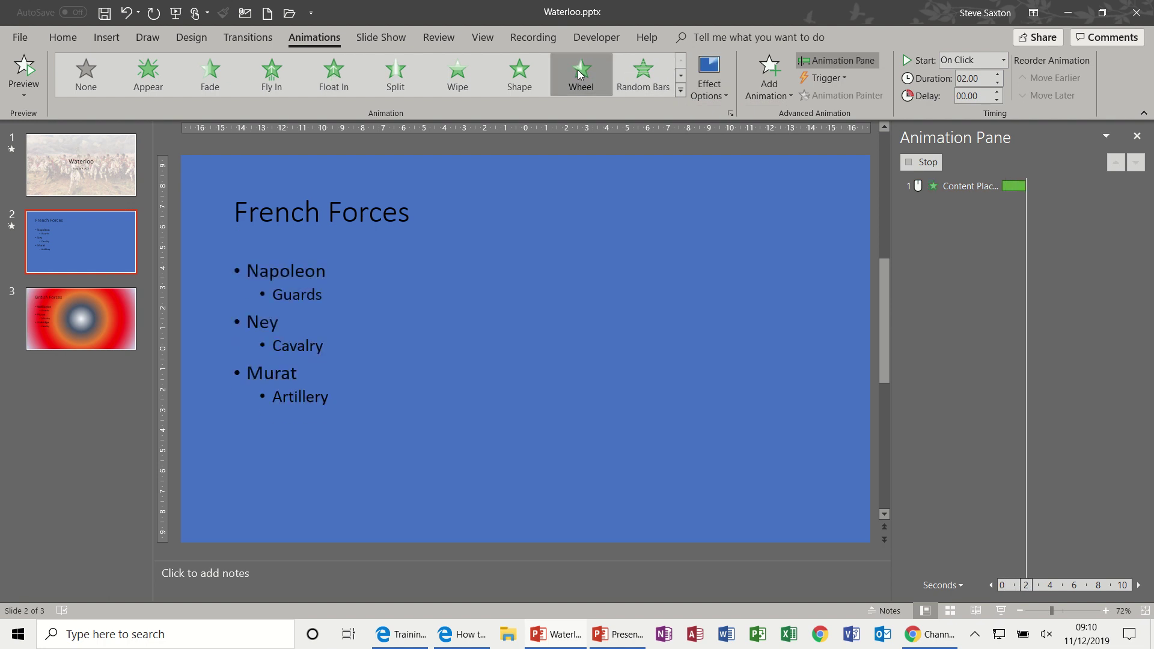
{"action": "left_click", "coordinate": [724, 93]}
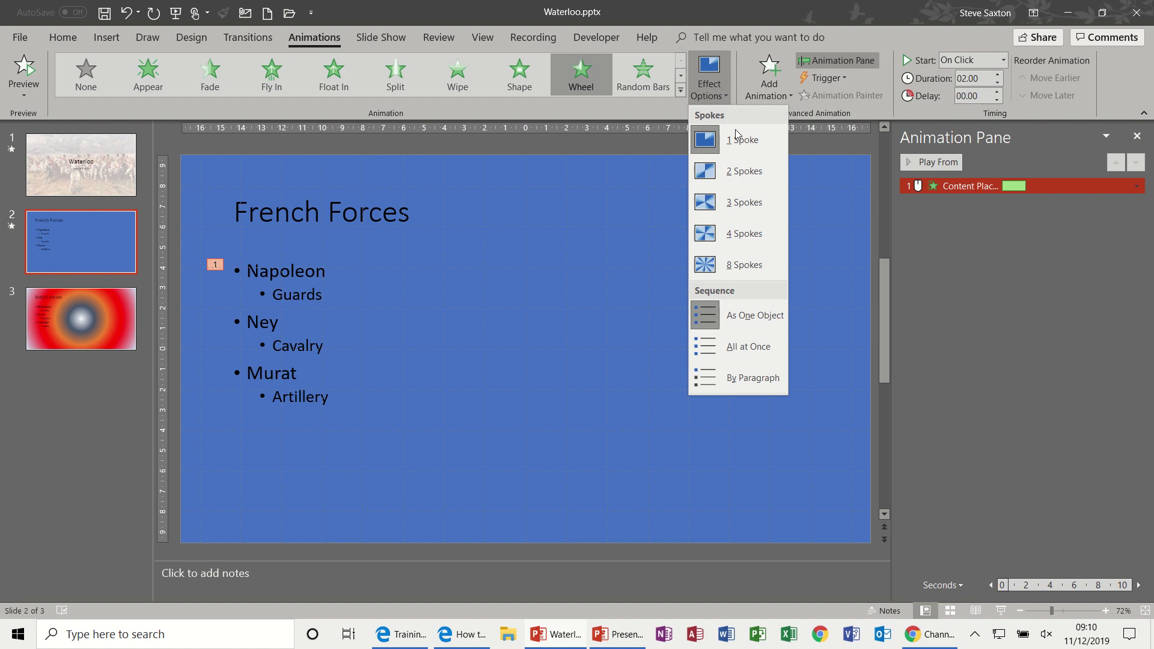
{"action": "left_click", "coordinate": [730, 232]}
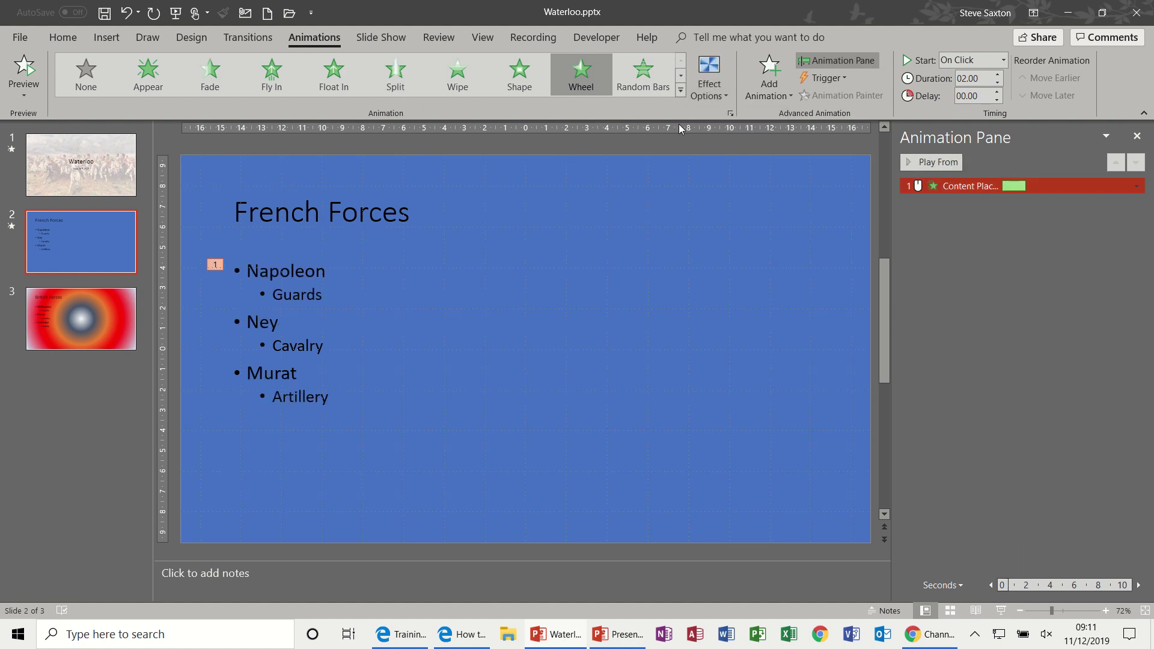
Apply the Dissolve In entrance from the full list of entrance effects.
{"action": "left_click", "coordinate": [680, 90]}
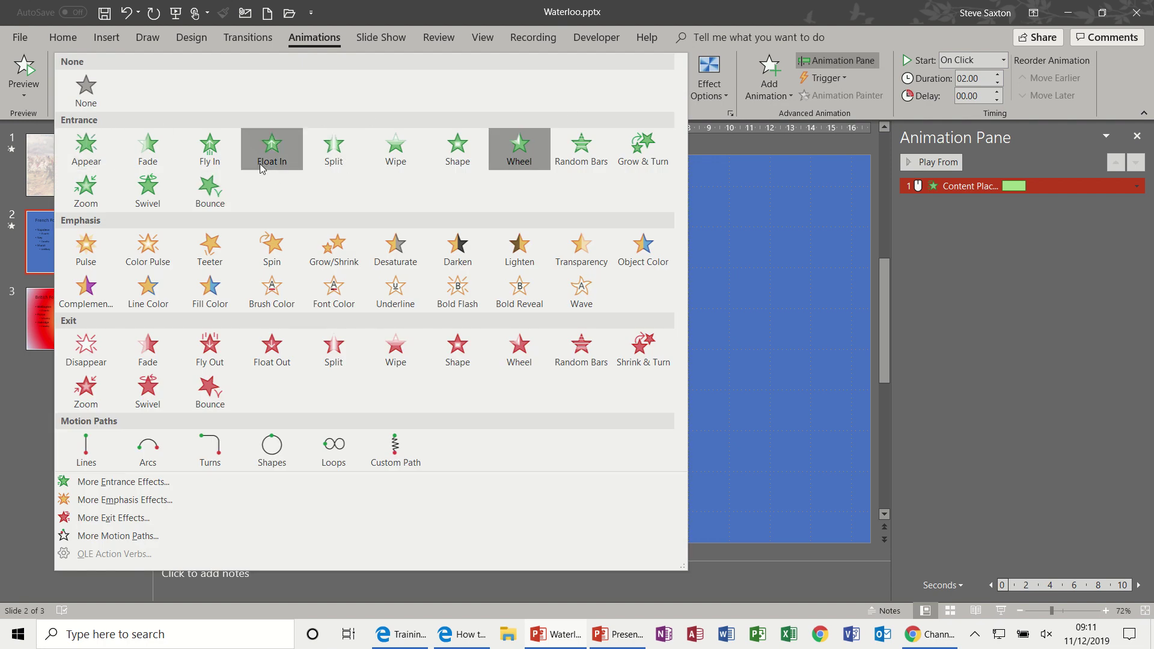
{"action": "left_click", "coordinate": [115, 483]}
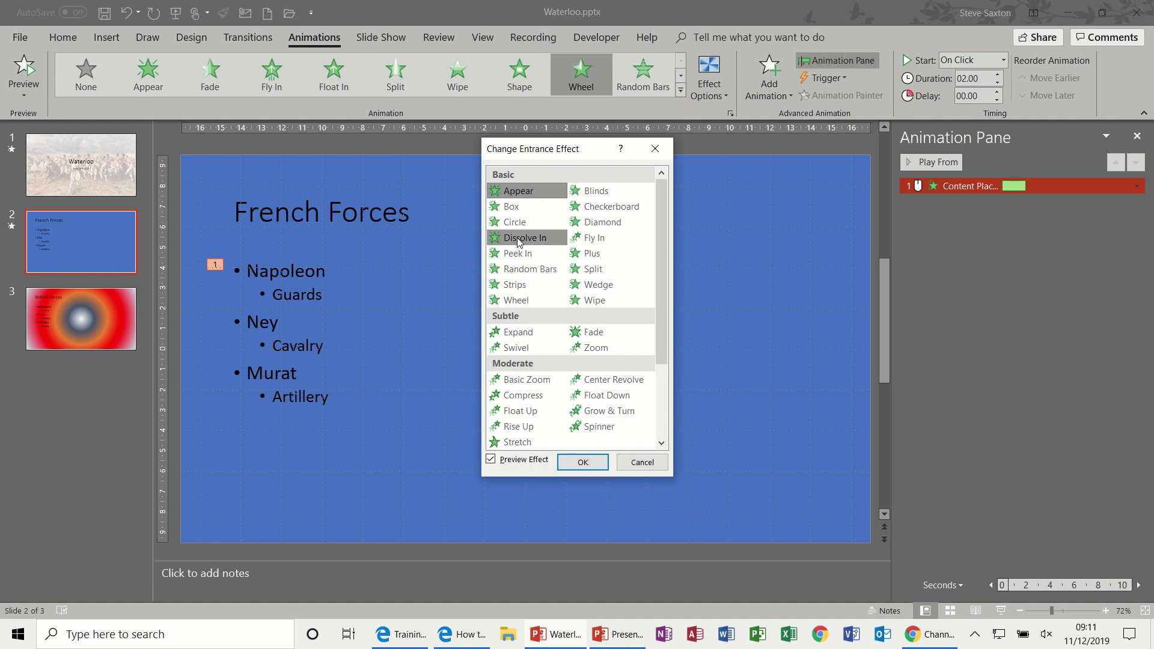
{"action": "left_click", "coordinate": [521, 241]}
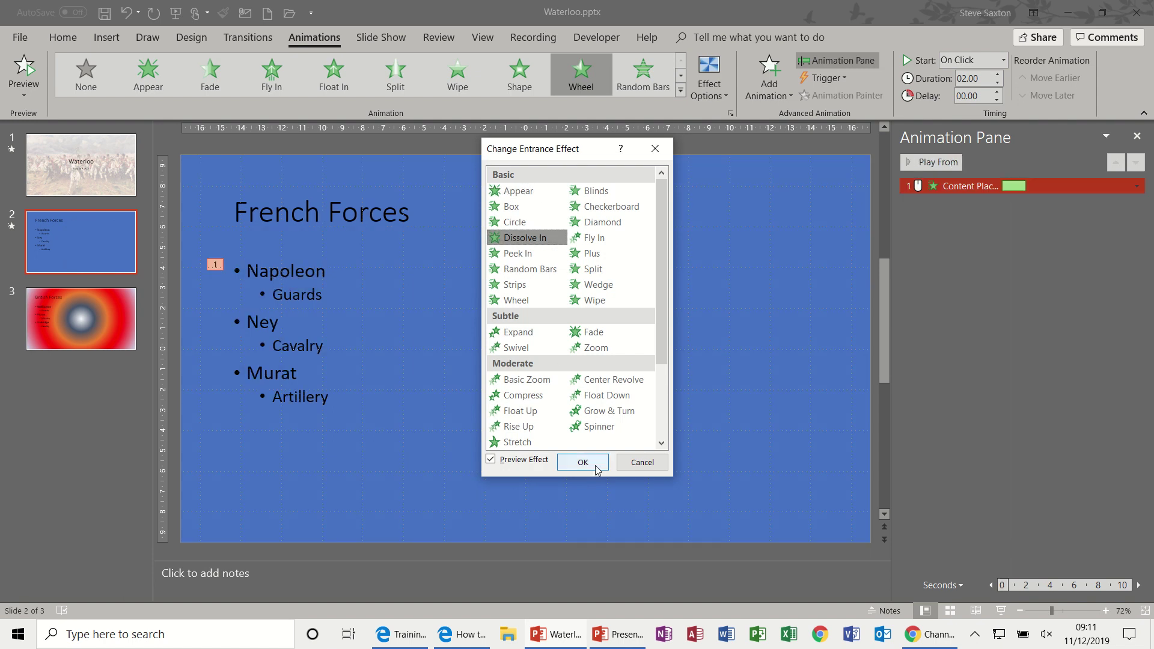
{"action": "left_click", "coordinate": [583, 462]}
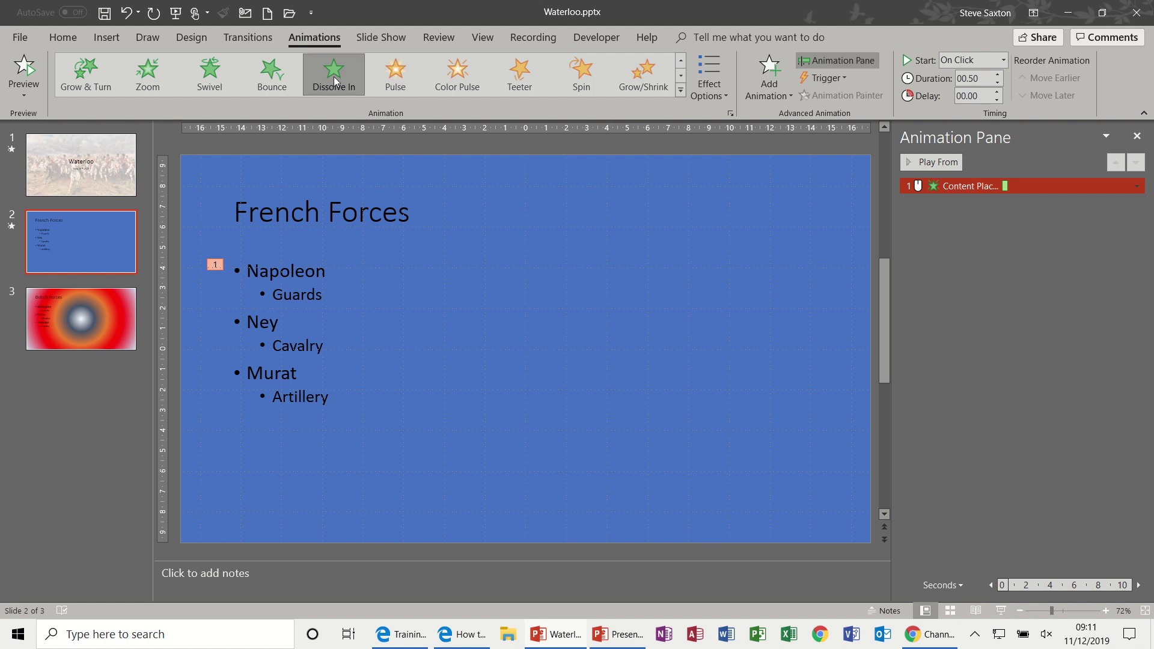
Set the dissolve sequence to All at Once, then By Paragraph.
{"action": "left_click", "coordinate": [722, 88]}
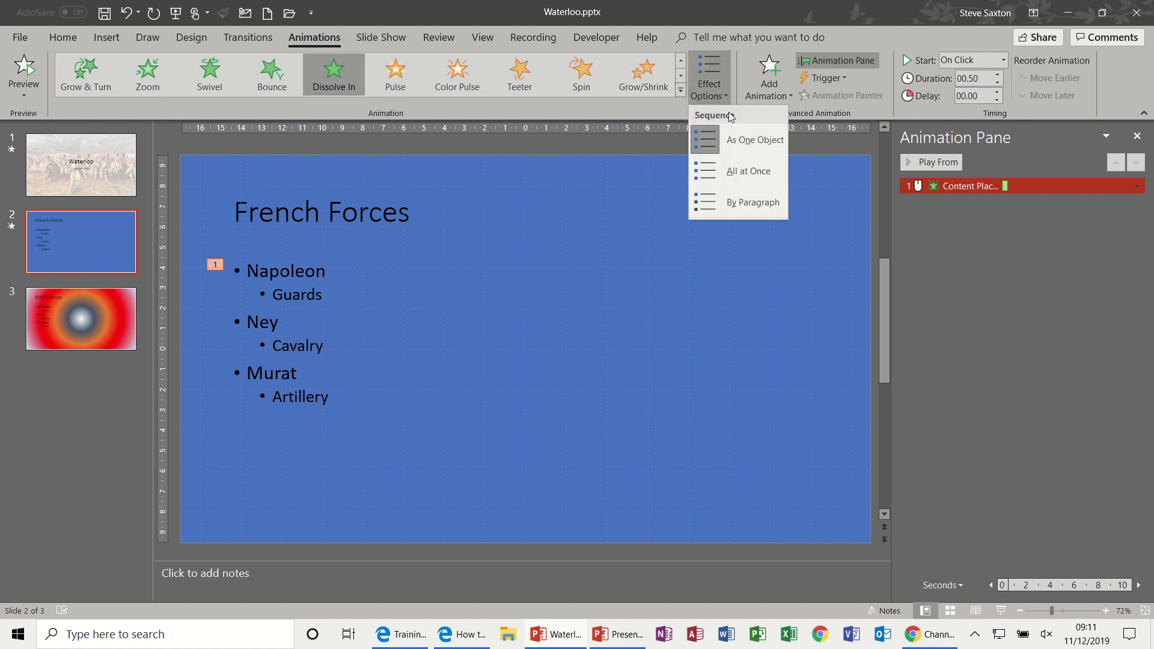
{"action": "left_click", "coordinate": [730, 174]}
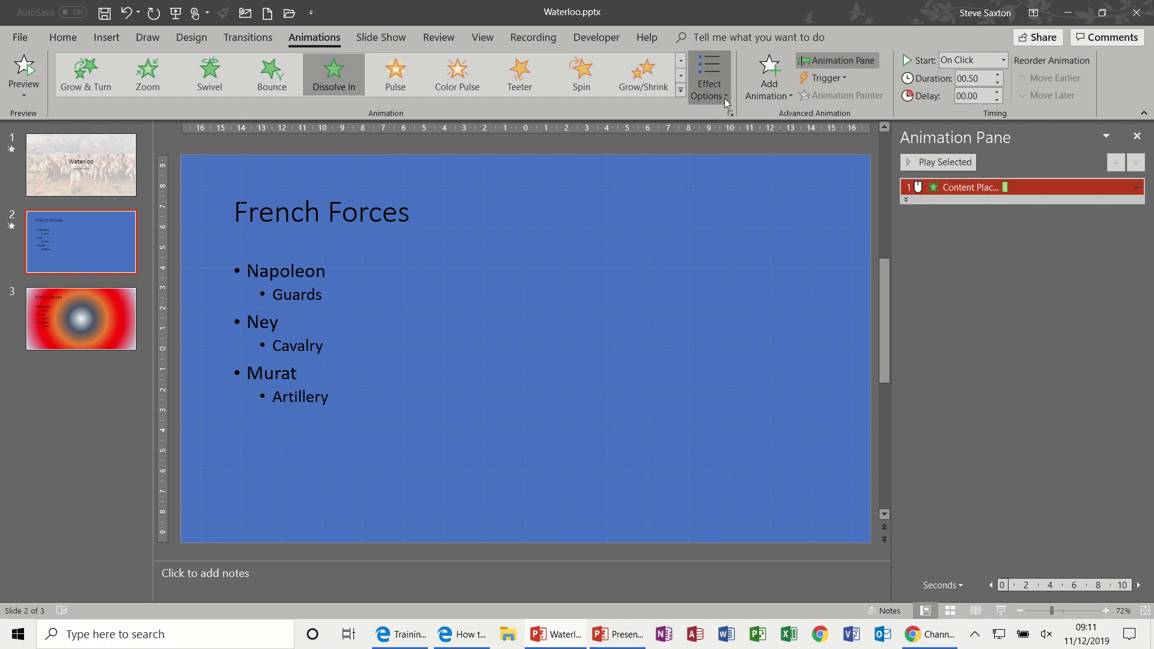
{"action": "left_click", "coordinate": [724, 99]}
{"action": "left_click", "coordinate": [724, 202]}
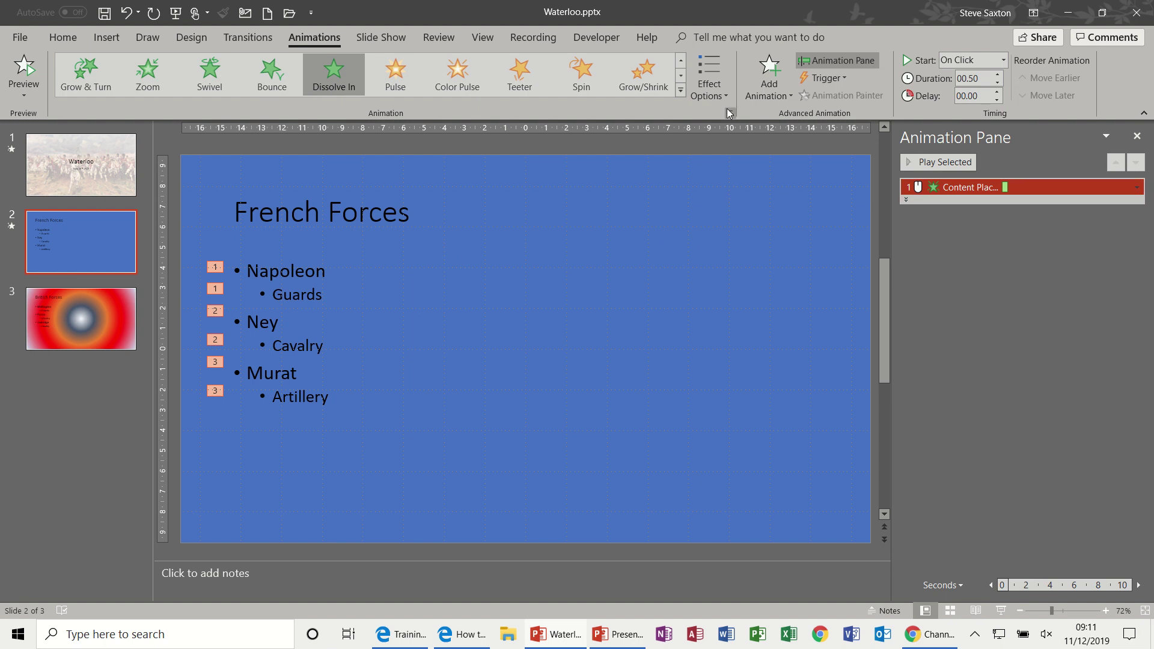
Try Pulse and a Float Out exit on the bullet list, then delete its animation entirely.
{"action": "left_click", "coordinate": [400, 72]}
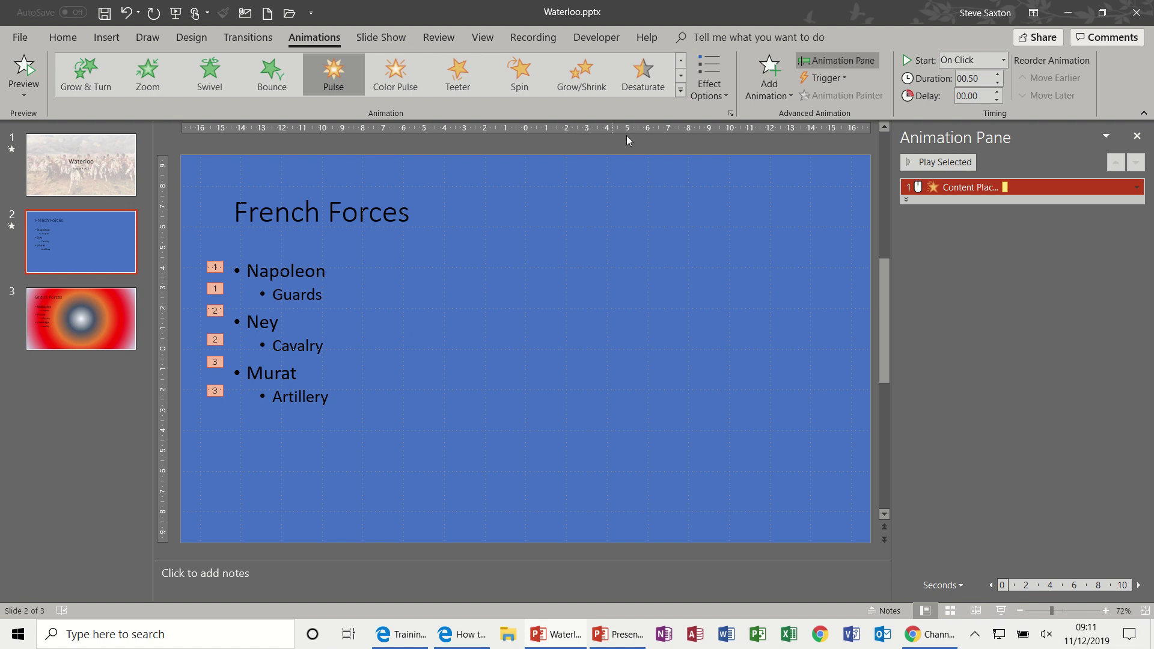
{"action": "left_click", "coordinate": [680, 93]}
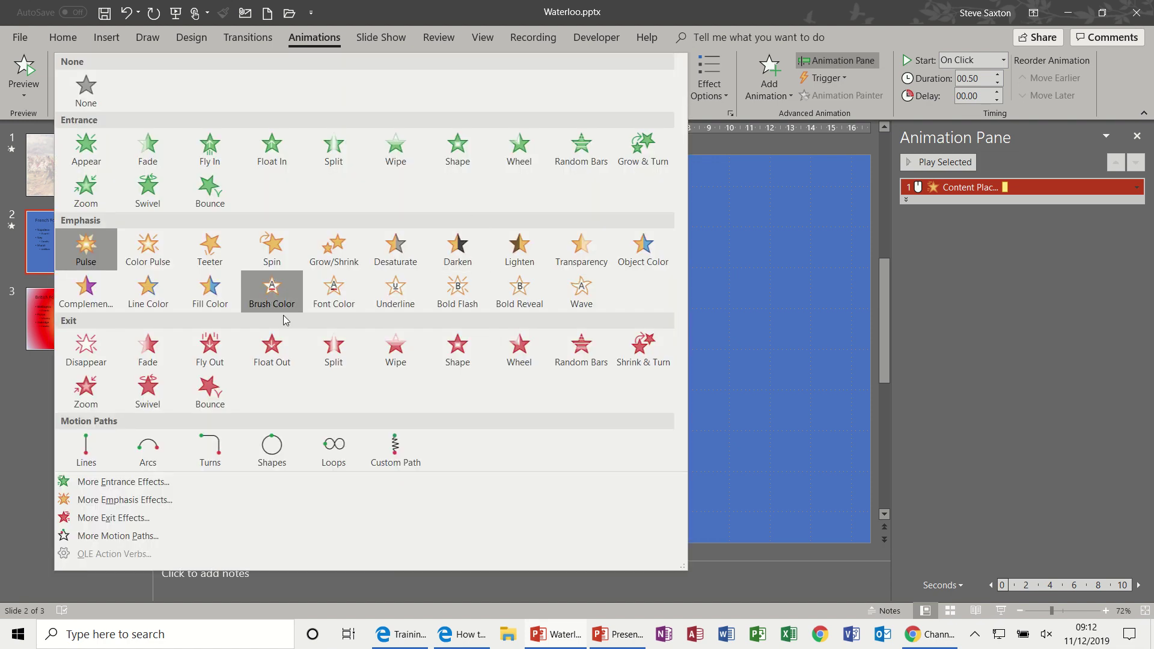
{"action": "left_click", "coordinate": [272, 350]}
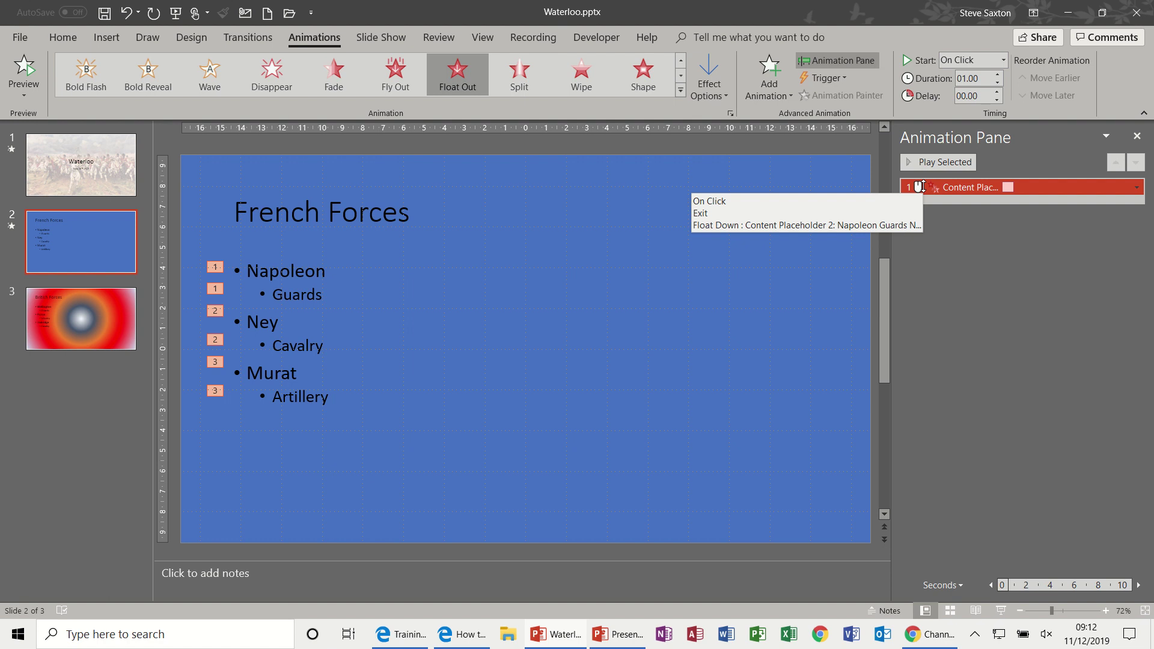
{"action": "key", "text": "Delete"}
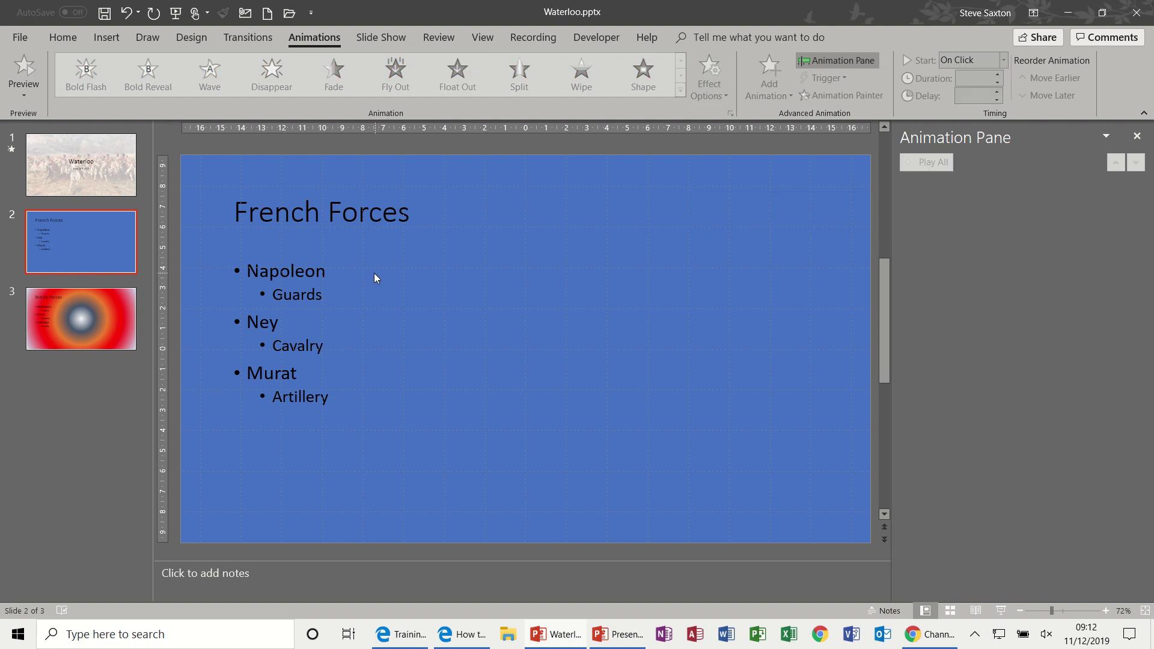
Add a Dissolve In entrance to the bullet placeholder via Add Animation's More Entrance Effects.
{"action": "left_click", "coordinate": [263, 259]}
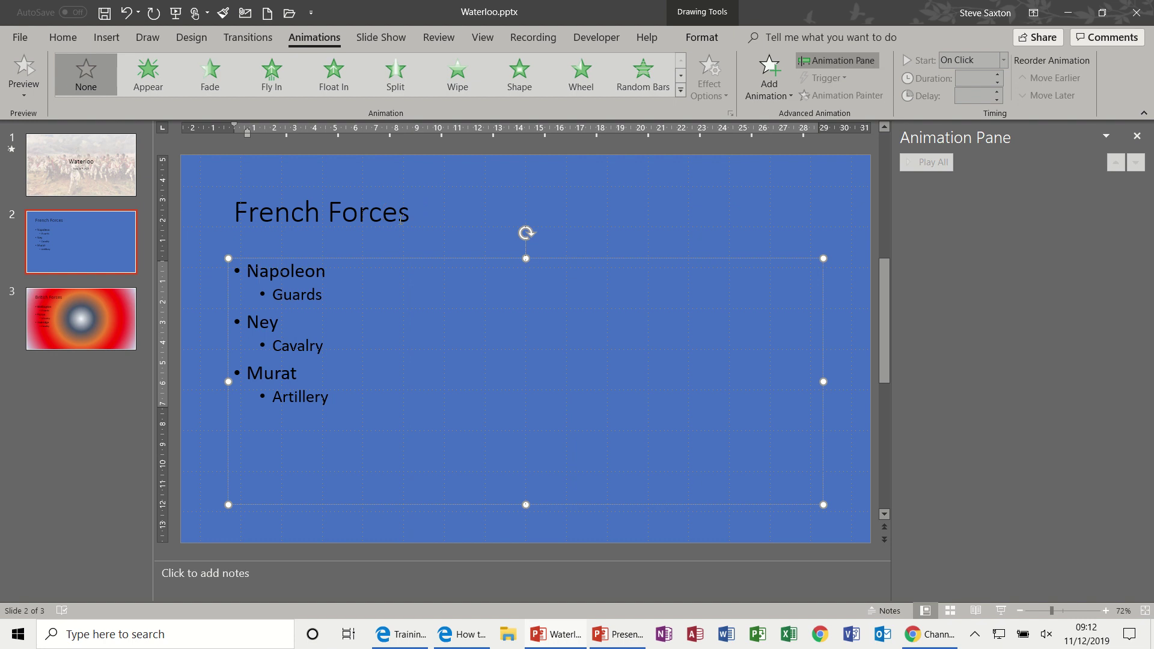
{"action": "left_click", "coordinate": [769, 75]}
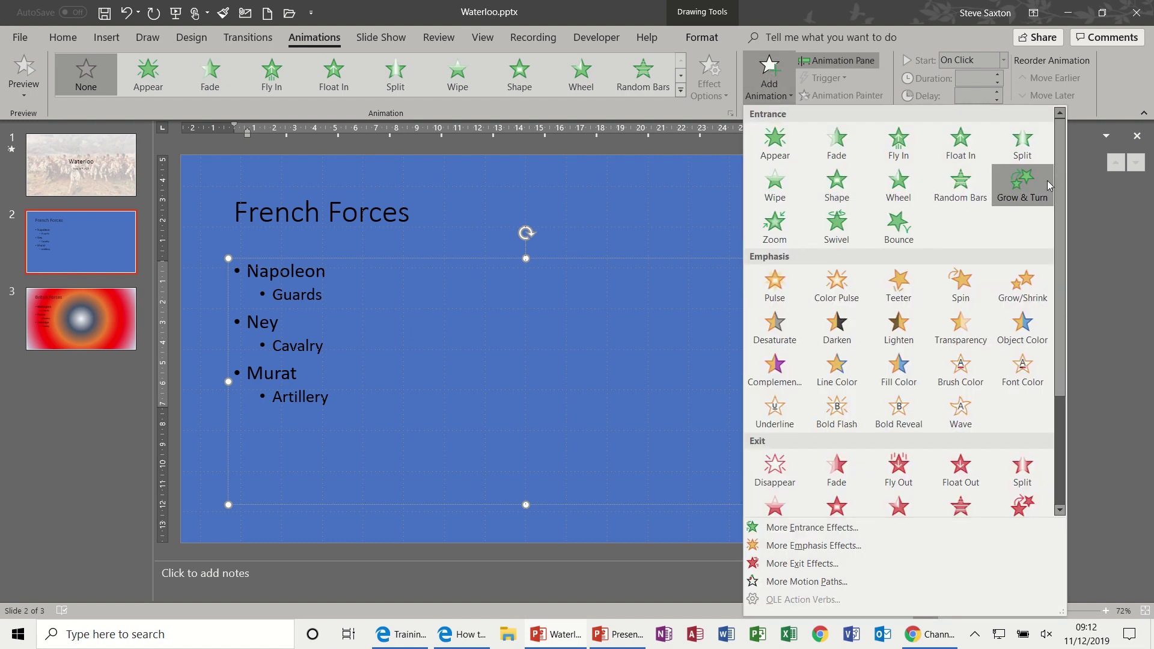
{"action": "right_click", "coordinate": [1061, 260]}
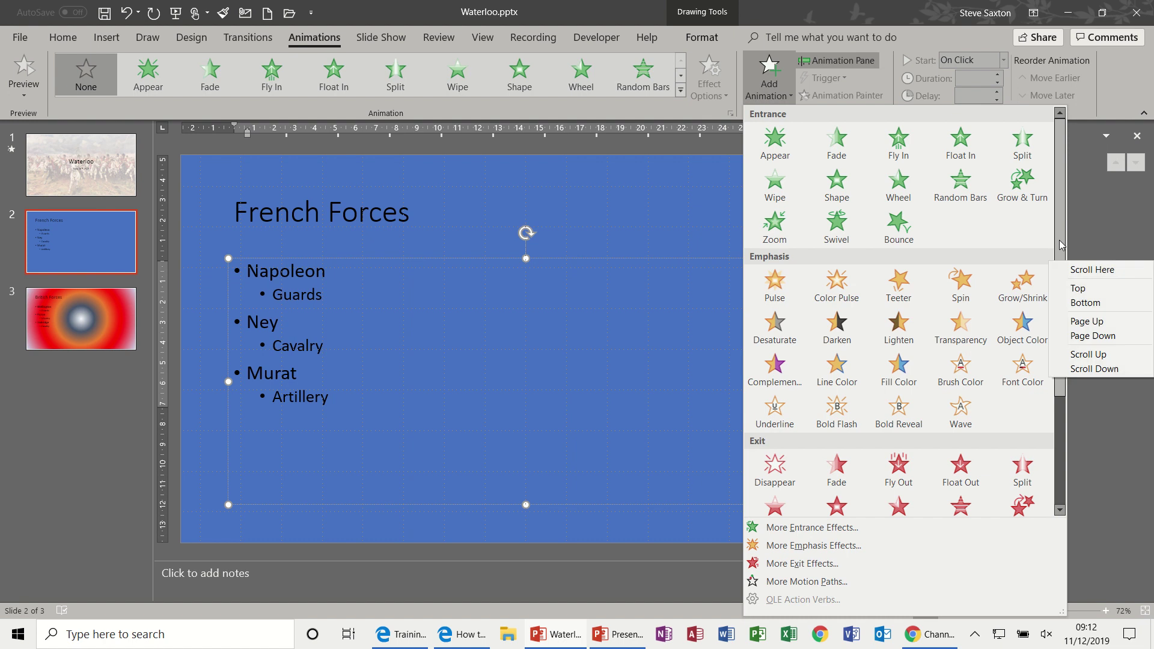
{"action": "left_click", "coordinate": [1063, 334]}
{"action": "left_click_drag", "start_coordinate": [1061, 339], "coordinate": [1062, 240]}
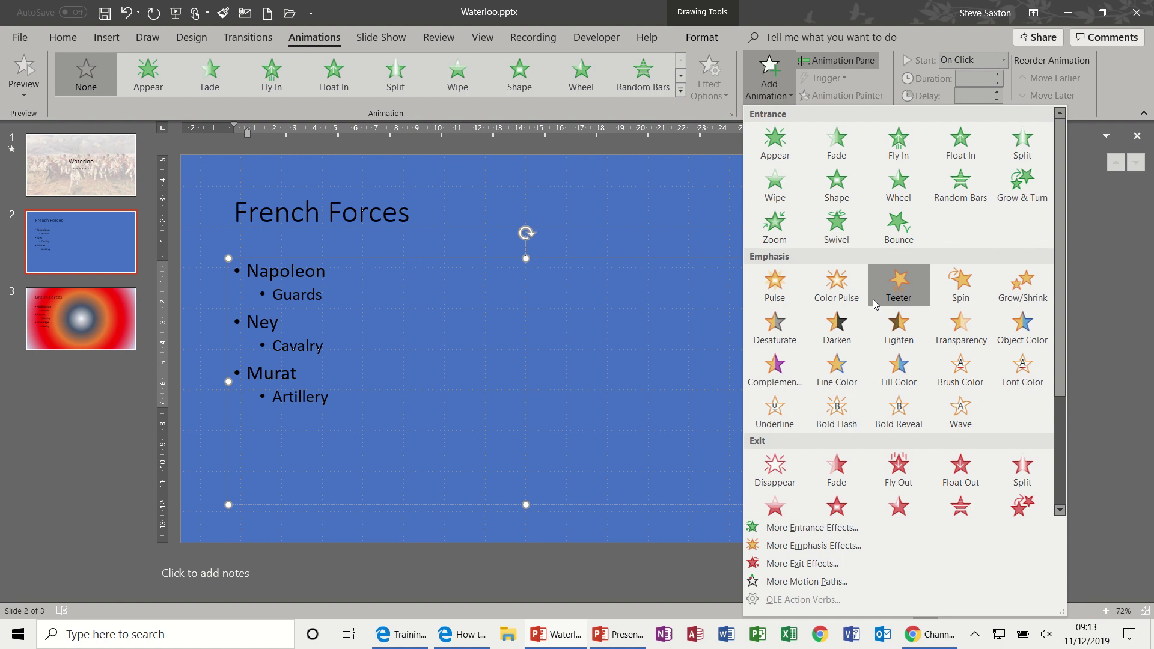
{"action": "left_click", "coordinate": [807, 528]}
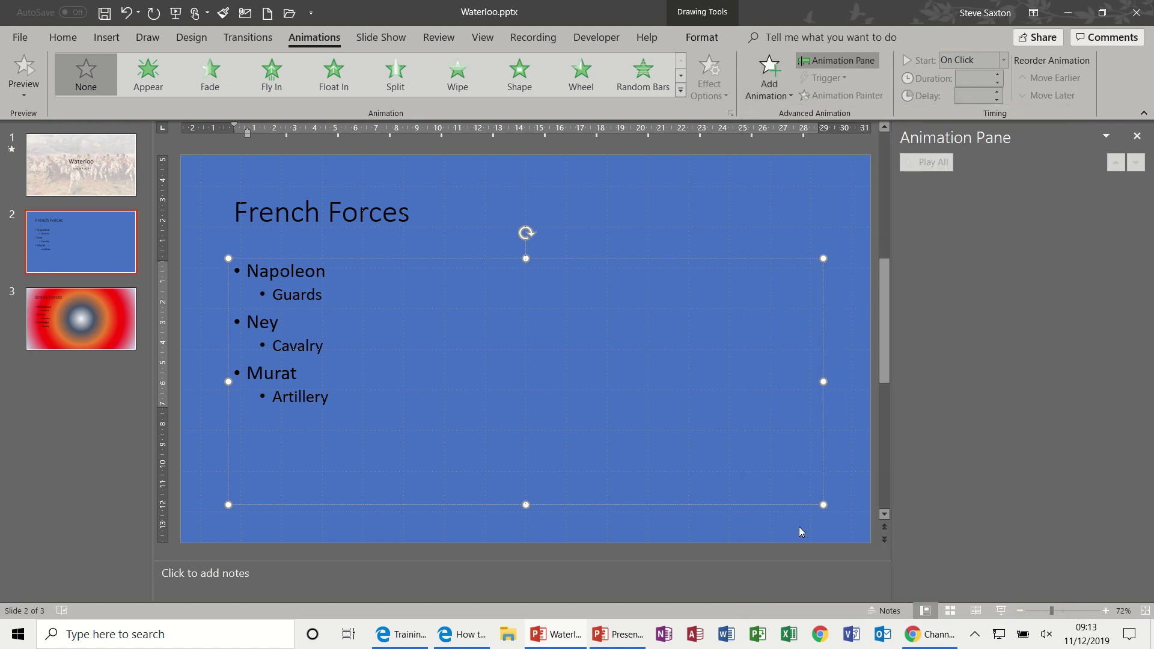
{"action": "left_click", "coordinate": [527, 237]}
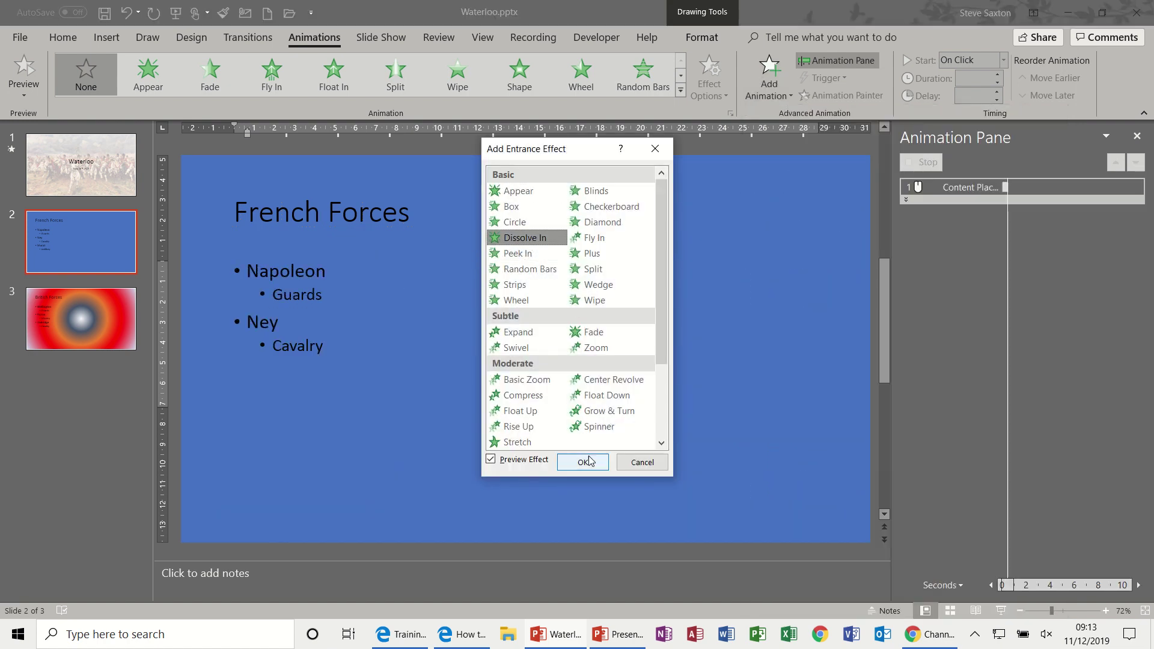
{"action": "left_click", "coordinate": [582, 462]}
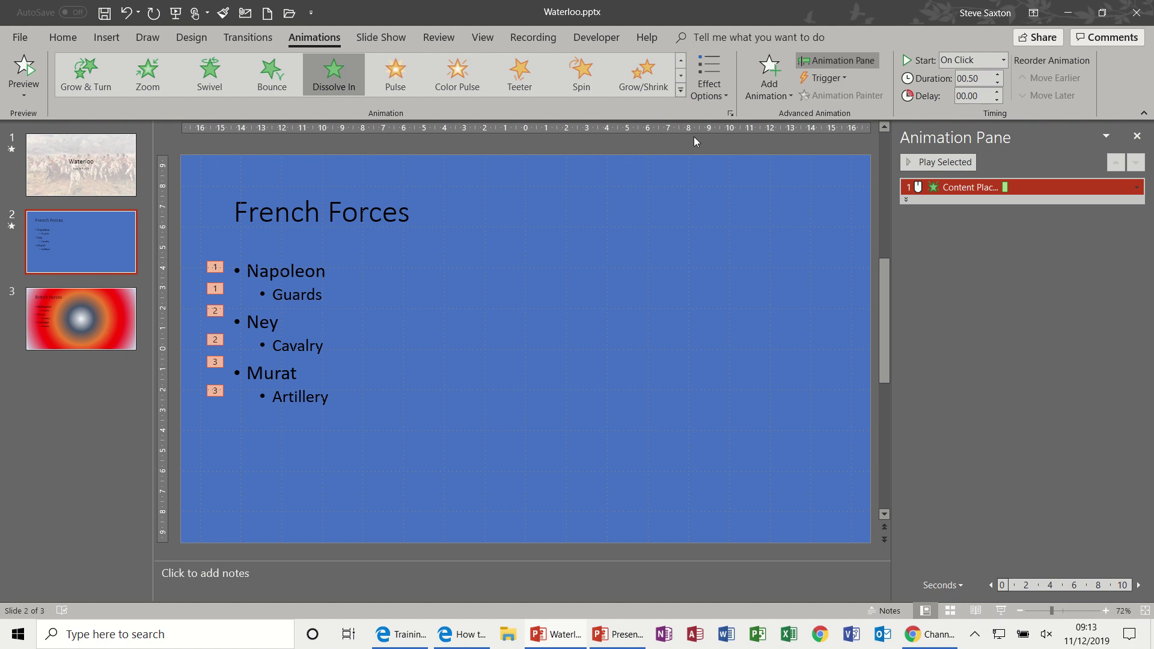
Keep the Dissolve In bullet animation sequenced By Paragraph.
{"action": "left_click", "coordinate": [721, 97]}
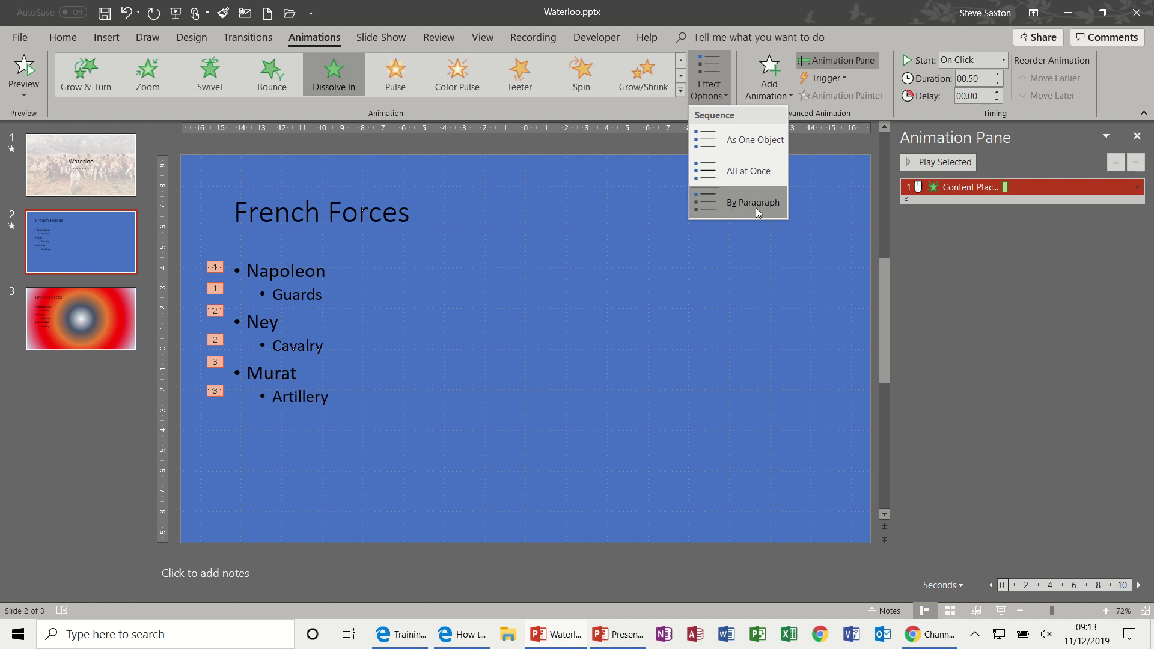
{"action": "left_click", "coordinate": [1012, 168]}
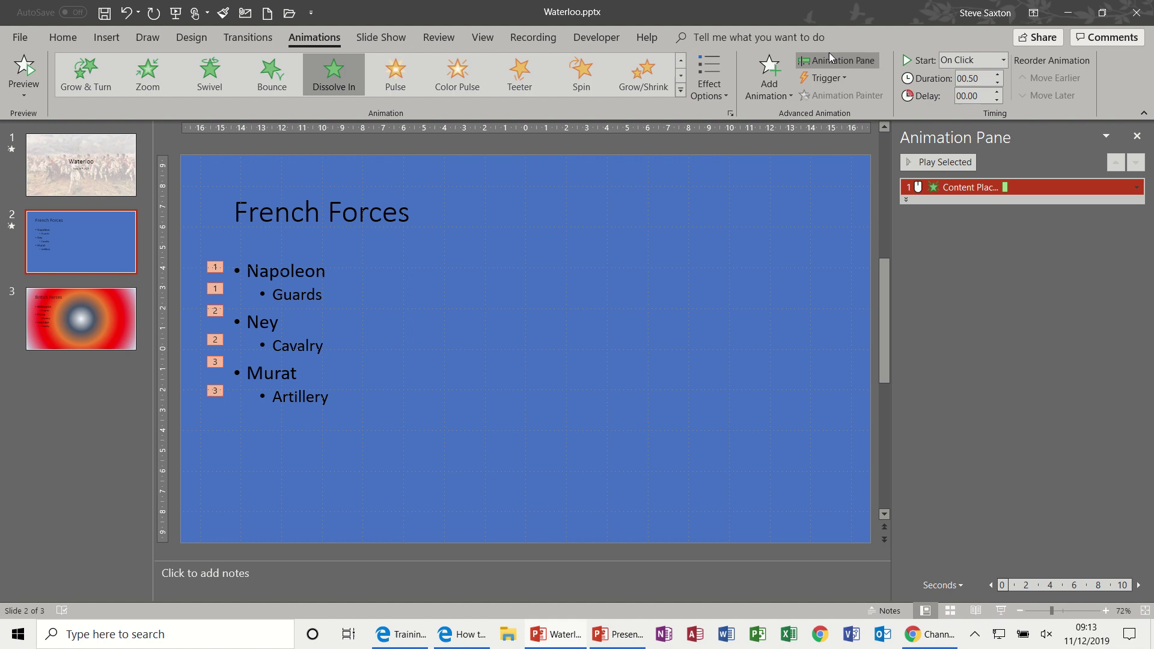
{"action": "left_click", "coordinate": [1137, 189]}
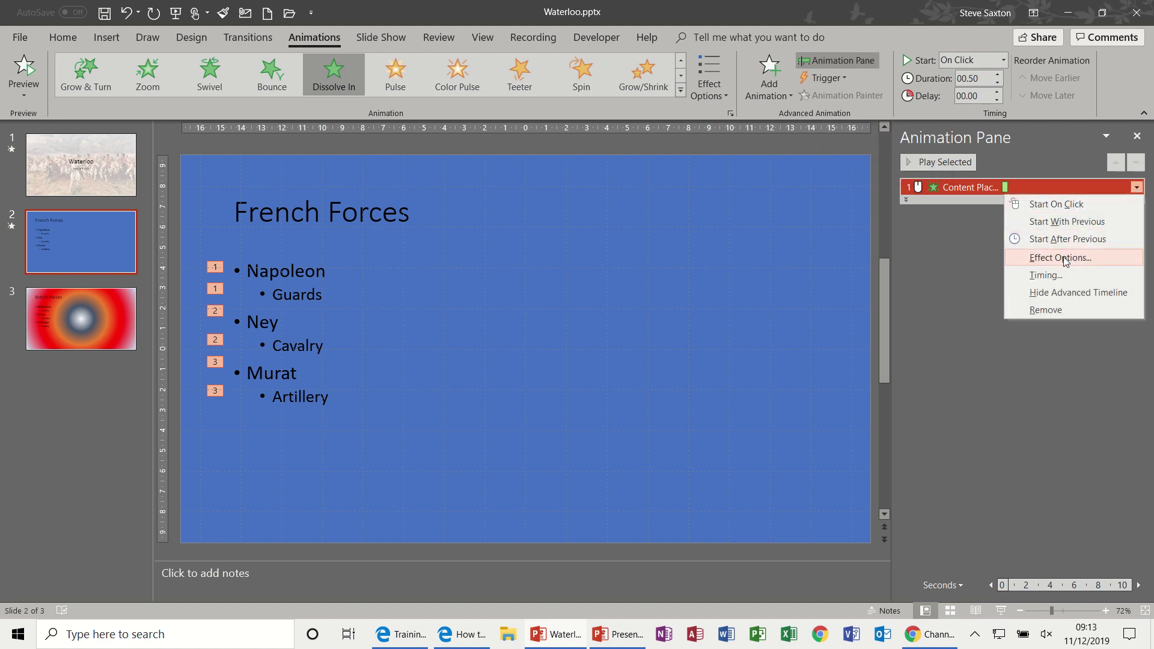
{"action": "left_click", "coordinate": [972, 385]}
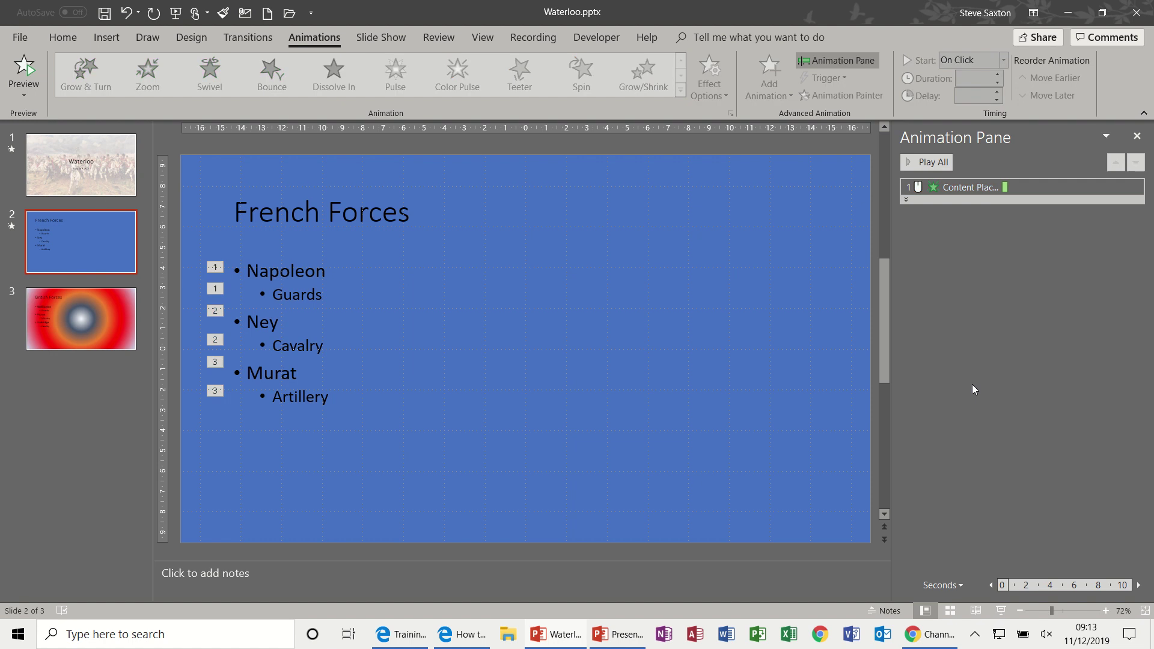
Expand and collapse the bullet animations in the Animation Pane, then open the entry's dropdown menu.
{"action": "left_click", "coordinate": [906, 199]}
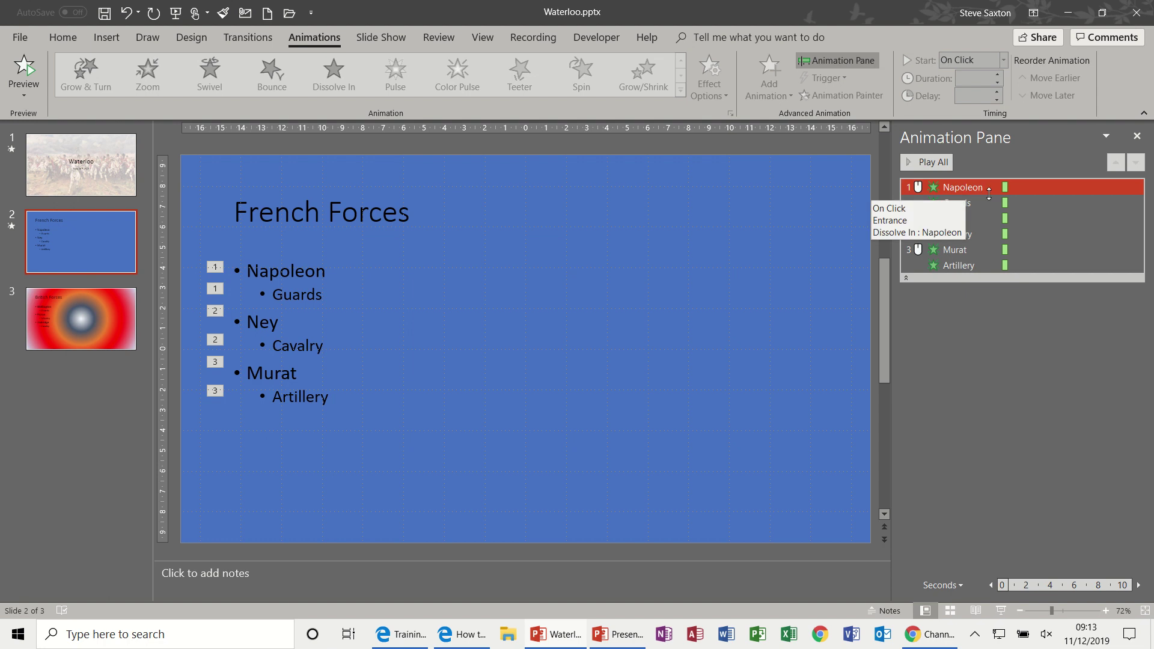
{"action": "left_click", "coordinate": [989, 190]}
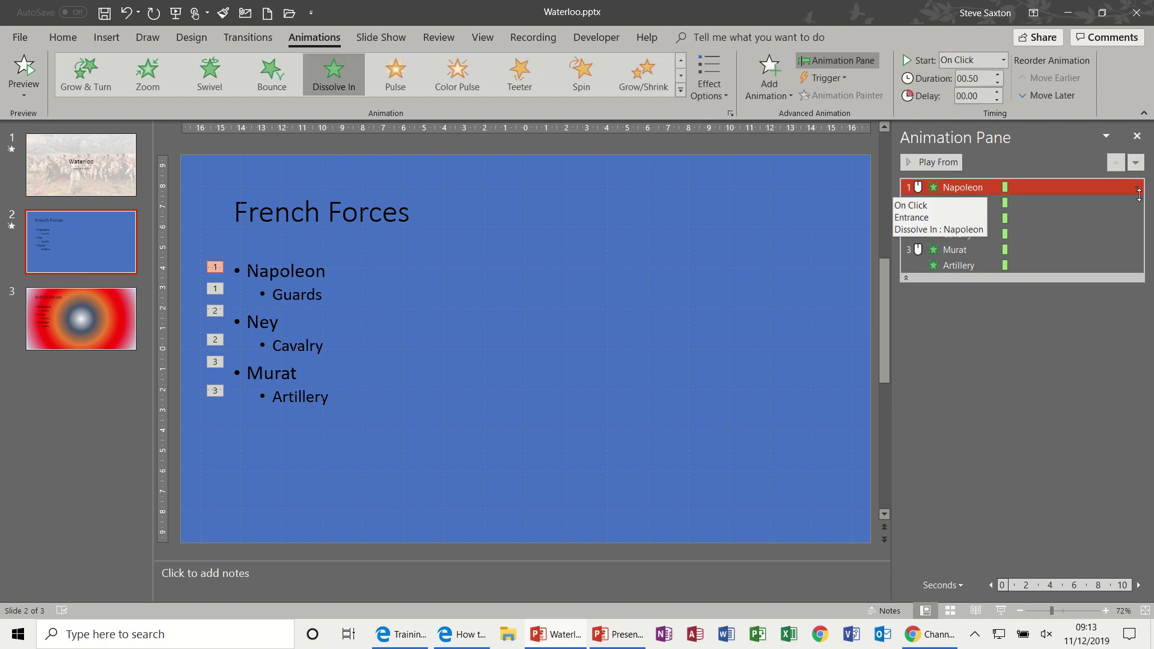
{"action": "left_click", "coordinate": [907, 279]}
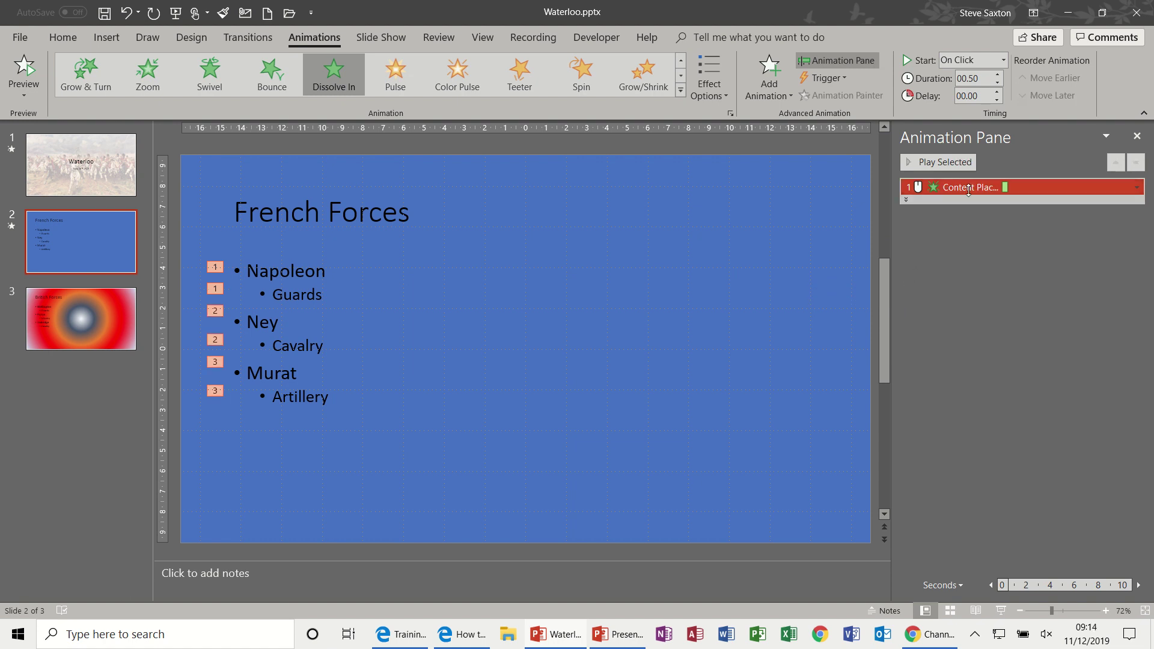
{"action": "left_click", "coordinate": [1137, 188]}
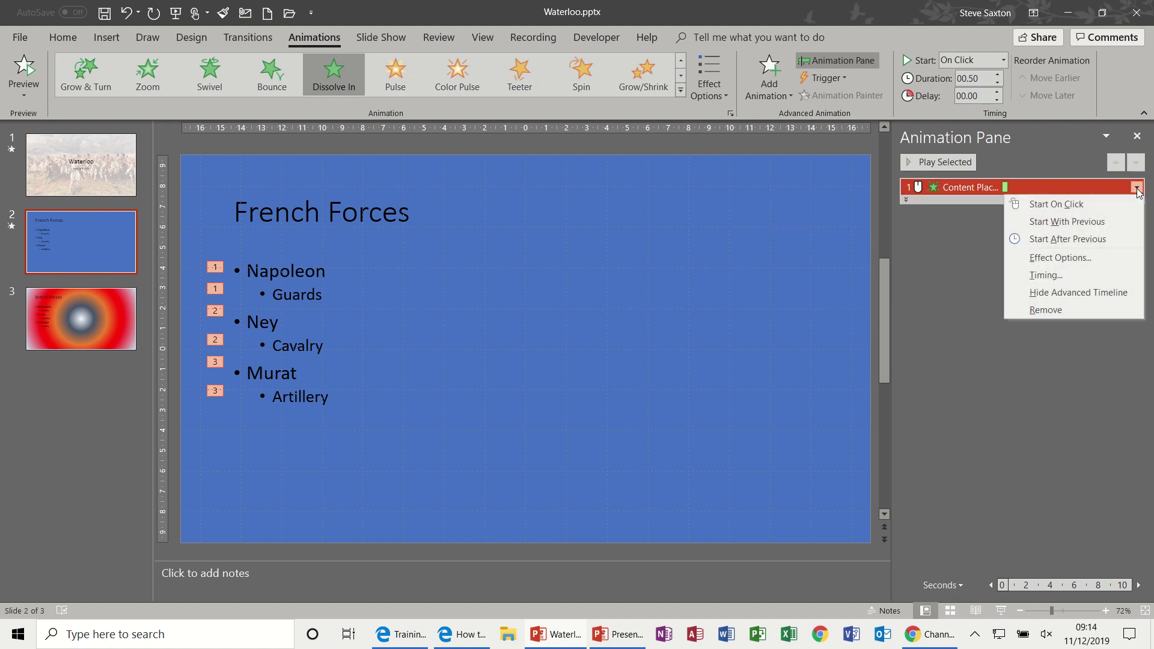
In Dissolve In Effect Options, keep No Sound and set After animation to dim to yellow.
{"action": "left_click", "coordinate": [1076, 259]}
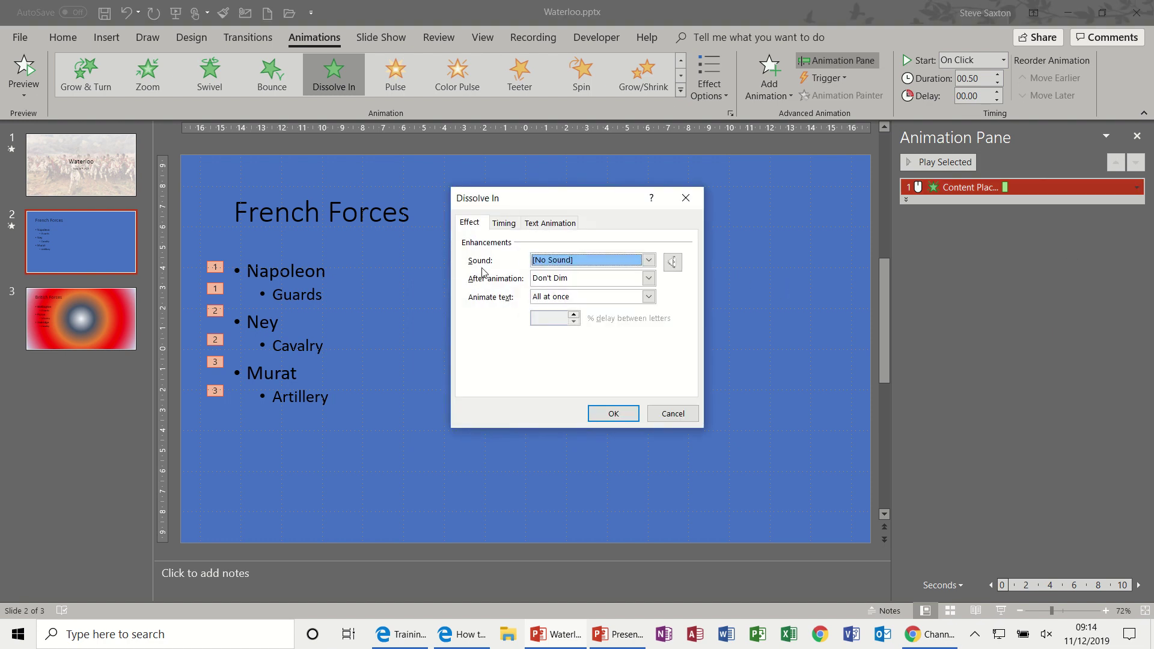
{"action": "left_click", "coordinate": [649, 263]}
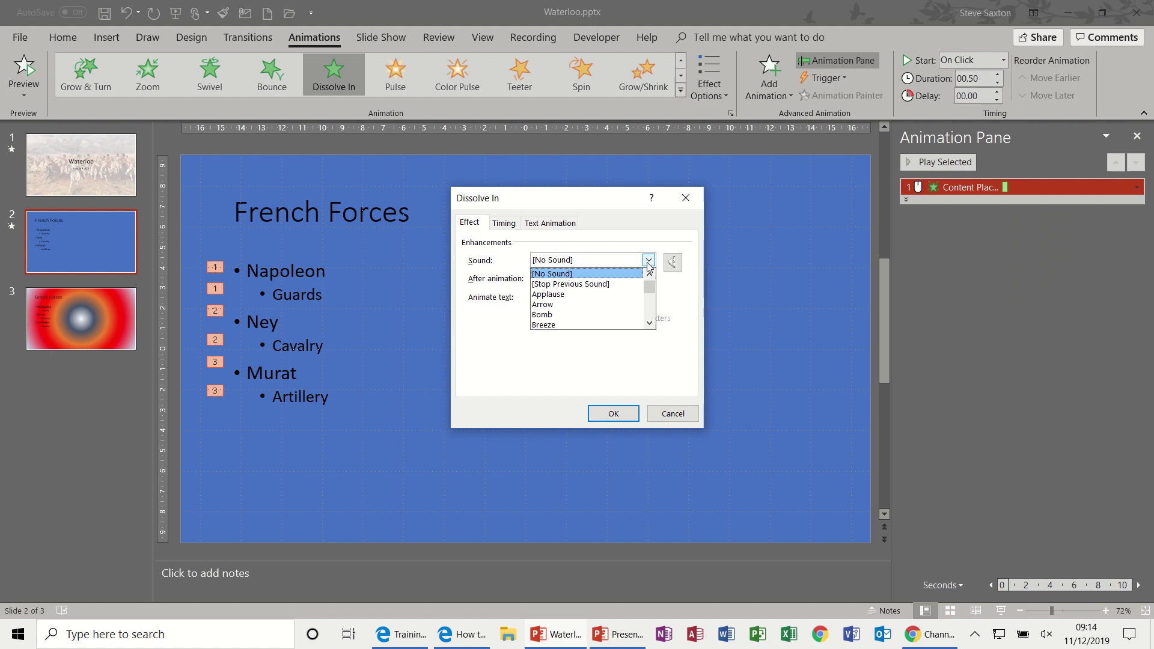
{"action": "left_click", "coordinate": [648, 263]}
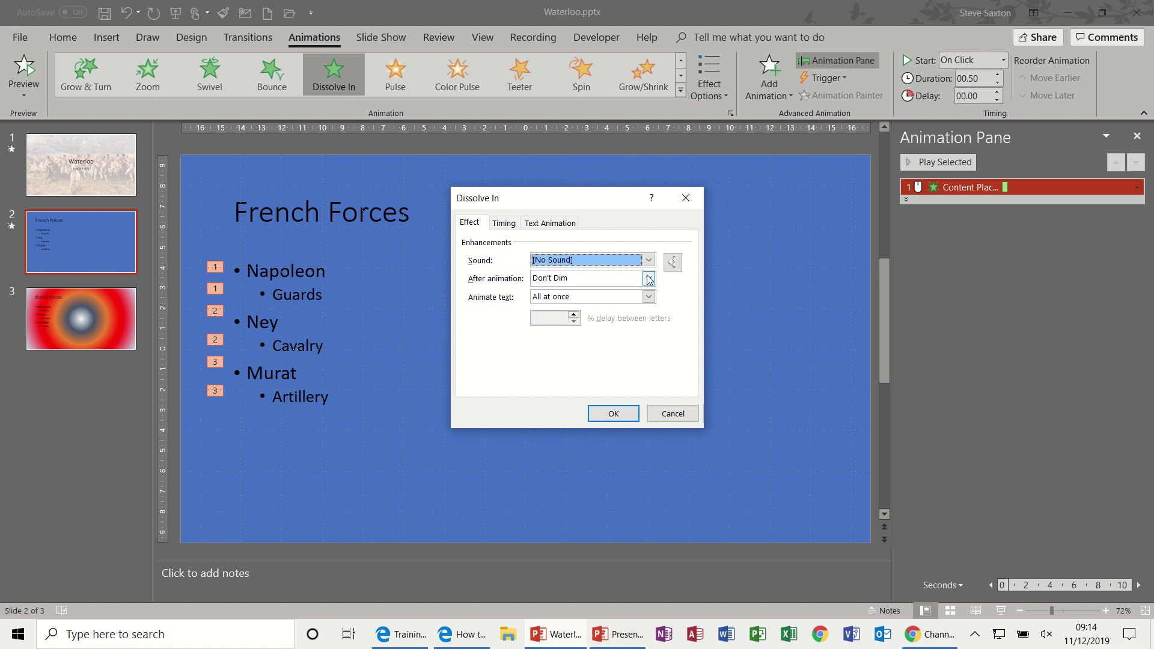
{"action": "left_click", "coordinate": [649, 278]}
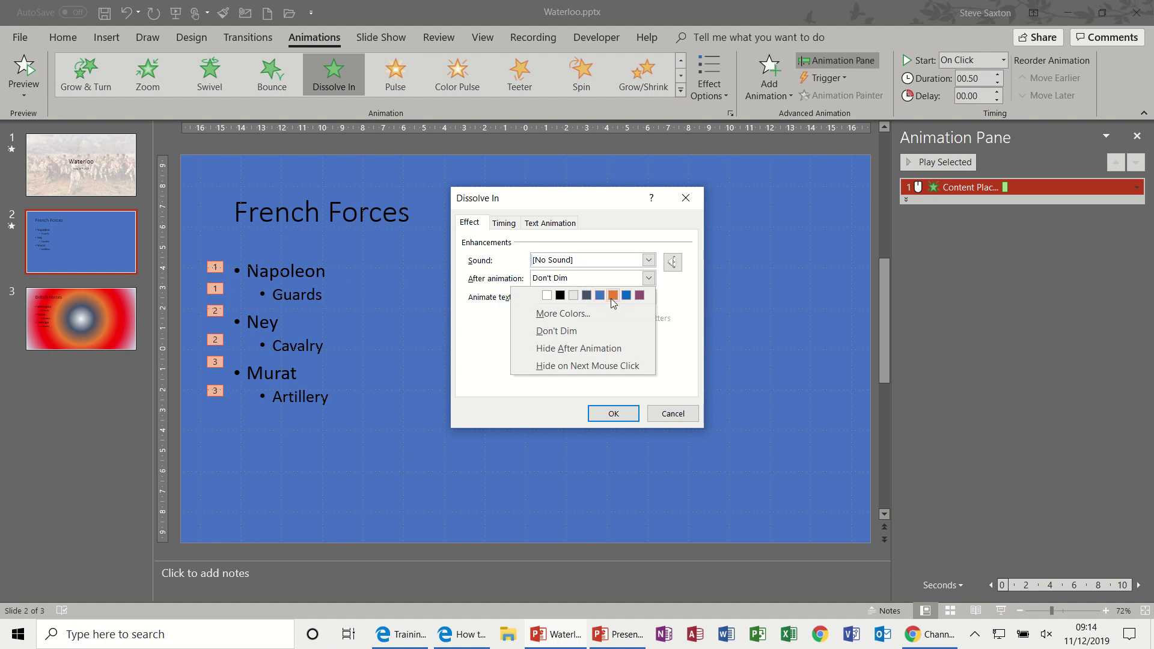
{"action": "left_click", "coordinate": [583, 314]}
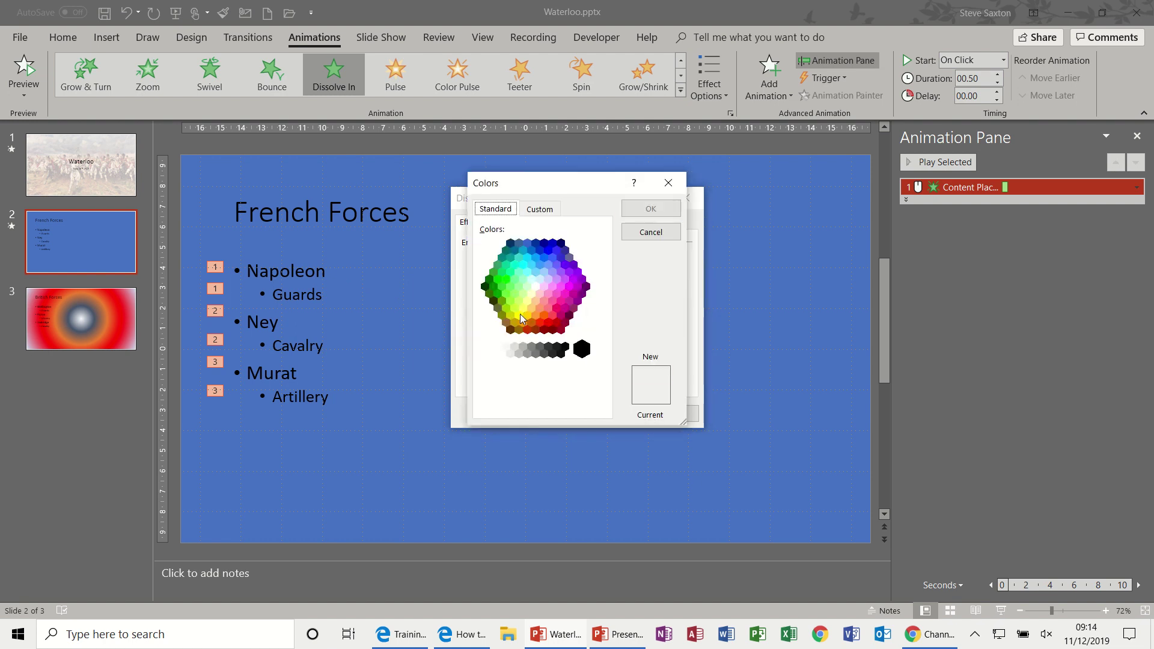
{"action": "left_click", "coordinate": [519, 315]}
{"action": "left_click", "coordinate": [651, 208]}
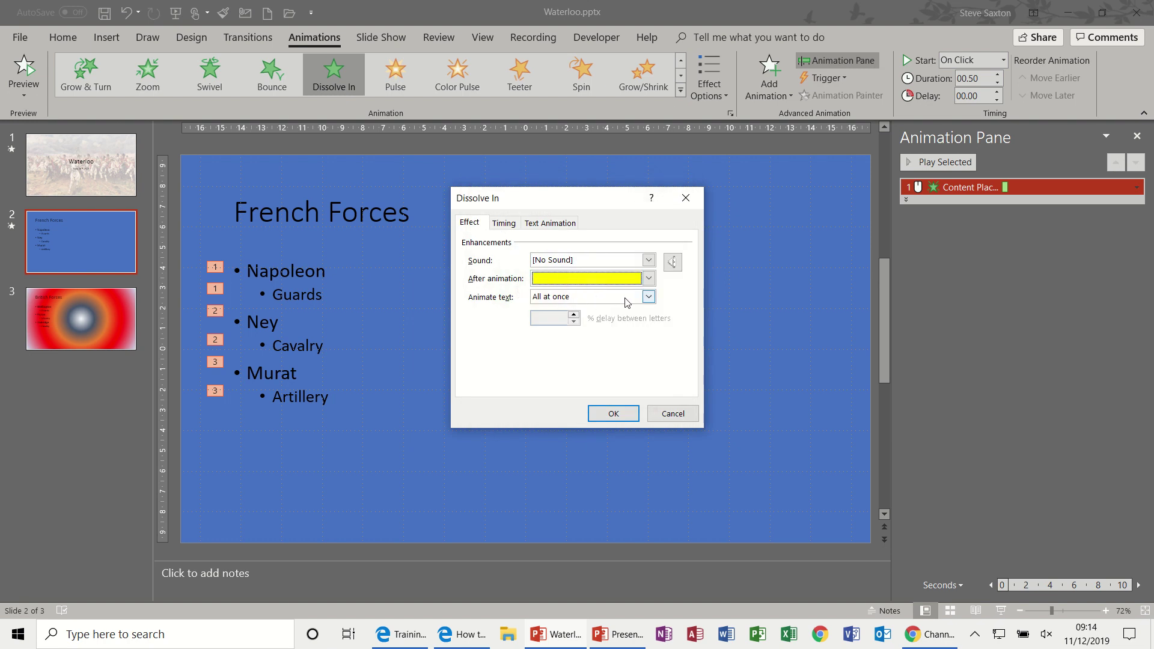
Group the Dissolve In text By 5th Level Paragraphs so all six bullets animate separately.
{"action": "left_click", "coordinate": [505, 225]}
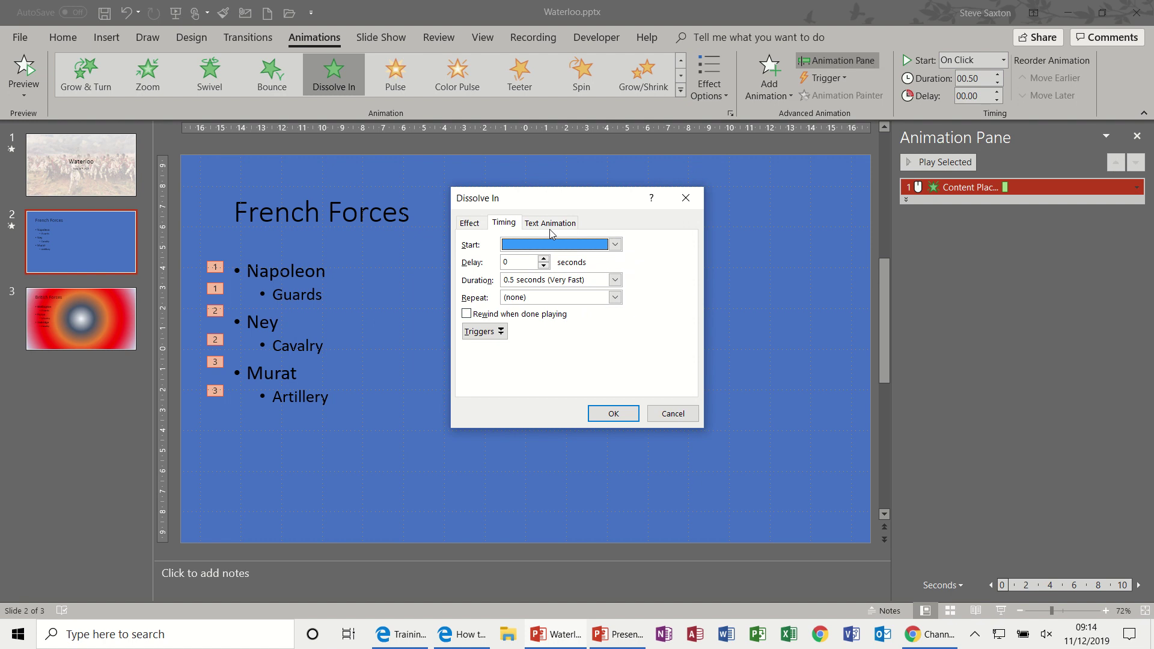
{"action": "left_click", "coordinate": [548, 224]}
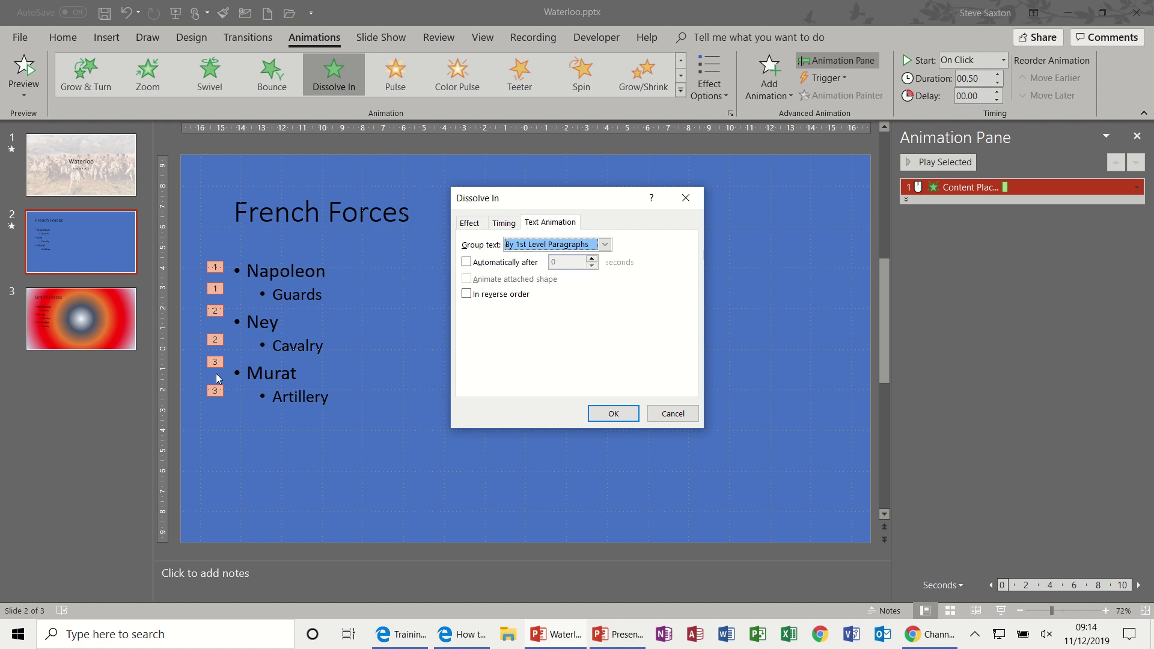
{"action": "left_click", "coordinate": [605, 245]}
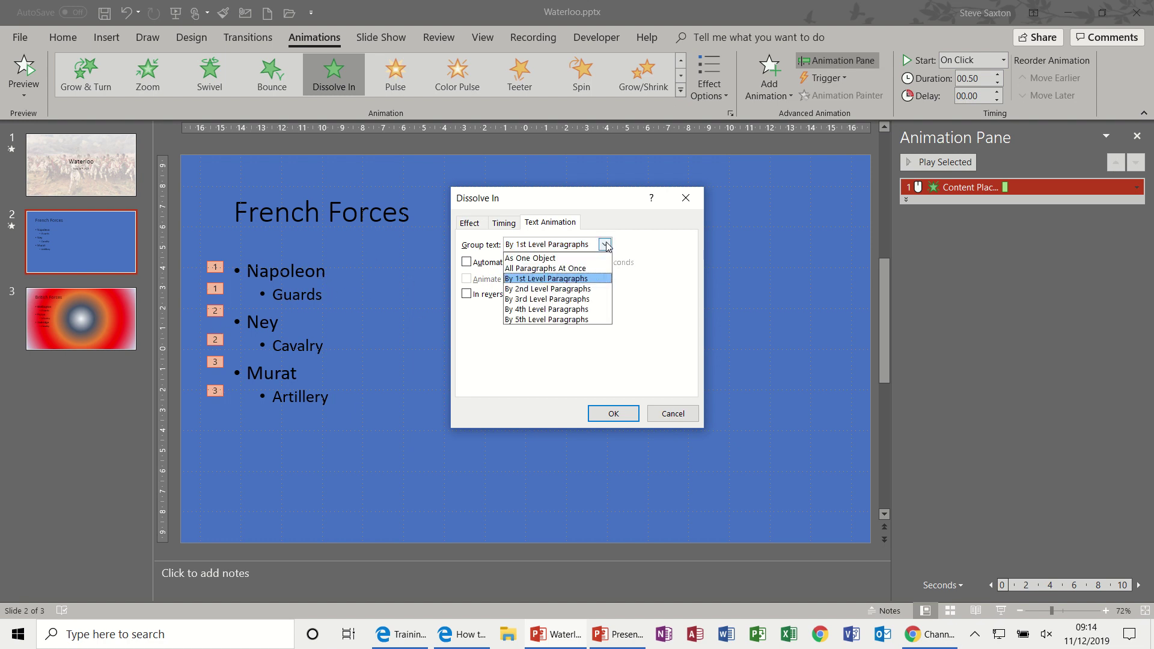
{"action": "left_click", "coordinate": [590, 290]}
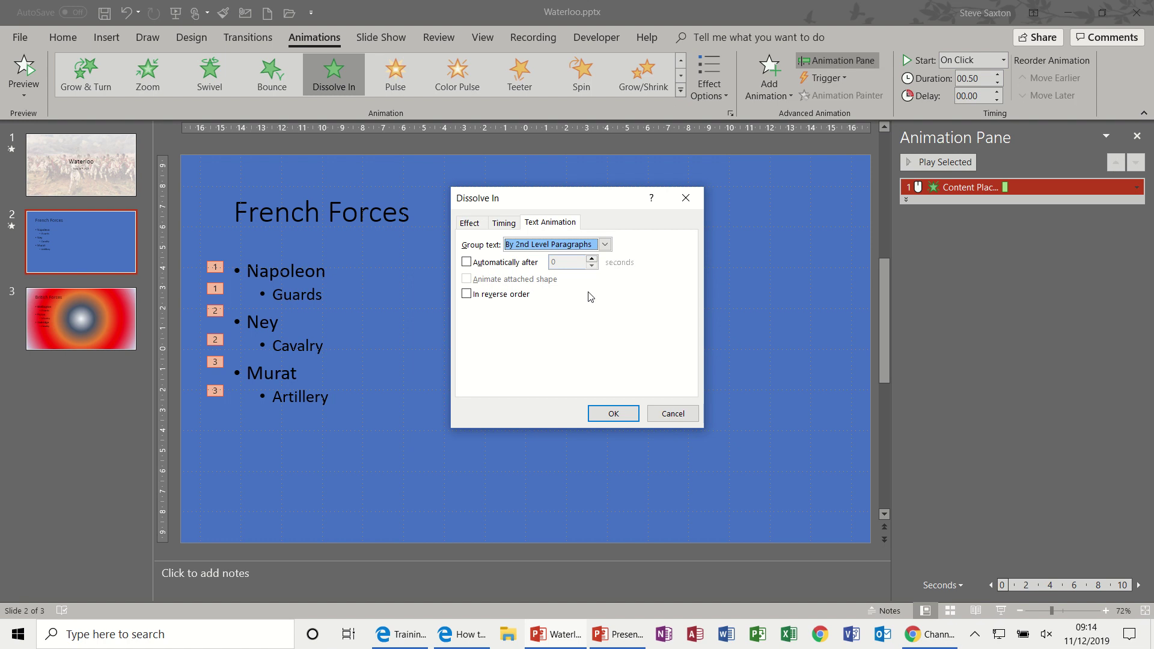
{"action": "left_click", "coordinate": [604, 245]}
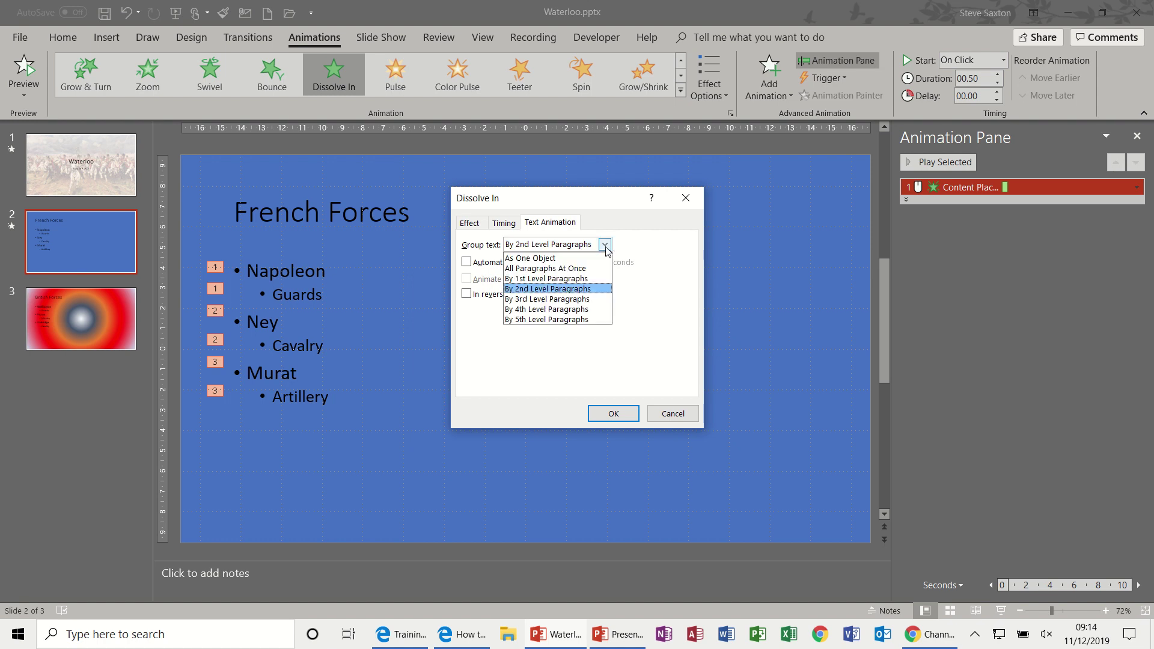
{"action": "left_click", "coordinate": [544, 320]}
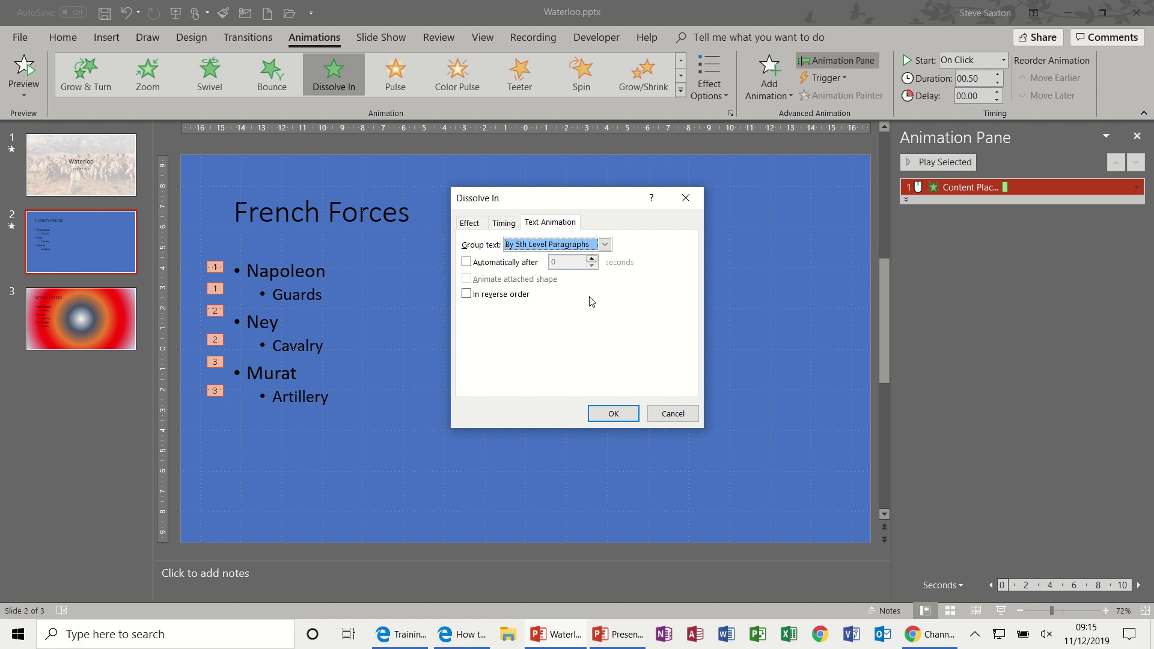
{"action": "left_click", "coordinate": [612, 416]}
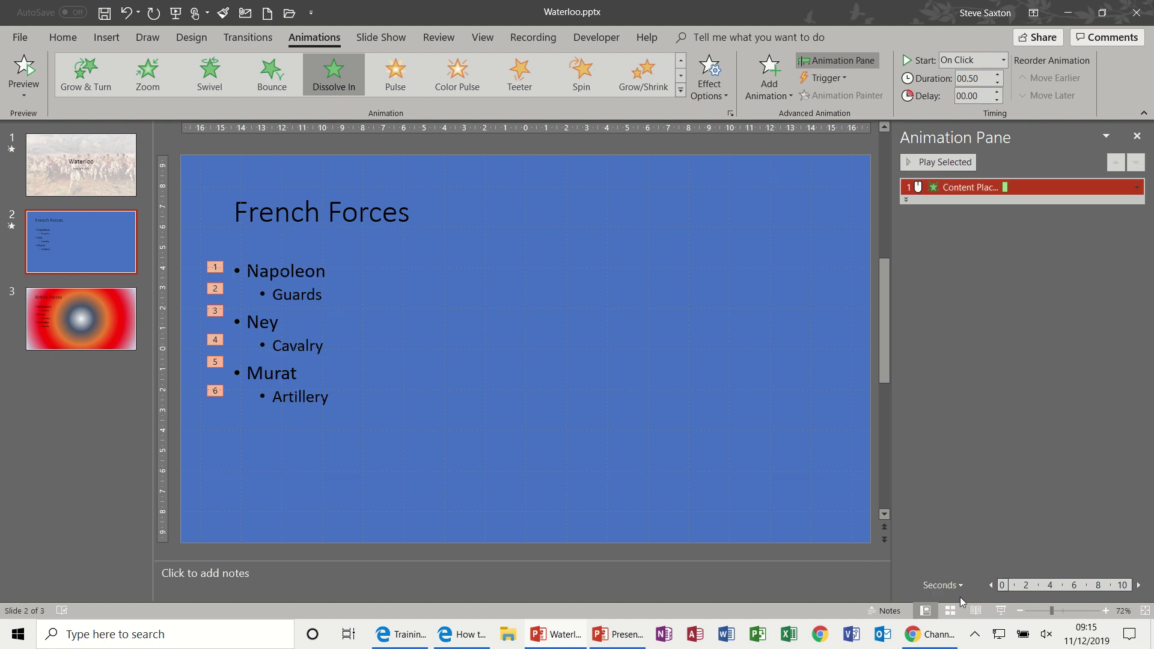
{"action": "left_click", "coordinate": [998, 612]}
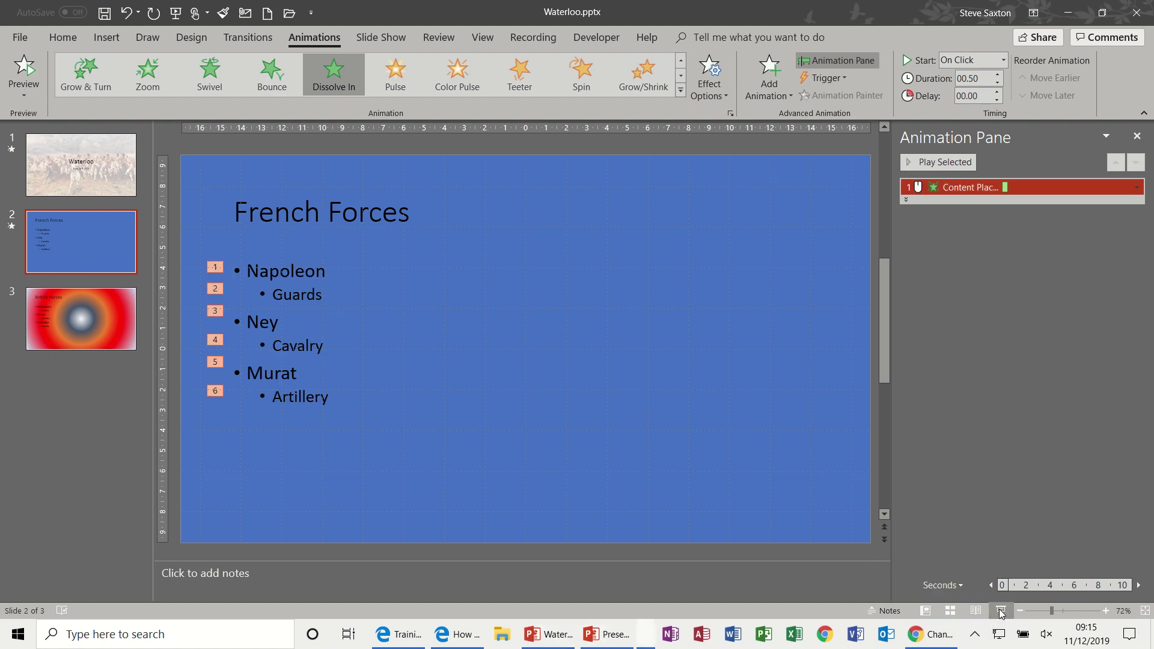
{"action": "left_click", "coordinate": [629, 277]}
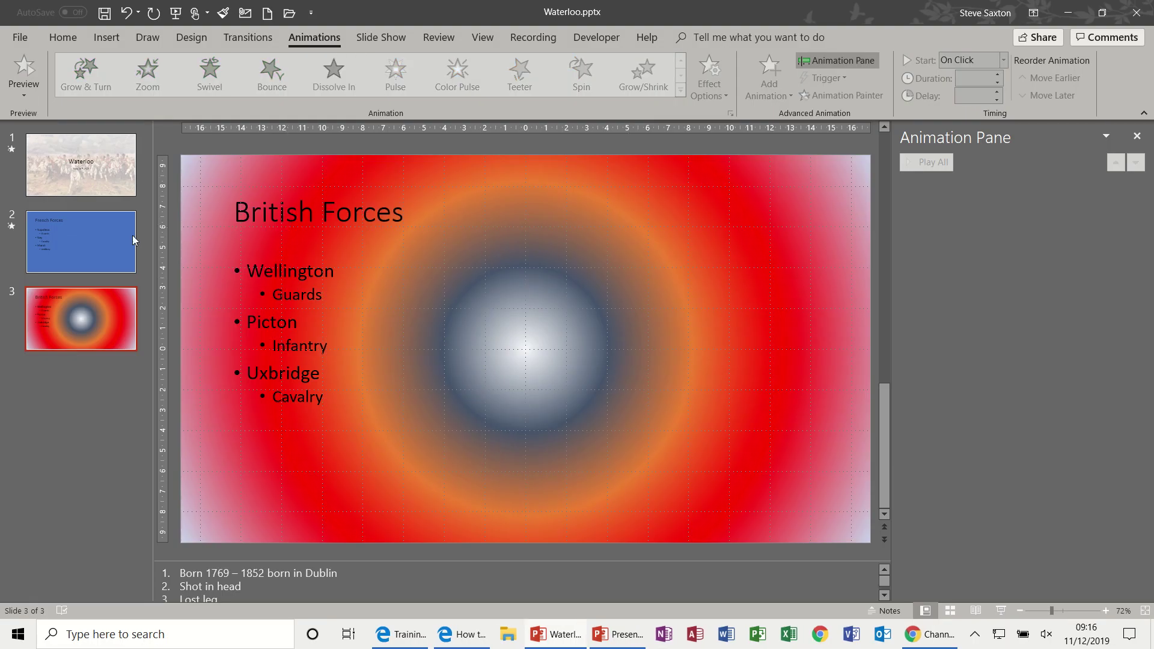
{"action": "left_click", "coordinate": [103, 244]}
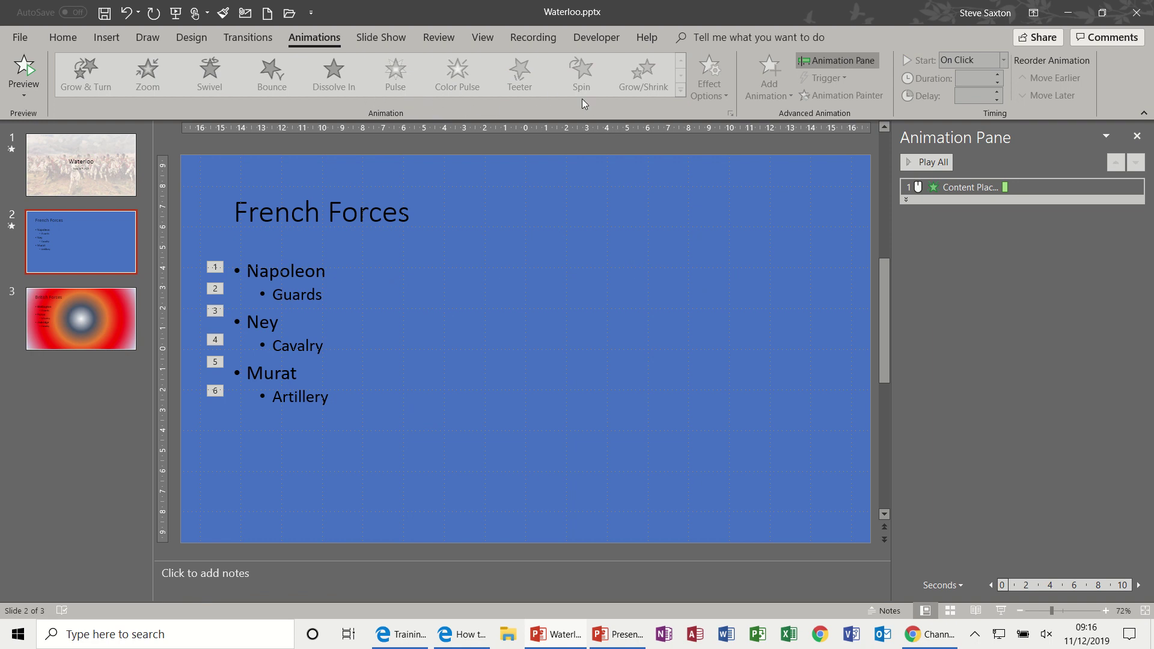
Add a Grow/Shrink emphasis to the selected French Forces bullet text.
{"action": "left_click", "coordinate": [325, 272]}
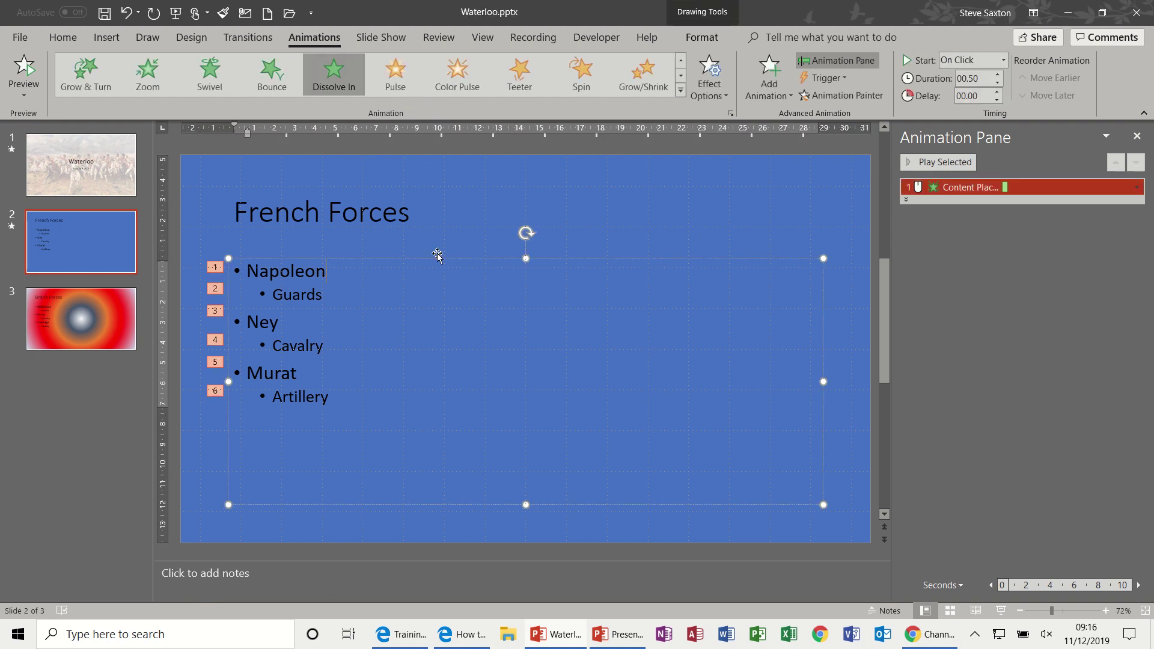
{"action": "left_click", "coordinate": [774, 80]}
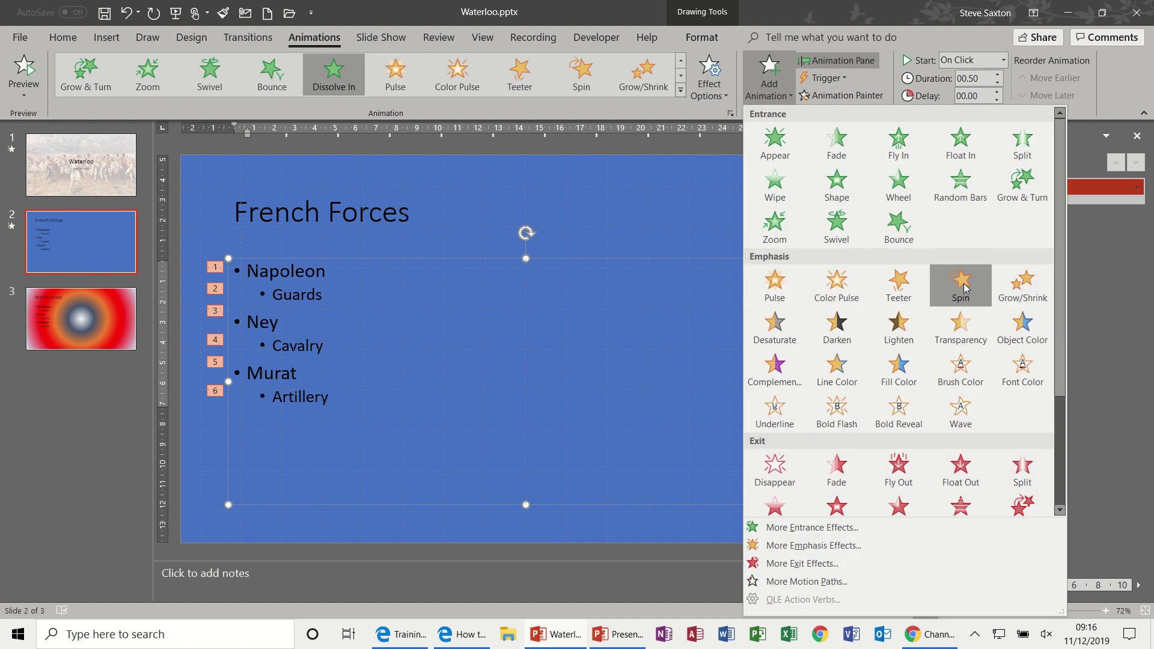
{"action": "left_click", "coordinate": [1026, 287]}
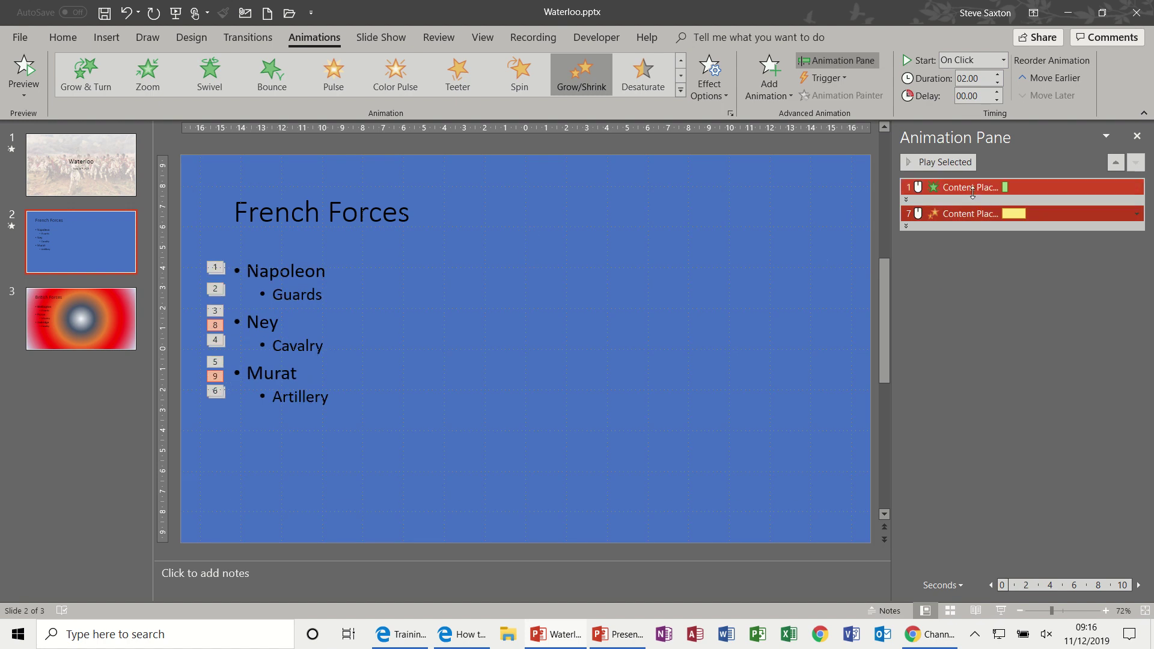
Expand both effects and move Napoleon's and Guards' Grow/Shrink beneath their dissolve-ins, then preview.
{"action": "left_click", "coordinate": [907, 201]}
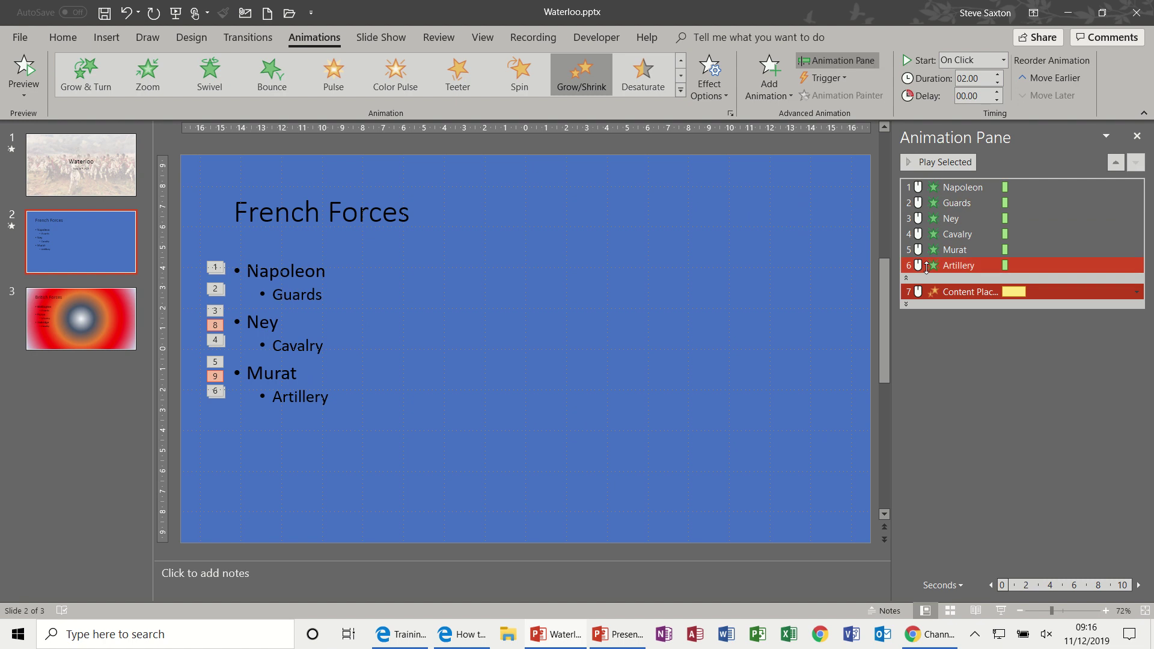
{"action": "left_click", "coordinate": [906, 304]}
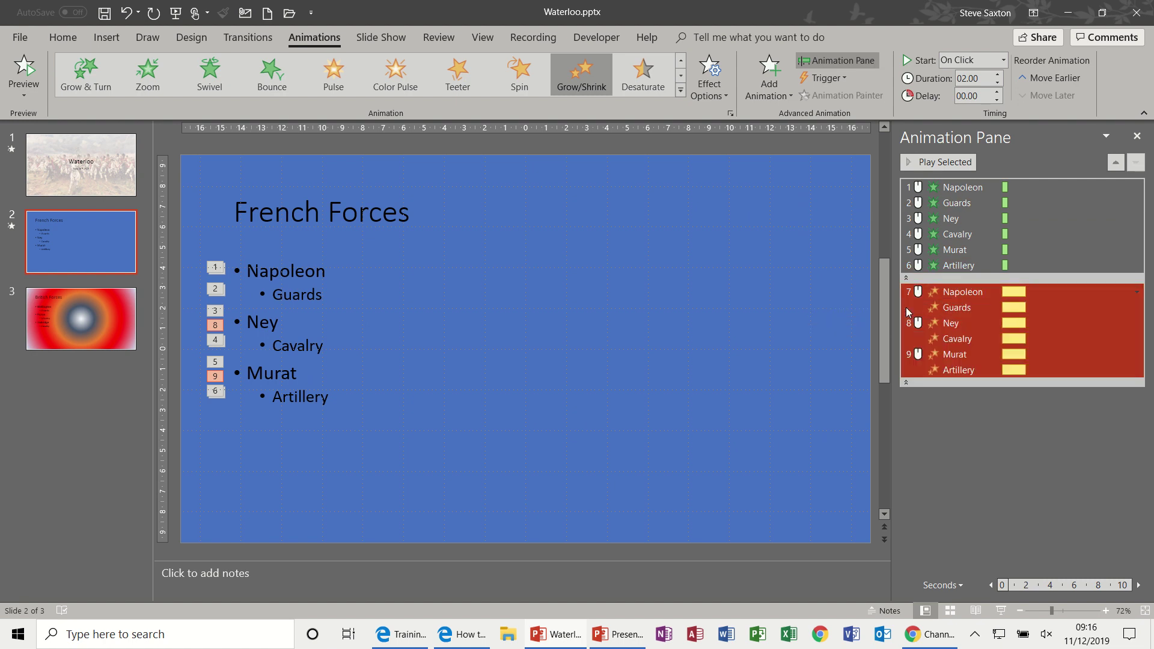
{"action": "left_click", "coordinate": [1006, 294]}
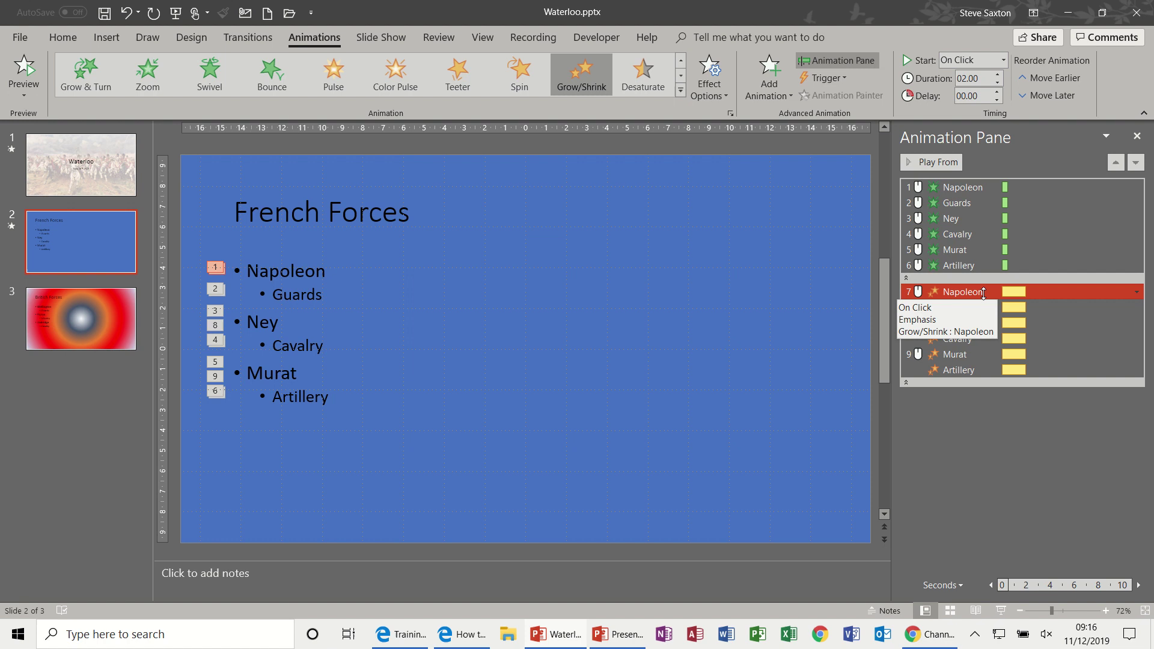
{"action": "left_click_drag", "start_coordinate": [996, 293], "coordinate": [980, 204]}
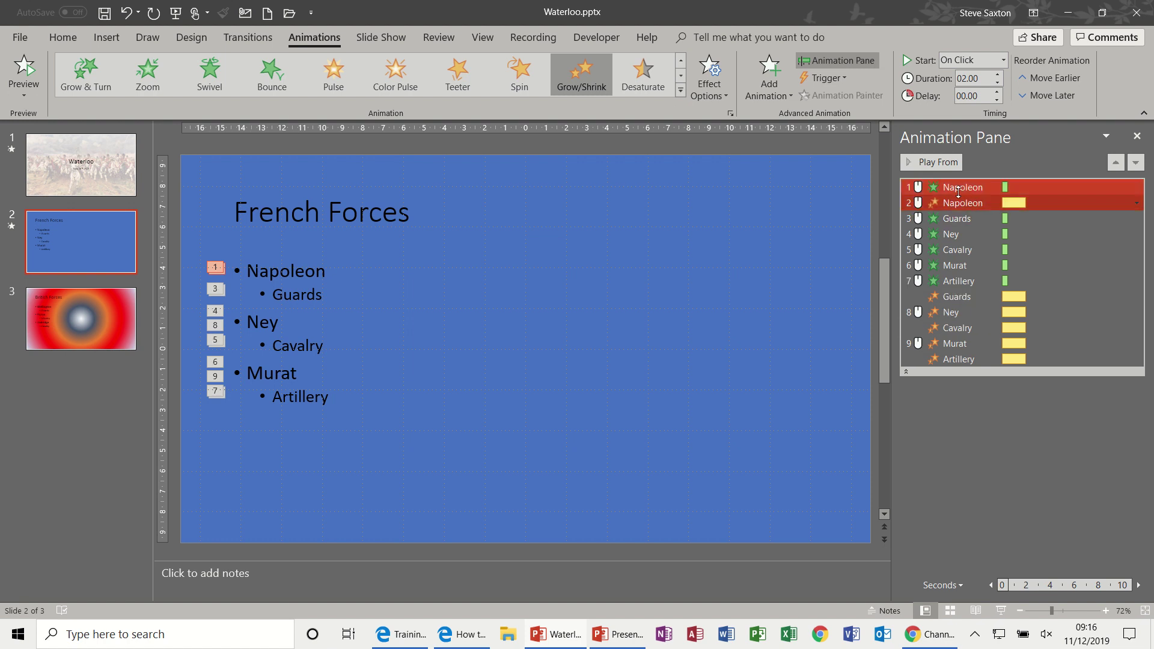
{"action": "left_click", "coordinate": [962, 297]}
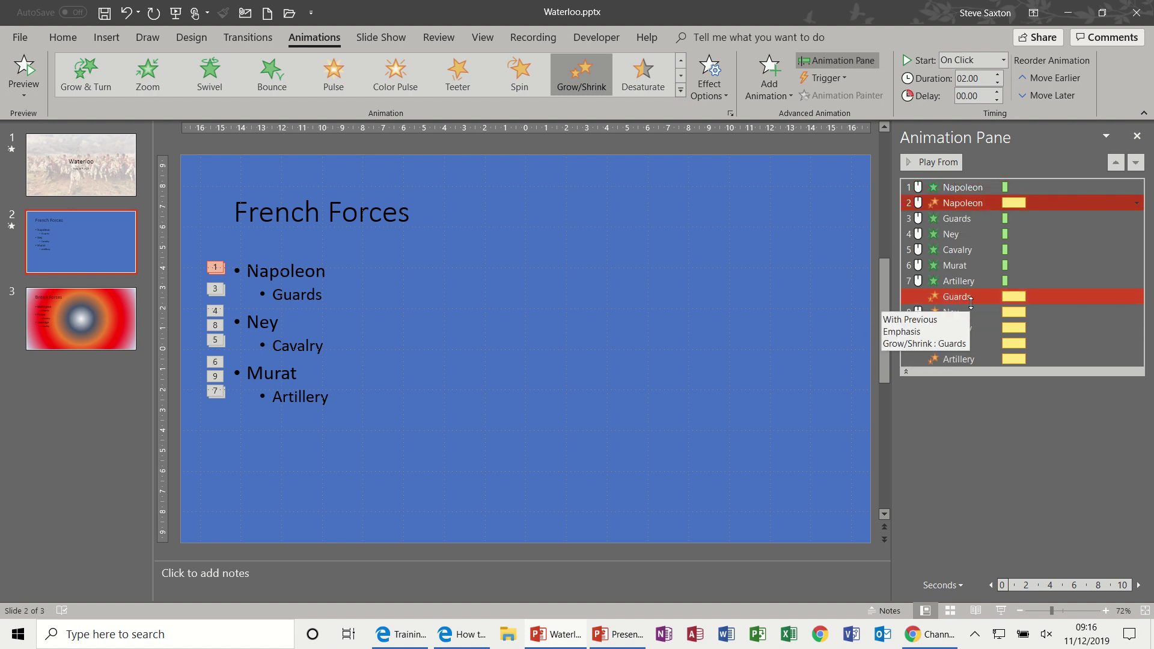
{"action": "right_click", "coordinate": [971, 303]}
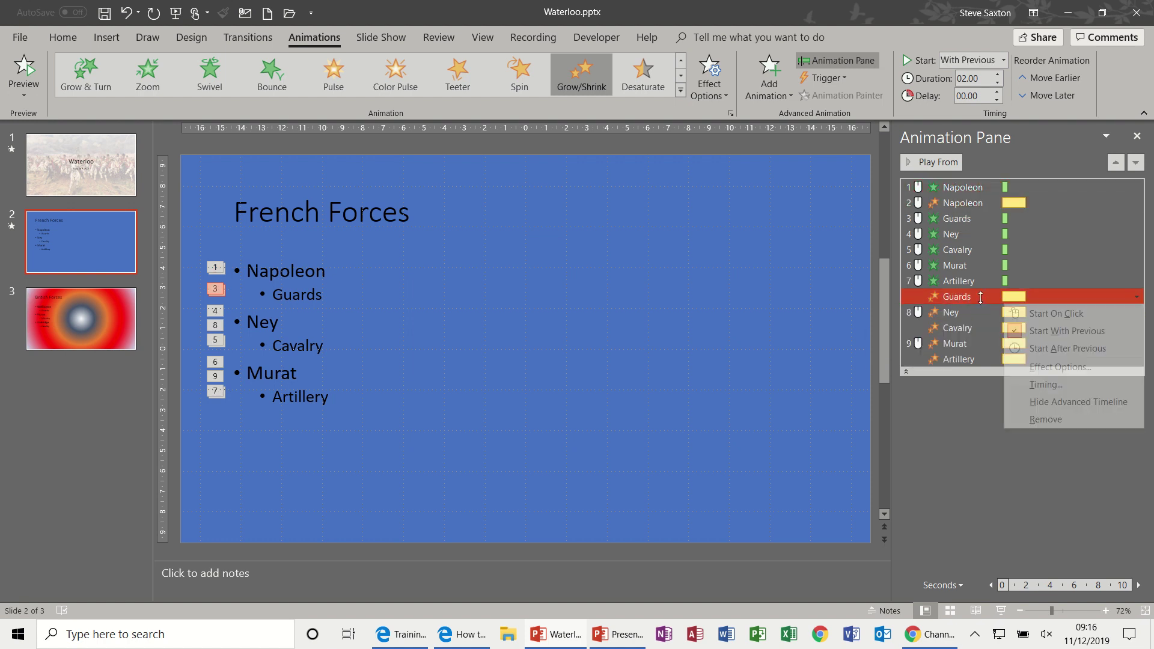
{"action": "left_click_drag", "start_coordinate": [980, 298], "coordinate": [981, 226]}
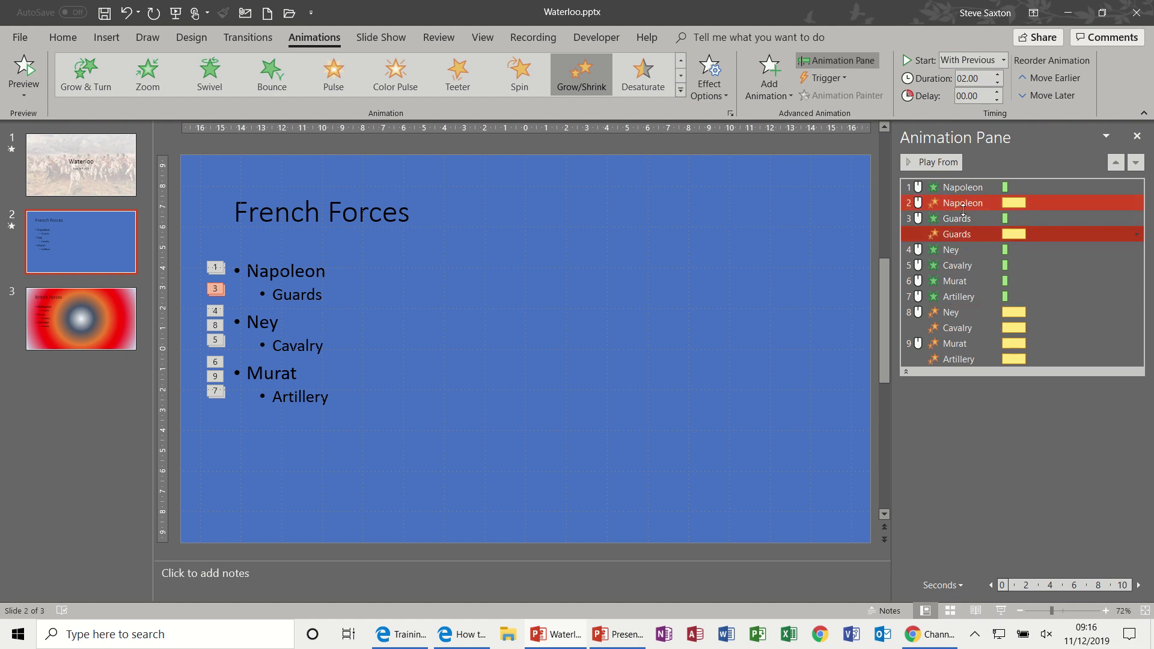
{"action": "left_click", "coordinate": [945, 184]}
{"action": "left_click", "coordinate": [943, 162]}
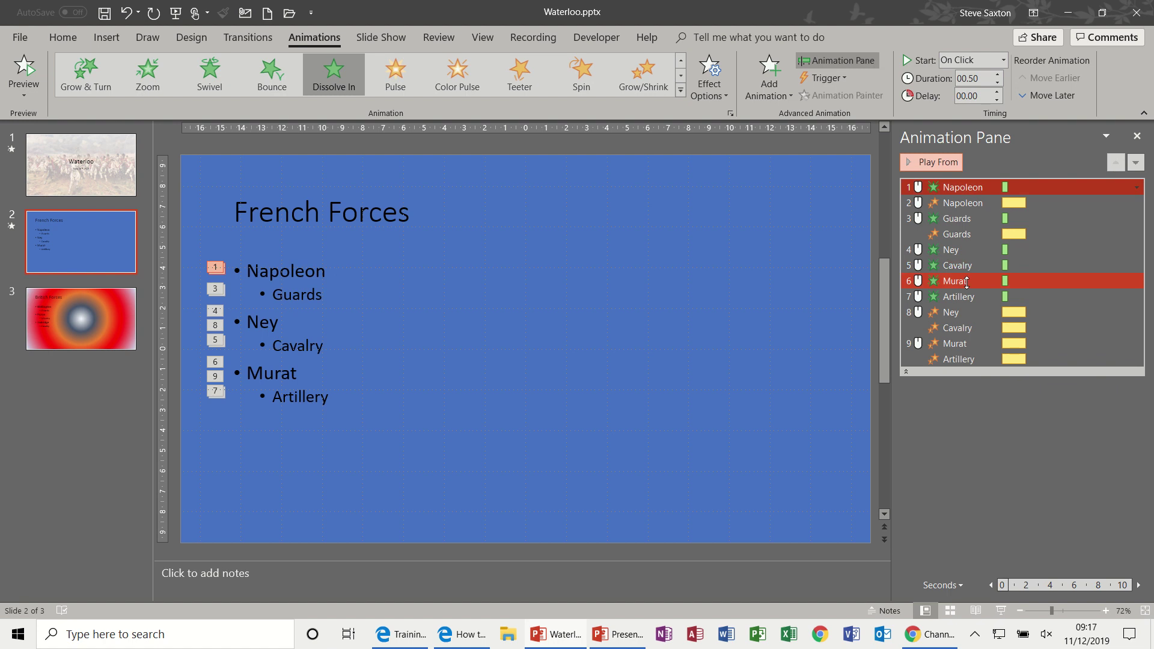
Move Ney's, Cavalry's and Murat's Grow/Shrink effects beneath their matching dissolve-ins.
{"action": "left_click", "coordinate": [961, 310]}
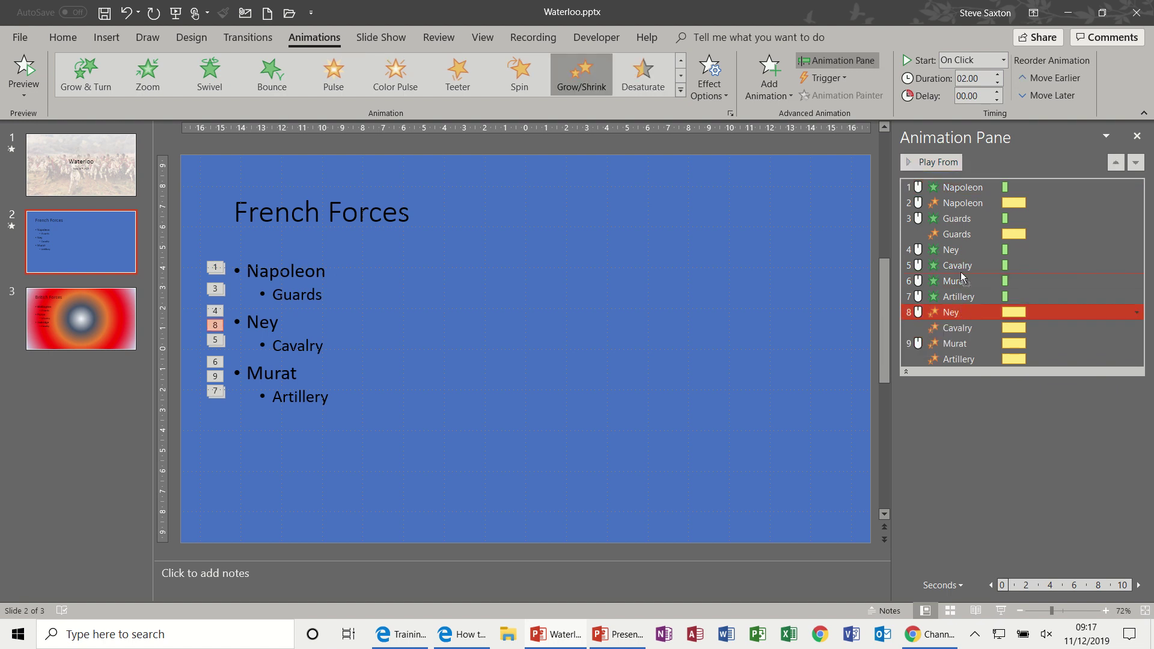
{"action": "left_click_drag", "start_coordinate": [963, 269], "coordinate": [963, 269]}
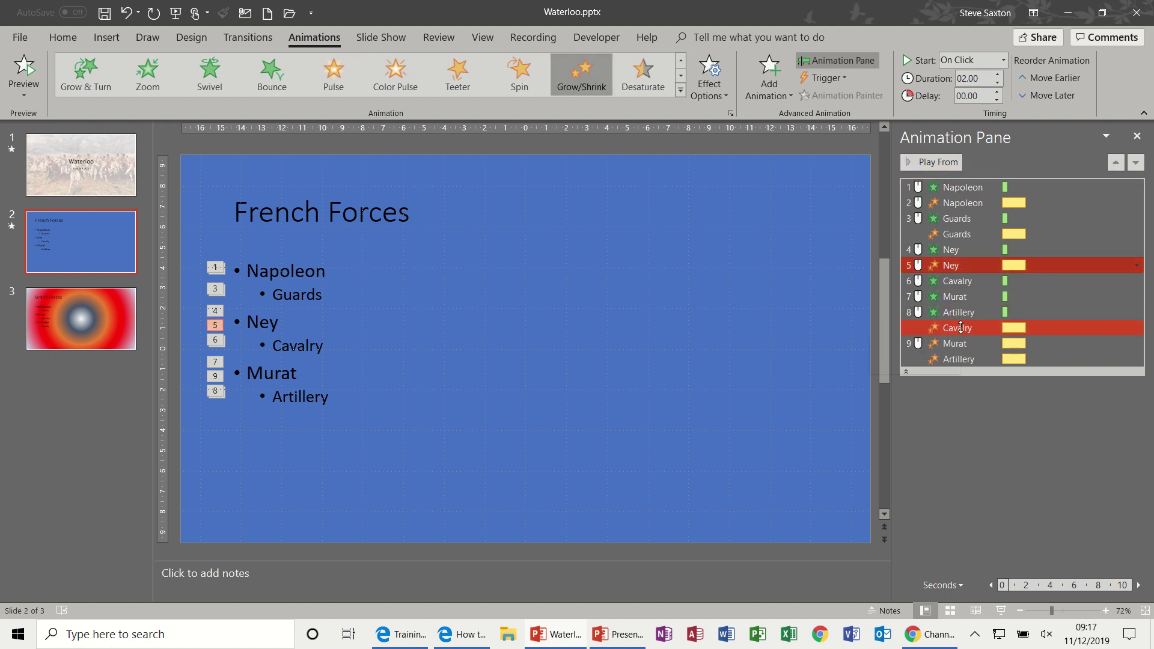
{"action": "left_click_drag", "start_coordinate": [963, 328], "coordinate": [963, 299]}
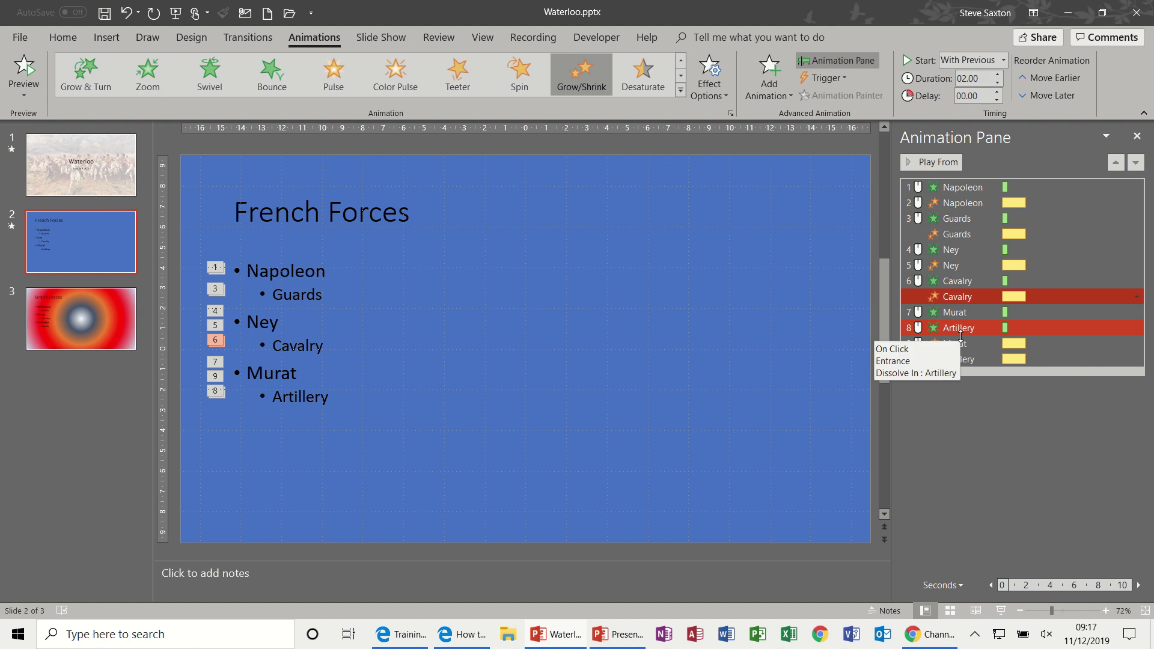
{"action": "left_click_drag", "start_coordinate": [961, 348], "coordinate": [961, 331]}
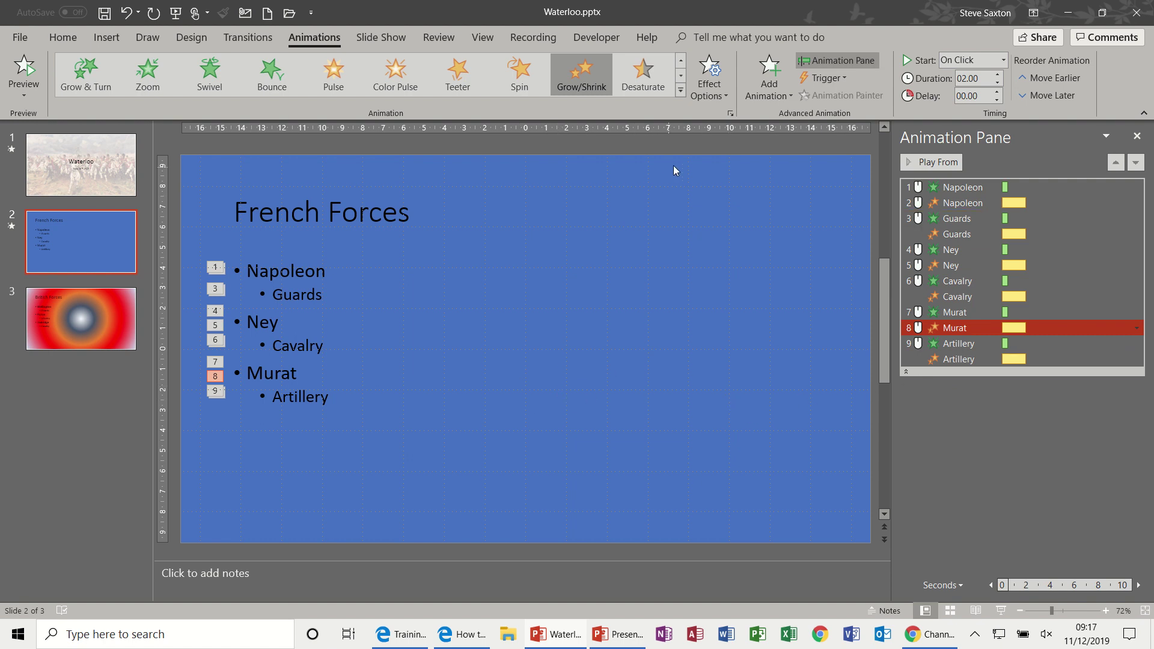
Apply the Dissolve Out exit effect from More Exit Effects to the French Forces bullet list.
{"action": "left_click", "coordinate": [772, 71]}
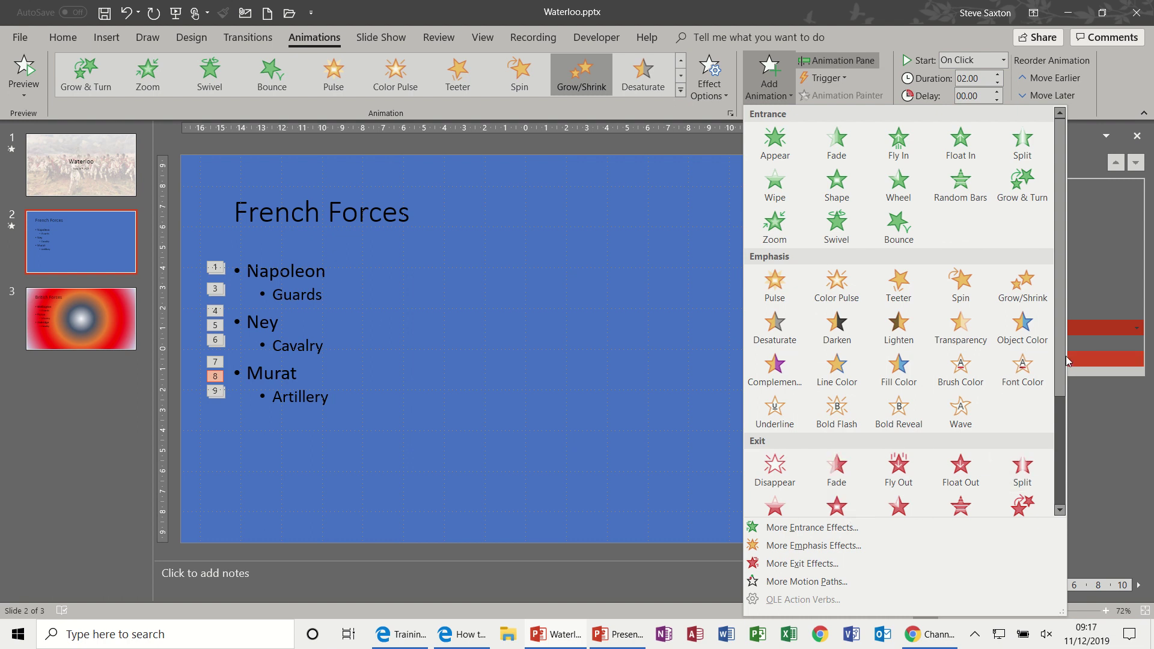
{"action": "left_click_drag", "start_coordinate": [1067, 356], "coordinate": [1063, 413]}
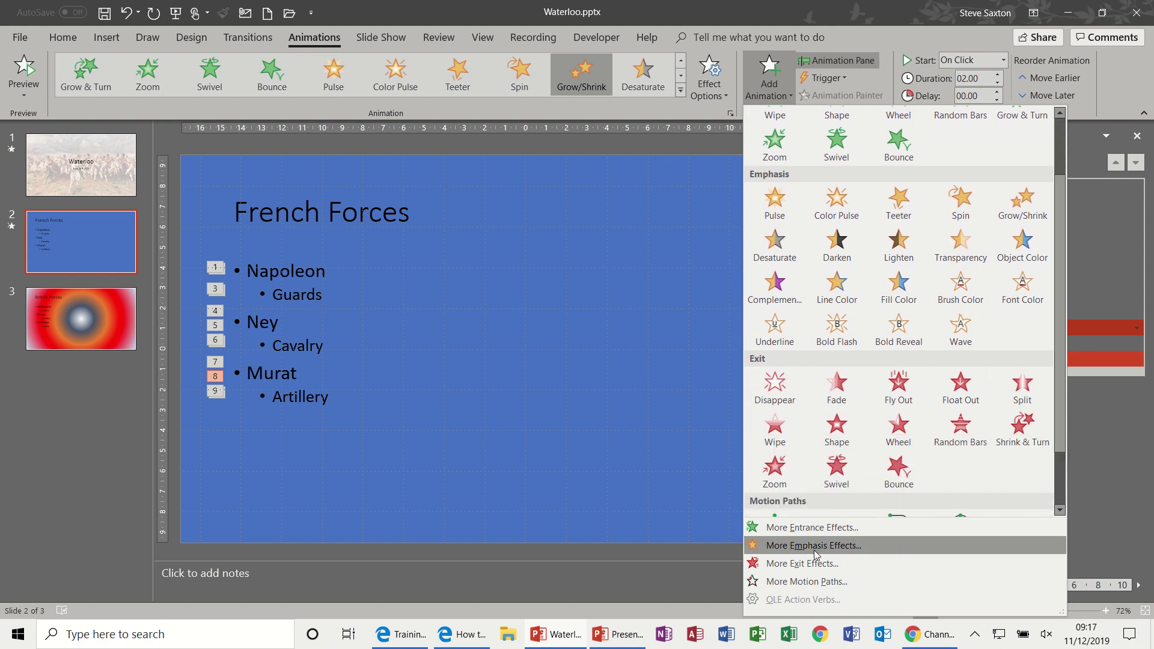
{"action": "left_click", "coordinate": [777, 564]}
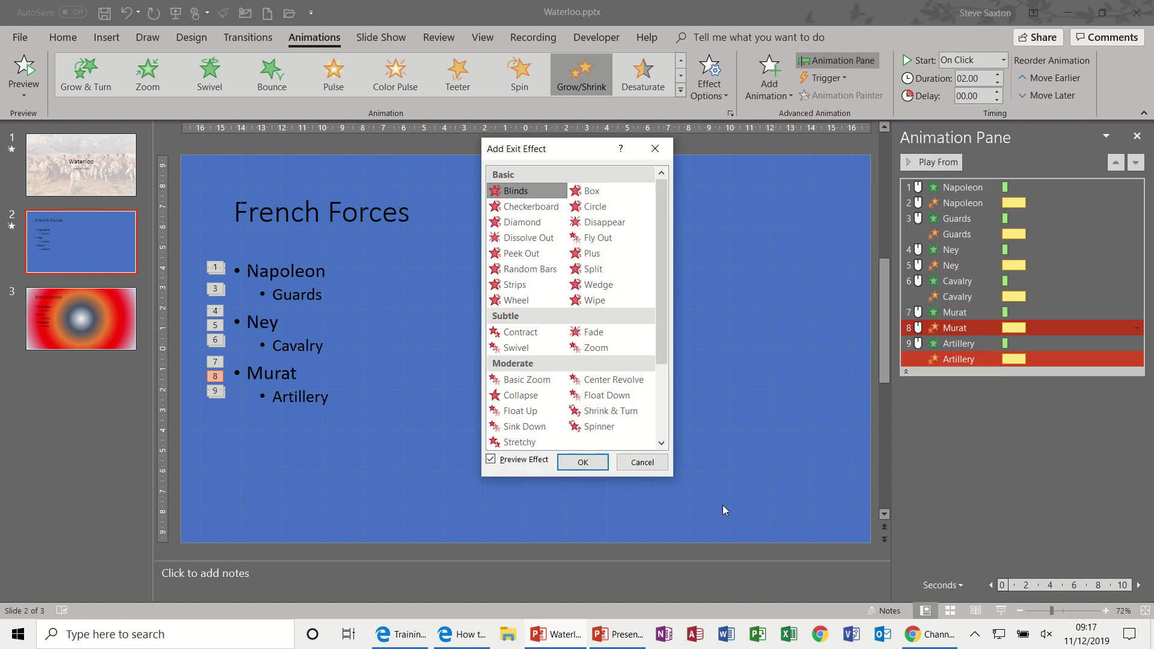
{"action": "left_click", "coordinate": [541, 239]}
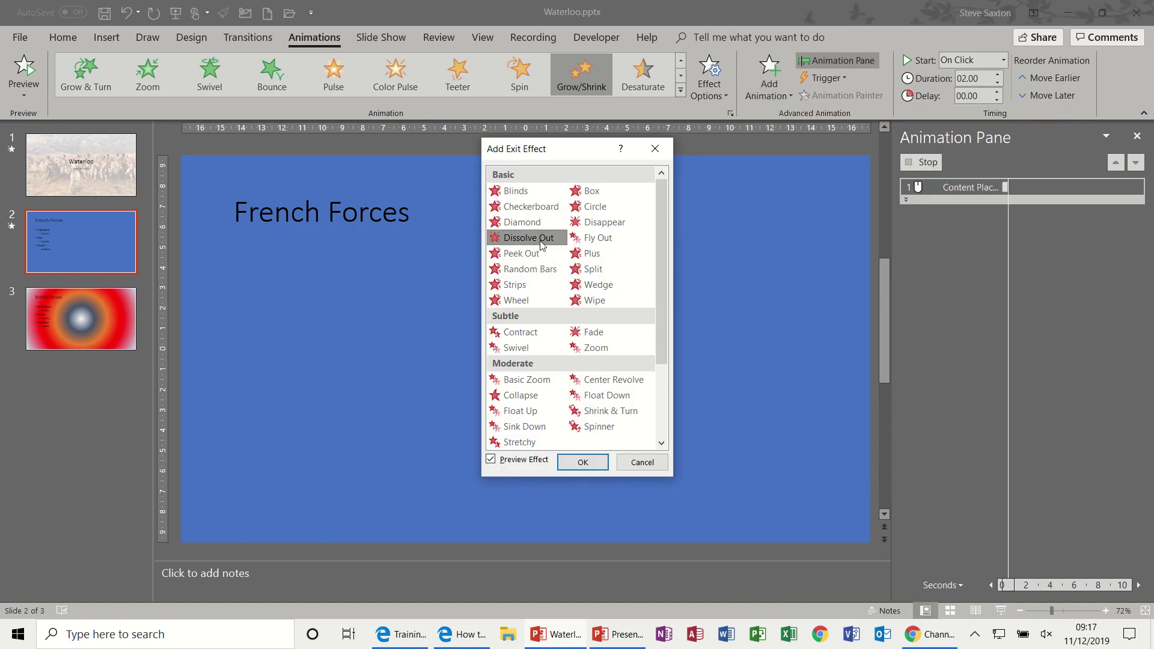
{"action": "left_click", "coordinate": [583, 463]}
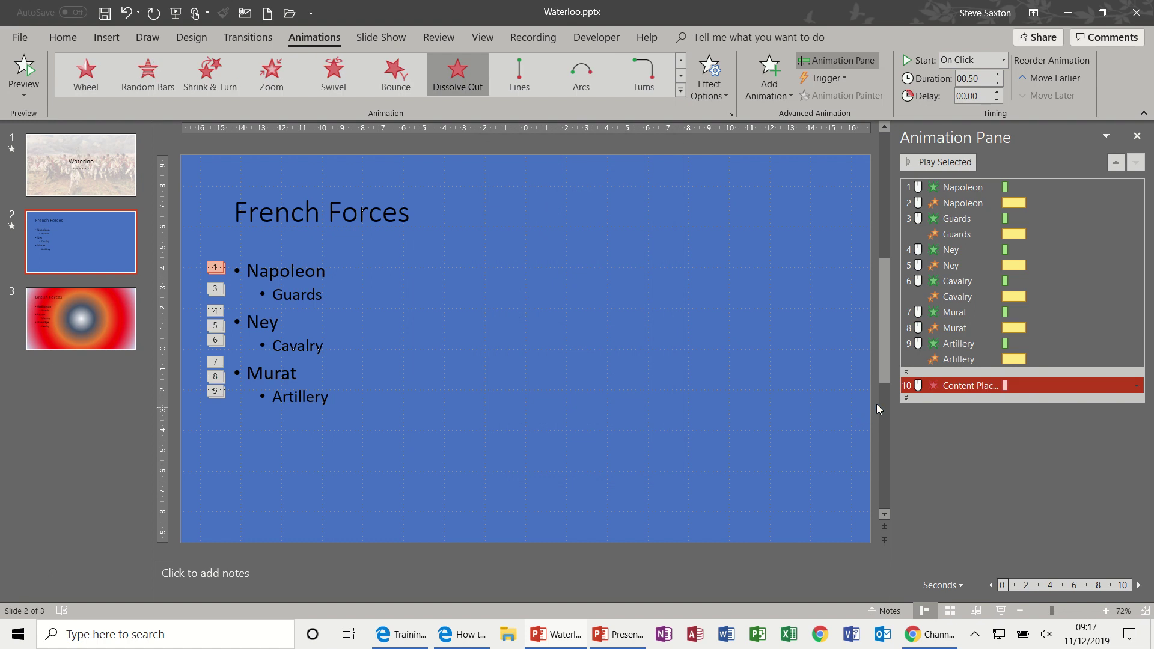
Expand the new exit into individual bullets and move Napoleon's Dissolve Out up to step 3.
{"action": "left_click", "coordinate": [902, 398]}
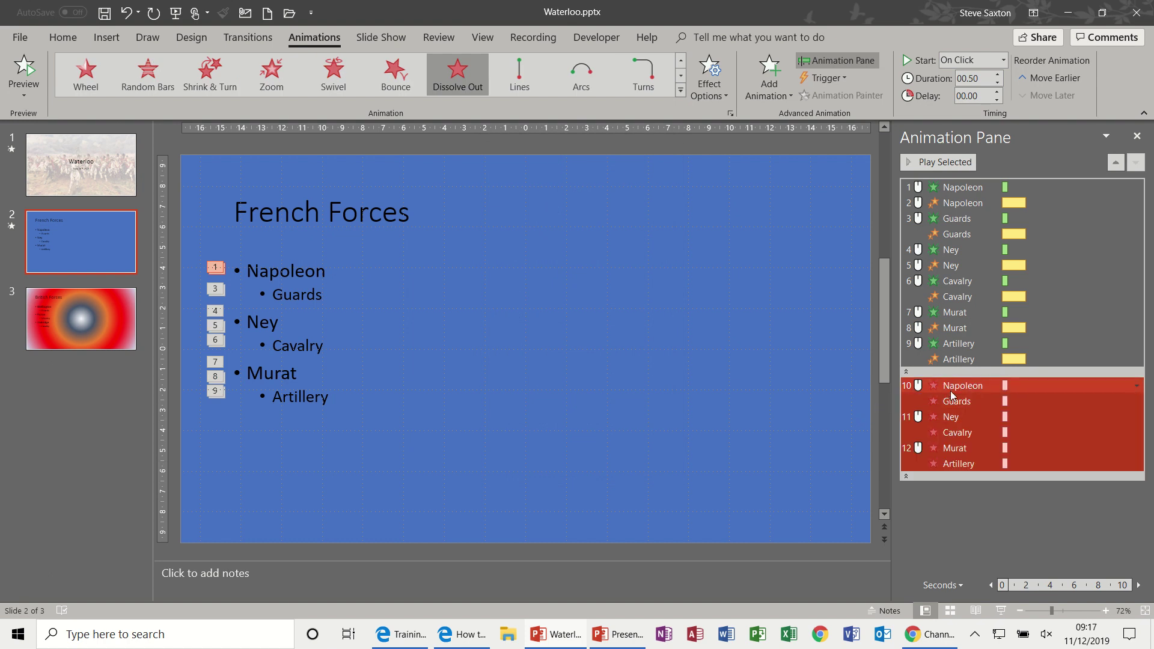
{"action": "left_click", "coordinate": [956, 387]}
{"action": "left_click_drag", "start_coordinate": [957, 388], "coordinate": [973, 212]}
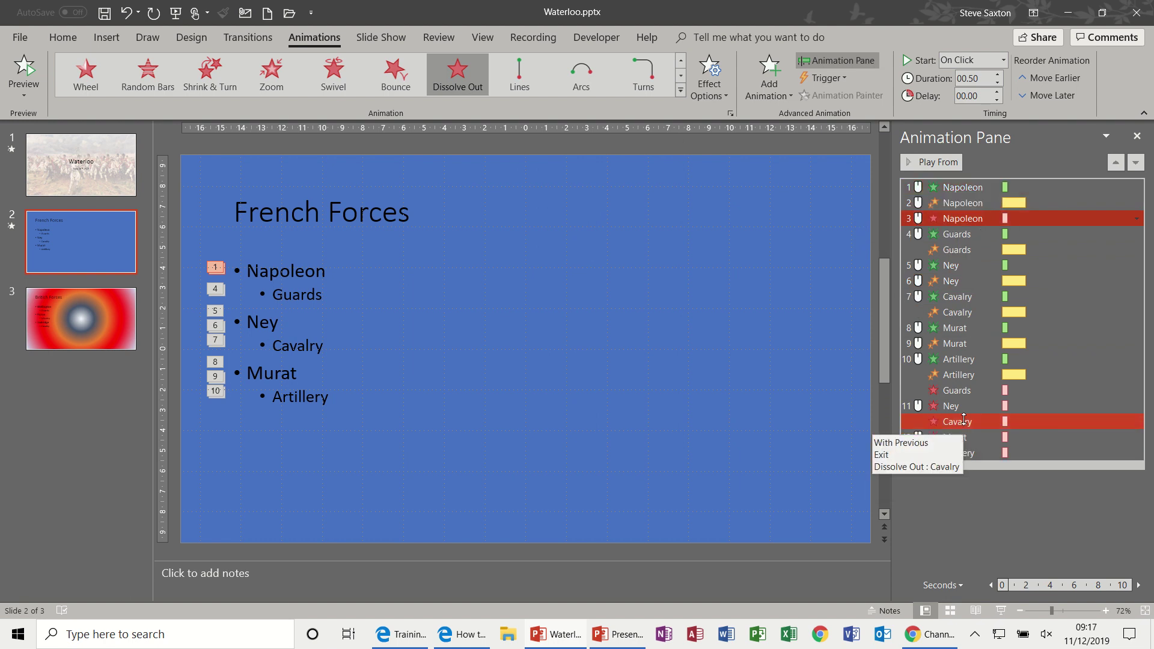
Move the Guards, Ney, Cavalry and Artillery Dissolve Out exits each directly below its own Grow/Shrink emphasis.
{"action": "left_click_drag", "start_coordinate": [959, 391], "coordinate": [960, 265]}
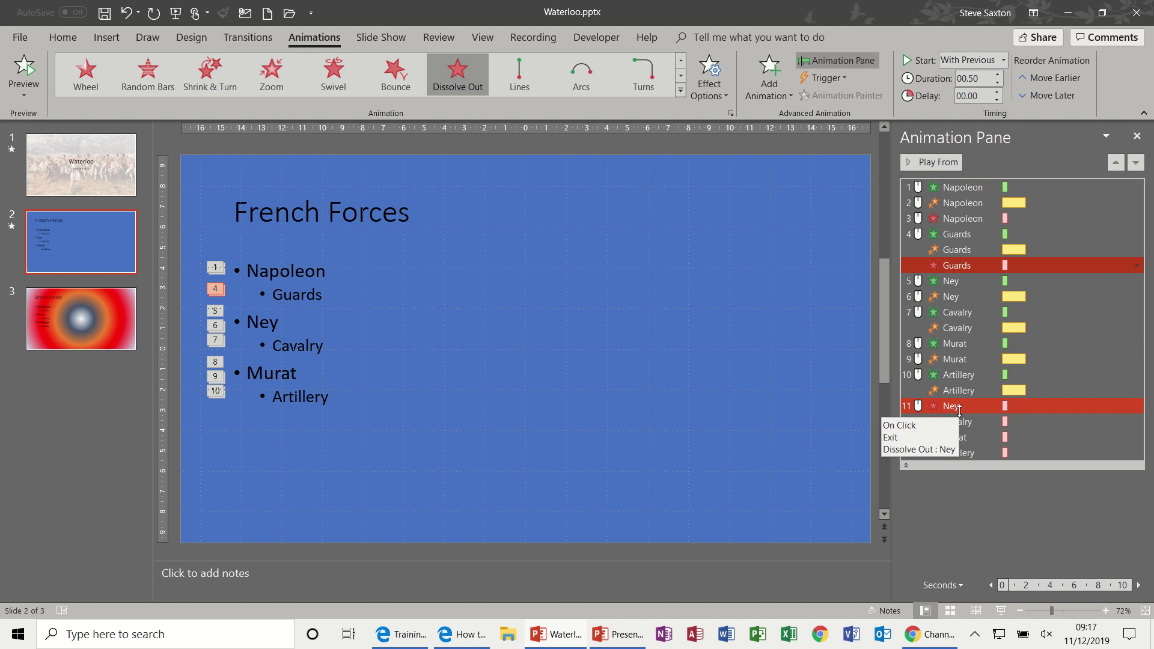
{"action": "left_click_drag", "start_coordinate": [960, 405], "coordinate": [965, 312]}
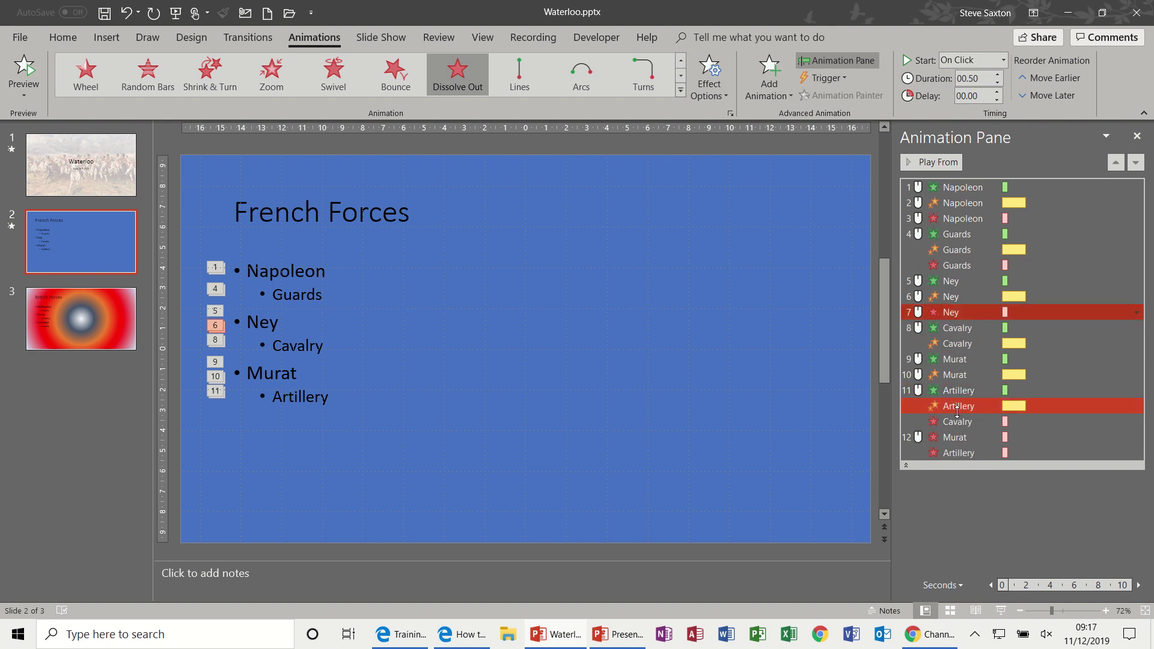
{"action": "left_click_drag", "start_coordinate": [958, 421], "coordinate": [958, 356]}
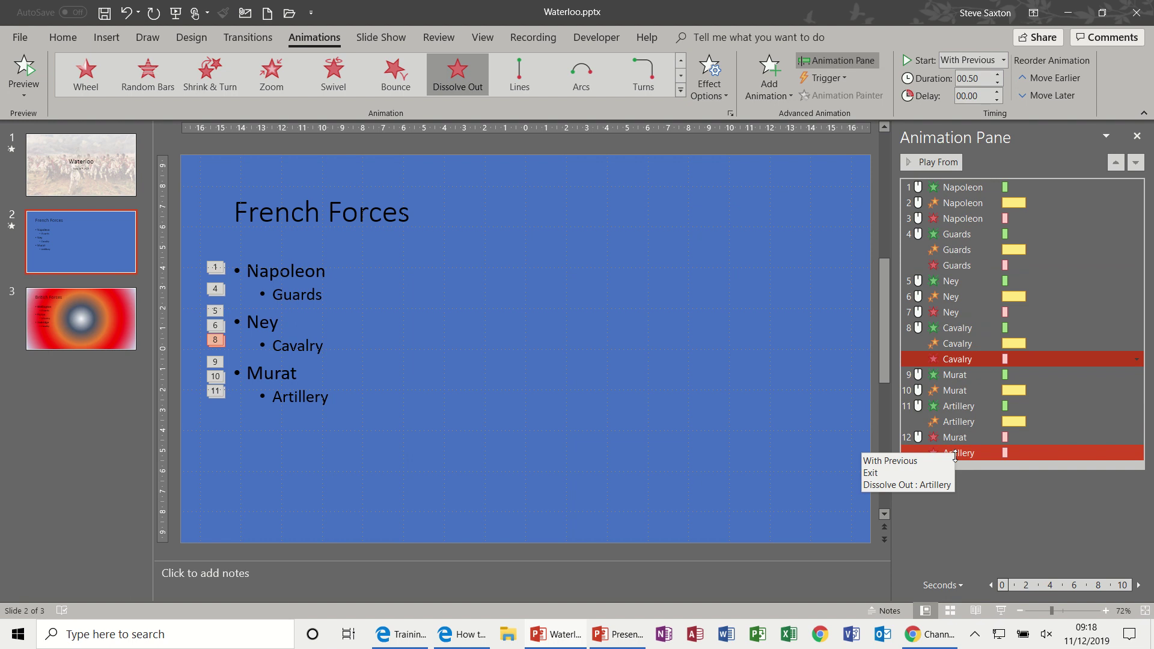
{"action": "left_click_drag", "start_coordinate": [956, 455], "coordinate": [948, 426]}
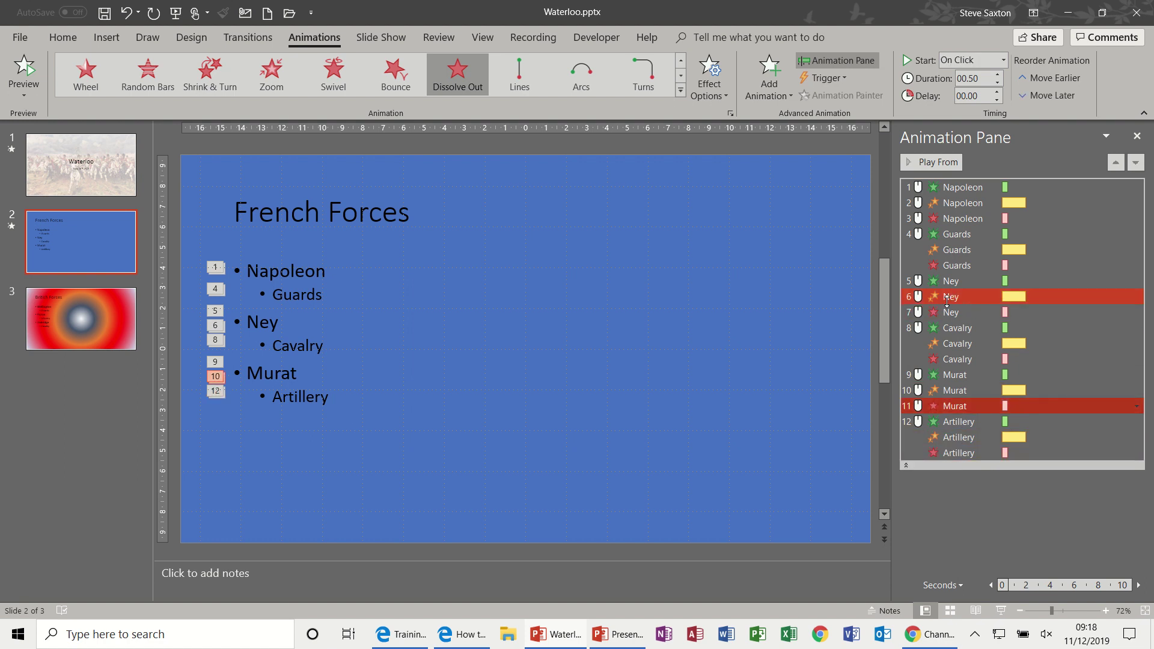
{"action": "left_click", "coordinate": [1001, 609]}
Review Napoleon's entrance, emphasis and exit animations, leaving the entrance starting On Click.
{"action": "left_click", "coordinate": [969, 190]}
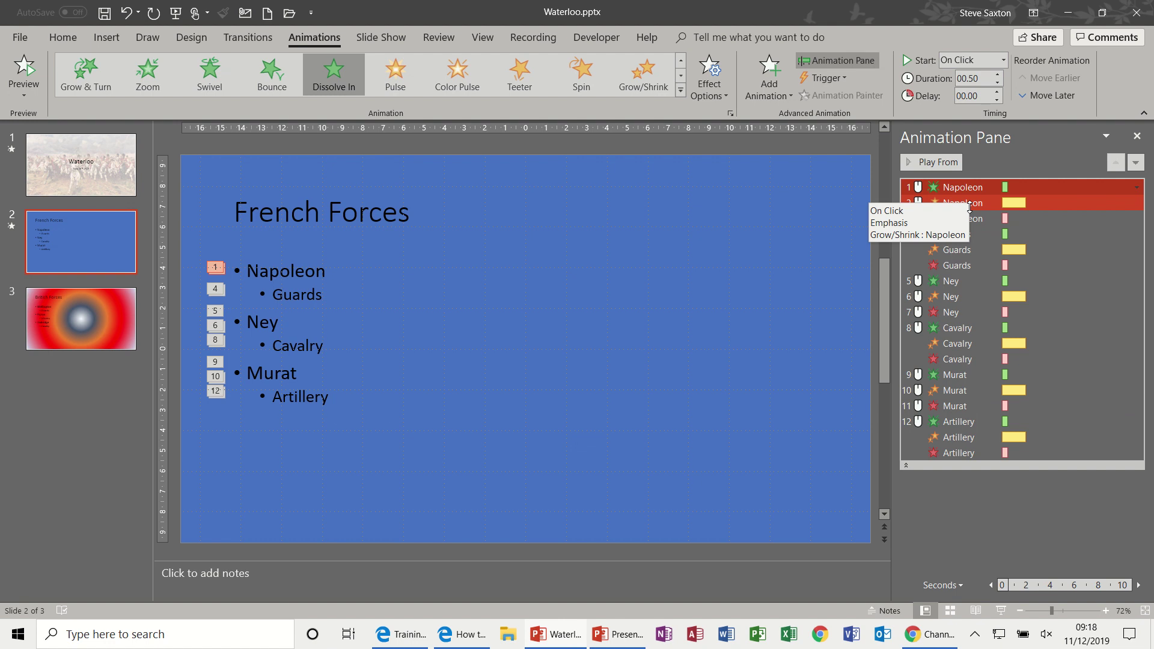
{"action": "left_click", "coordinate": [969, 205]}
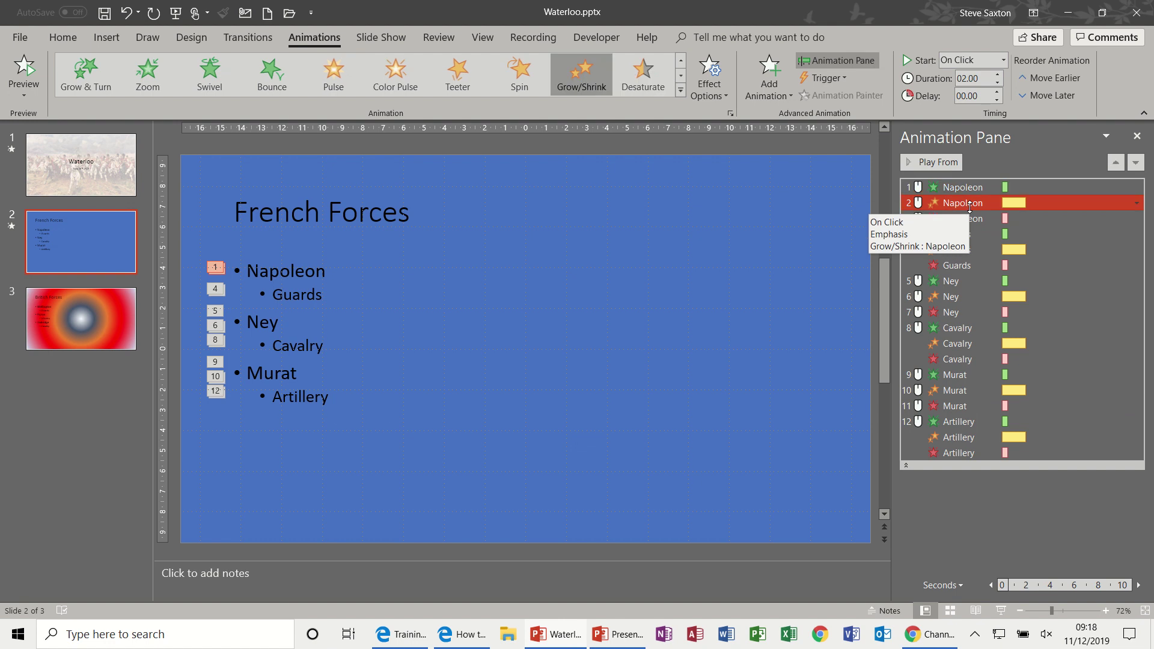
{"action": "left_click", "coordinate": [974, 220]}
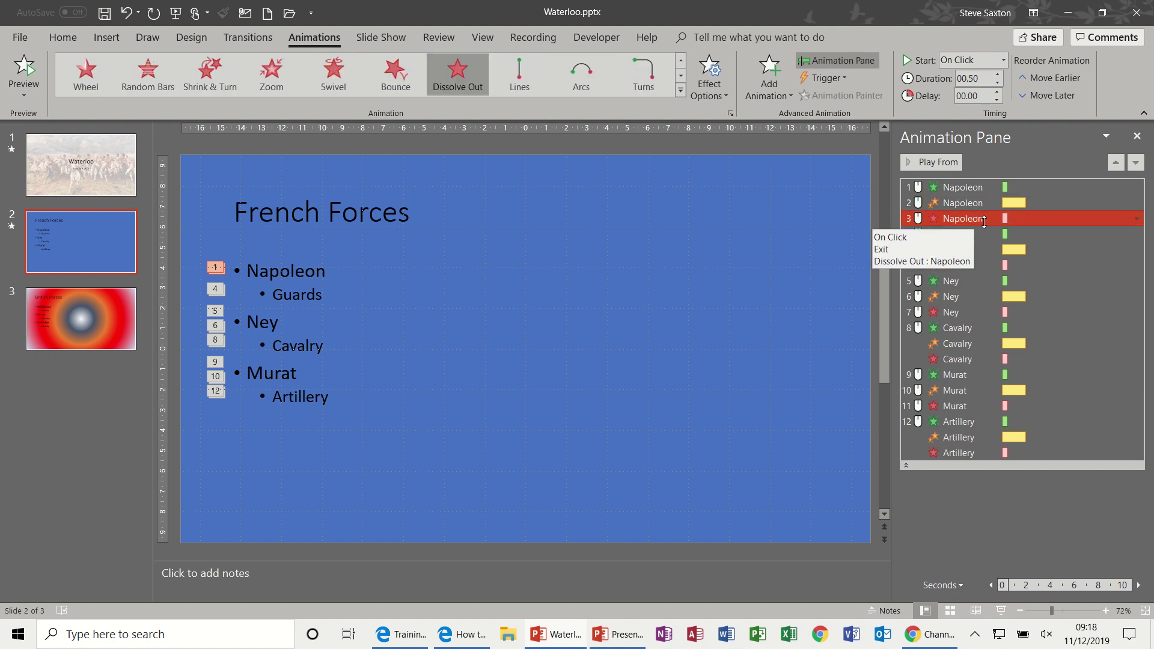
{"action": "left_click", "coordinate": [968, 205], "text": "ctrl"}
{"action": "left_click", "coordinate": [970, 206]}
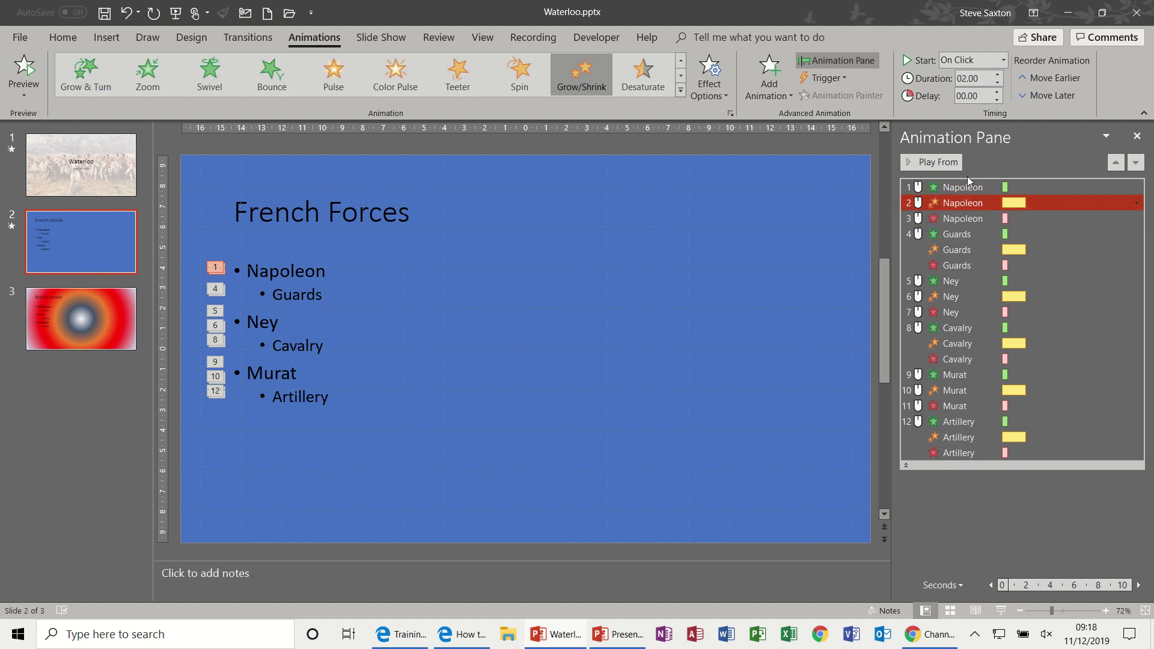
{"action": "left_click", "coordinate": [969, 187], "text": "ctrl"}
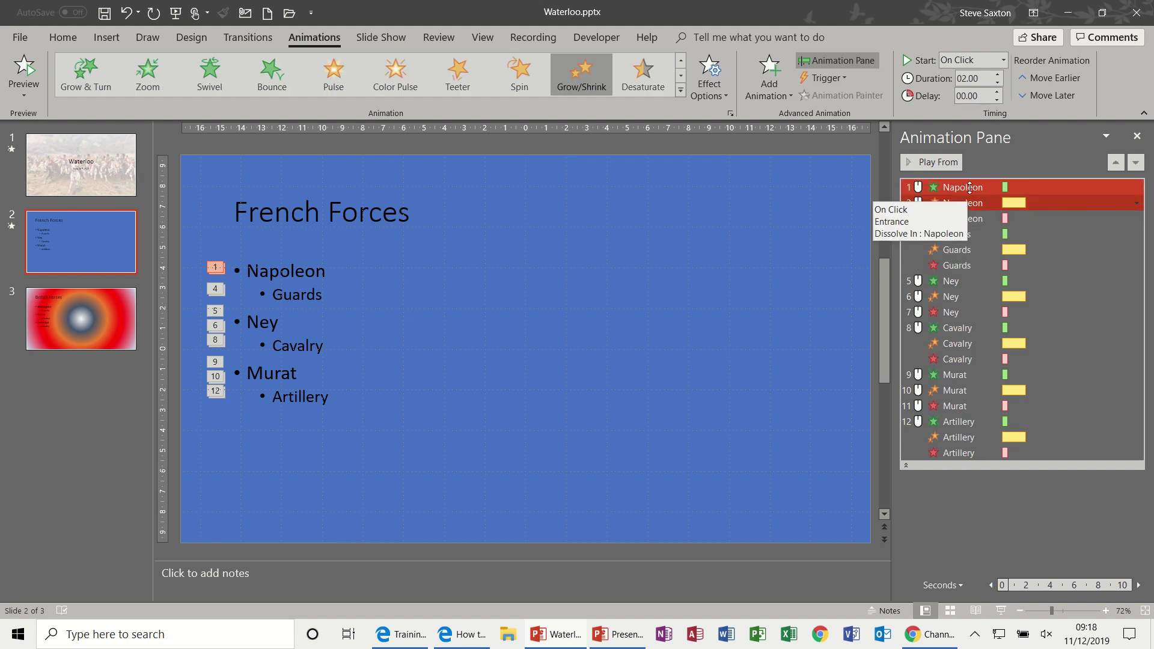
{"action": "left_click", "coordinate": [969, 187]}
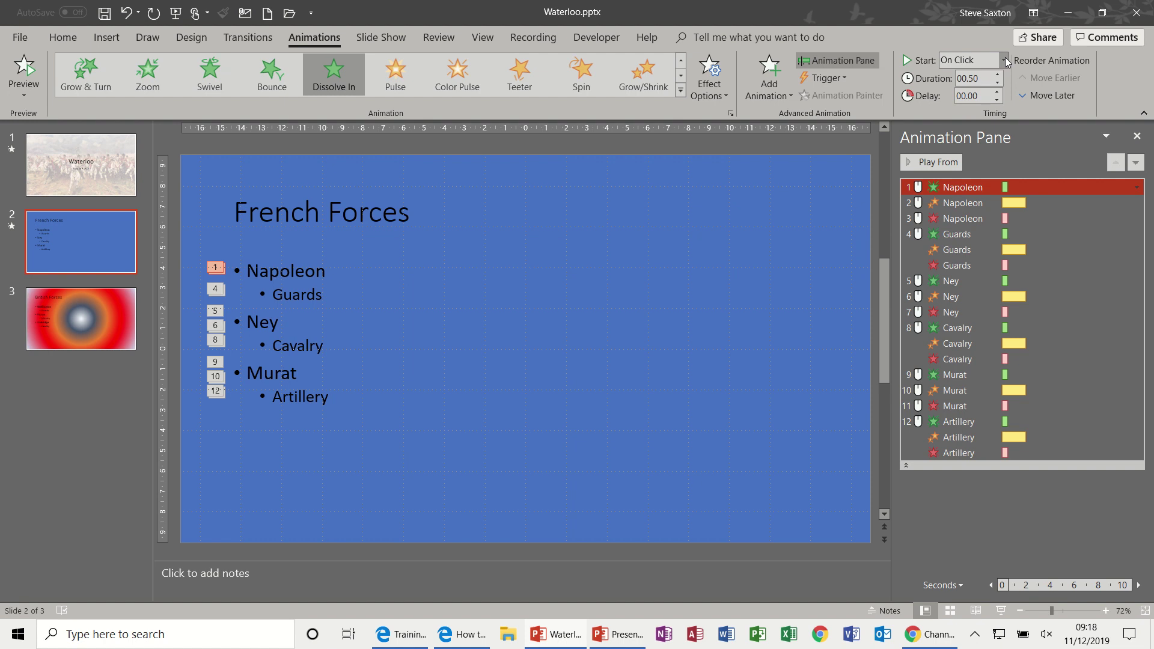
{"action": "left_click", "coordinate": [1004, 60]}
{"action": "left_click", "coordinate": [1005, 58]}
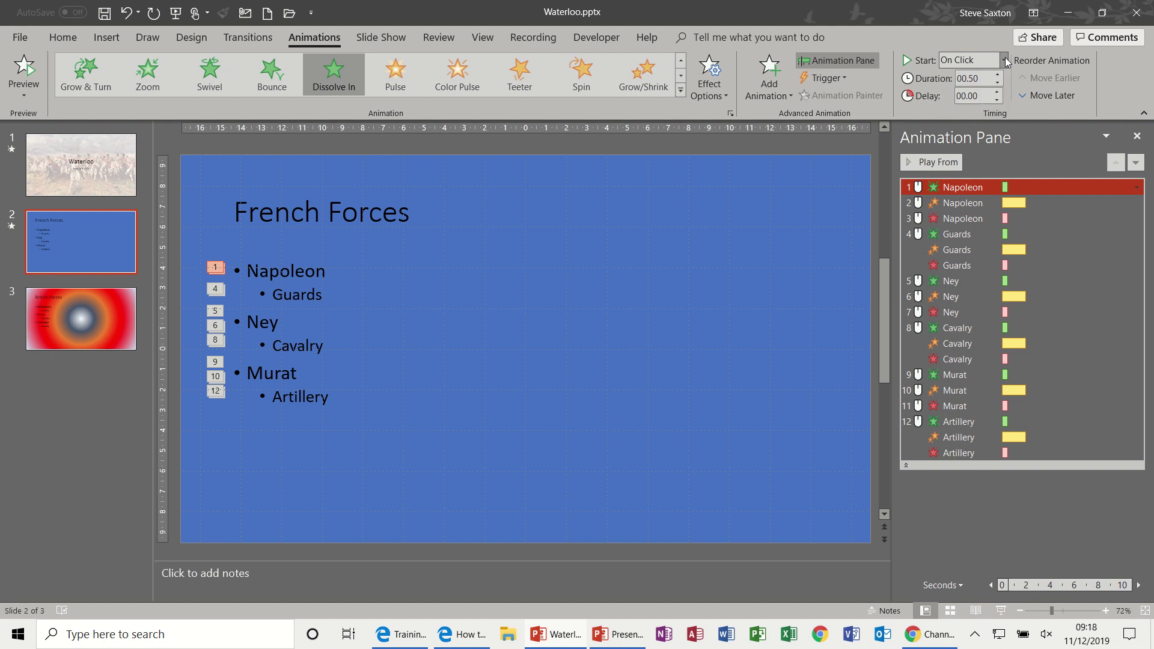
Lengthen Napoleon's Dissolve Out exit to 01.50 seconds, keeping it On Click.
{"action": "left_click", "coordinate": [970, 220]}
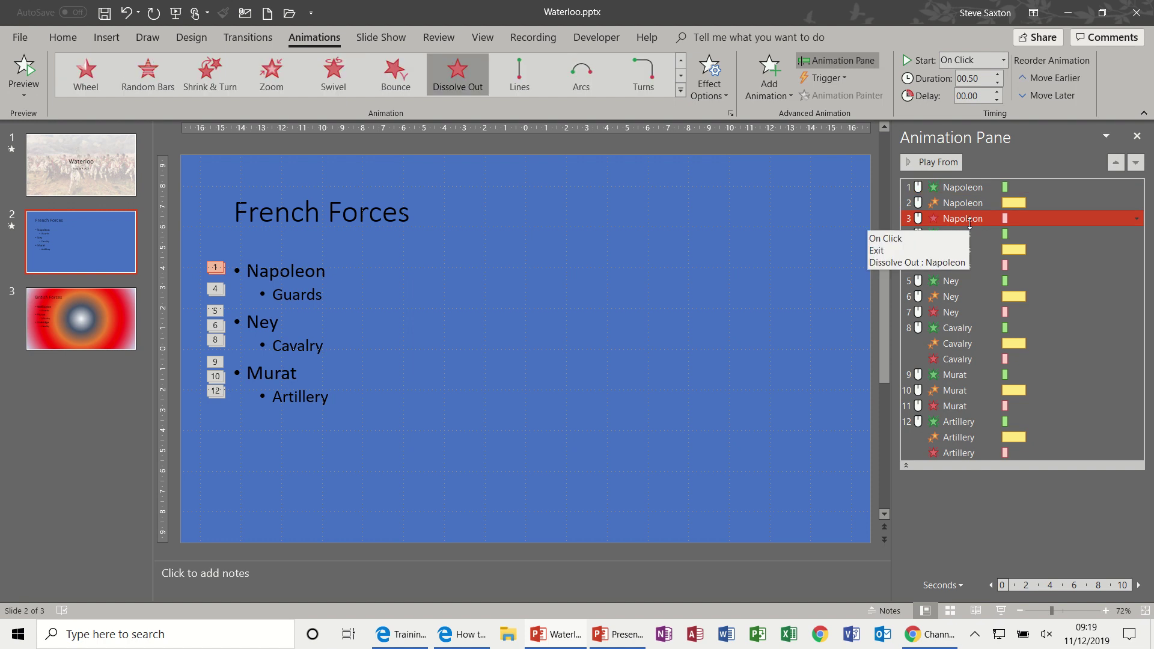
{"action": "left_click", "coordinate": [997, 74]}
{"action": "left_click", "coordinate": [997, 73]}
{"action": "left_click", "coordinate": [997, 74]}
{"action": "left_click", "coordinate": [997, 74]}
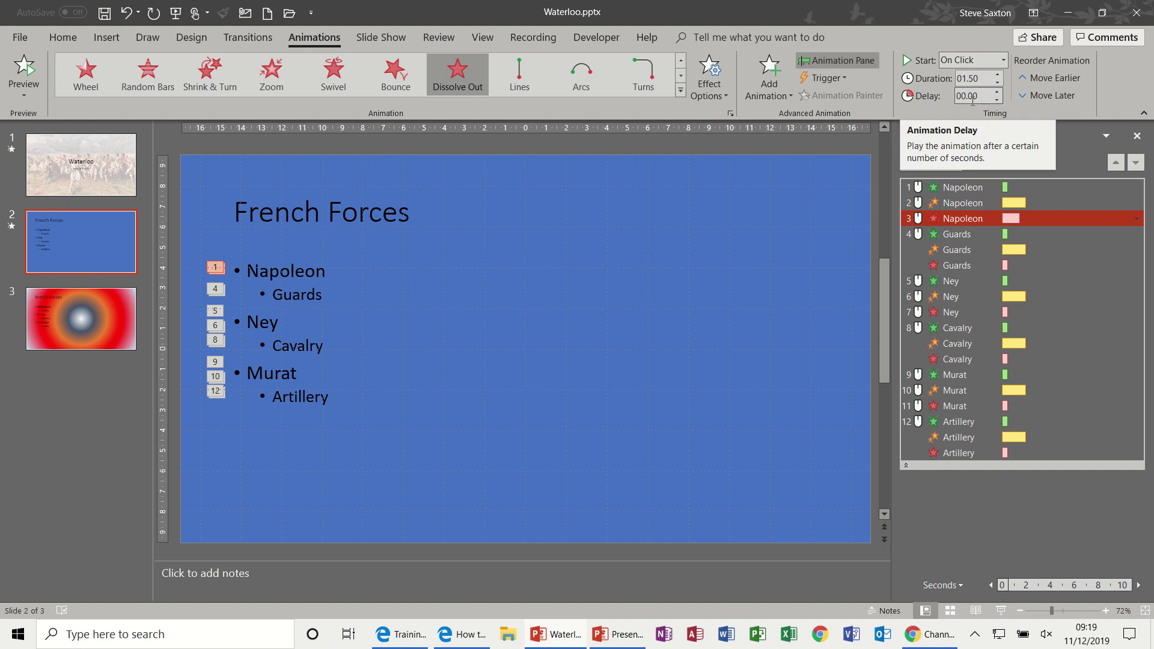
{"action": "left_click", "coordinate": [1004, 61]}
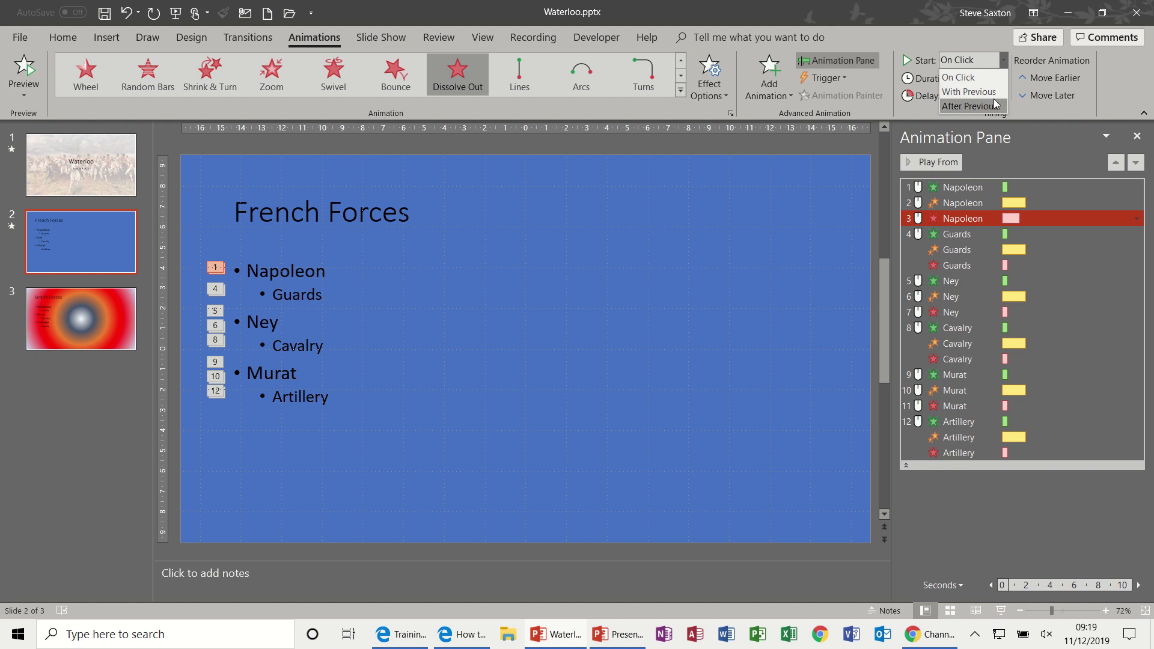
{"action": "left_click", "coordinate": [1021, 112]}
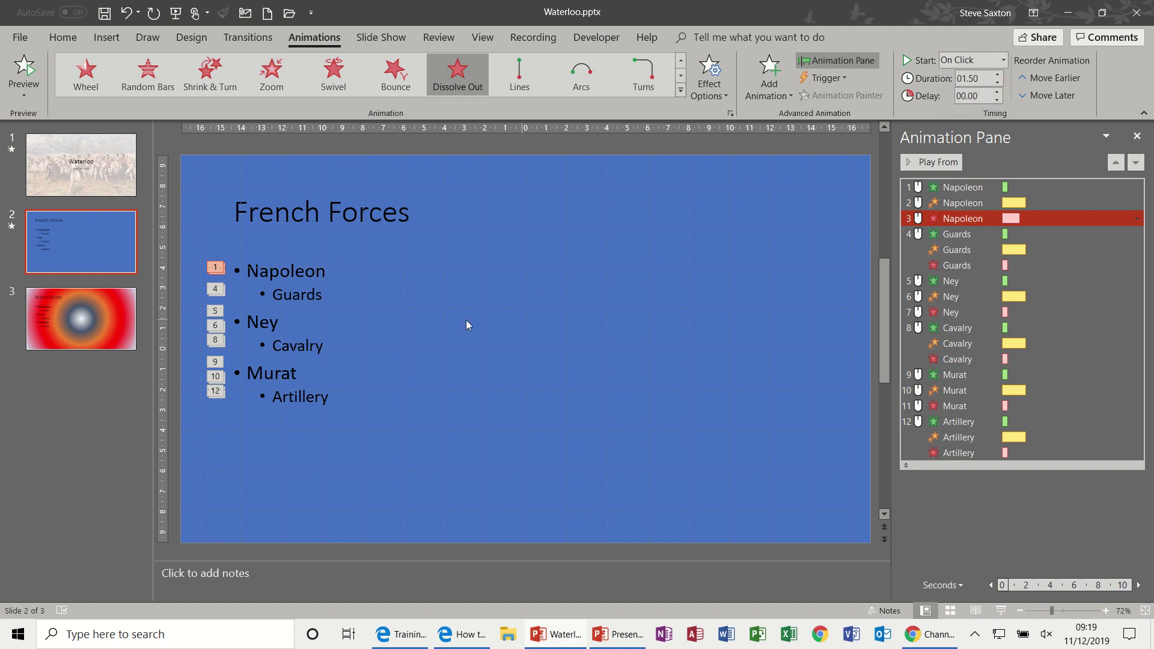
Insert a new slide 4 after British Forces and give it the Blank layout.
{"action": "left_click", "coordinate": [120, 320]}
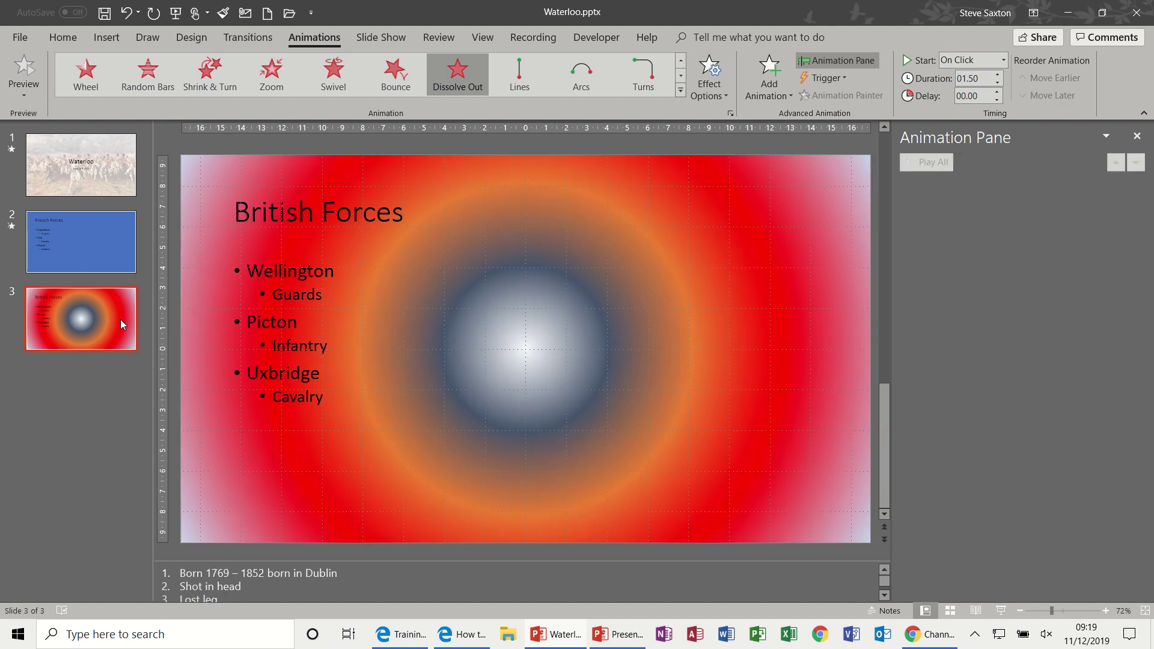
{"action": "key", "text": "ctrl+m"}
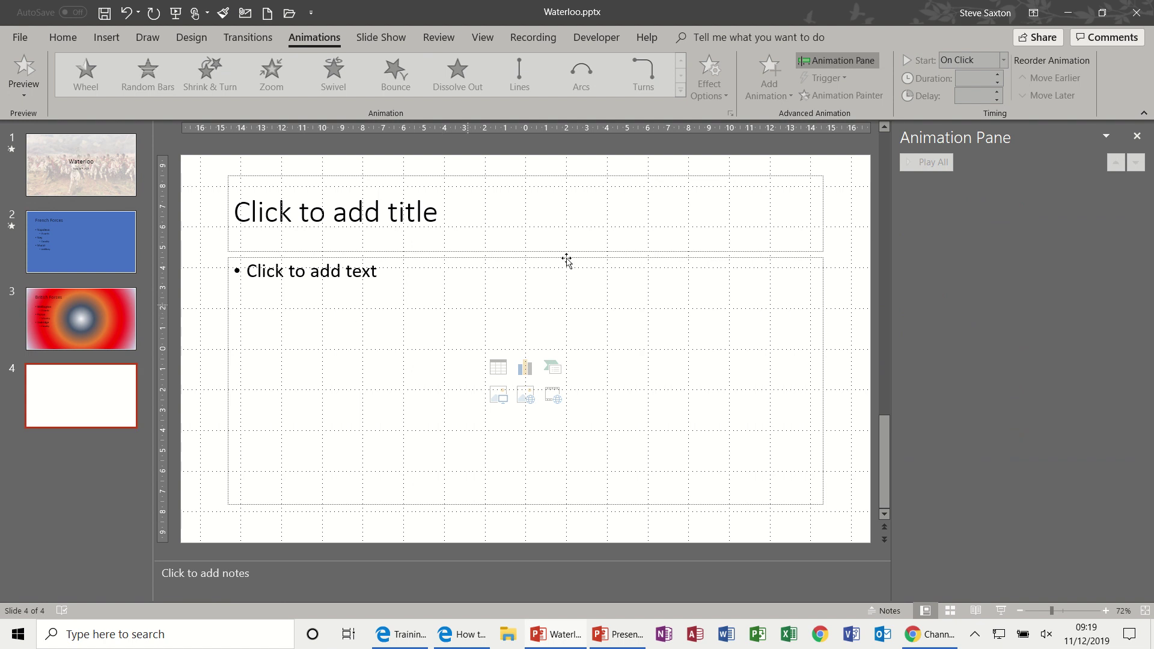
{"action": "left_click", "coordinate": [63, 38]}
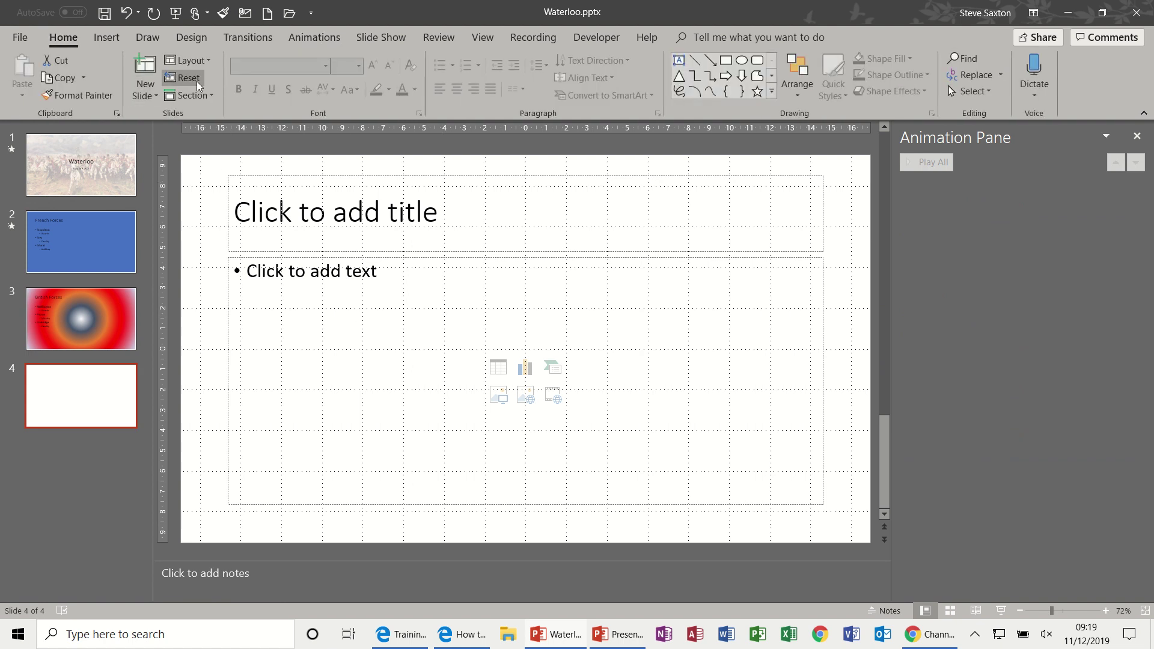
{"action": "left_click", "coordinate": [190, 60]}
{"action": "left_click", "coordinate": [209, 263]}
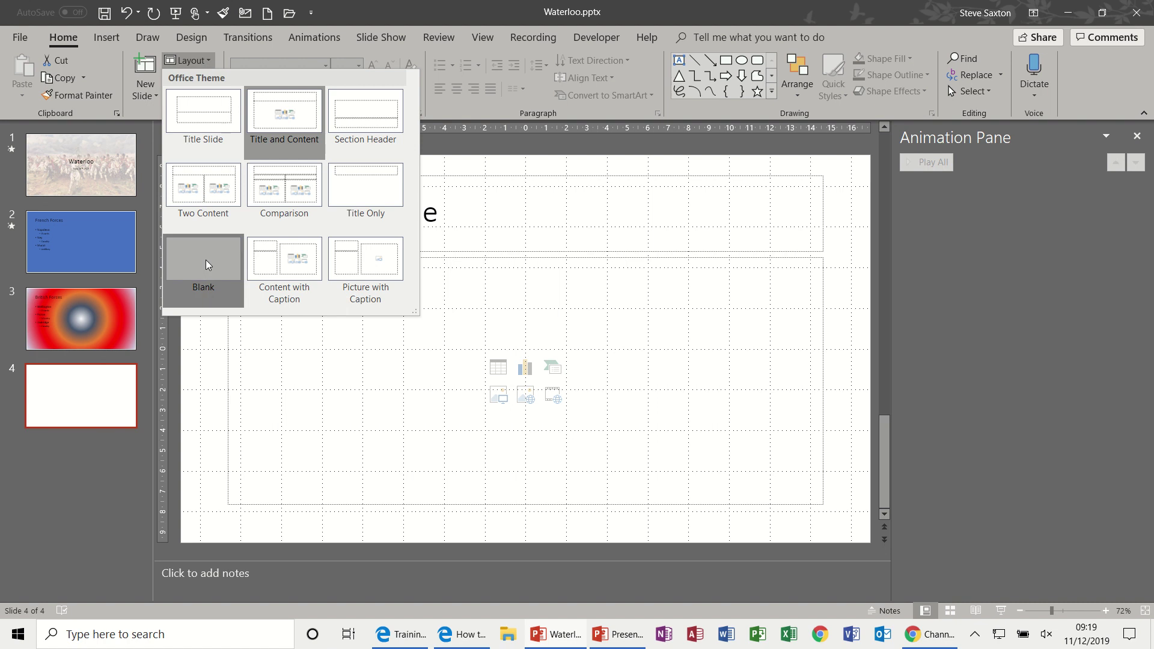
Insert dragoon.jpg from Examples > PHOTOS > PHOTOS Waterloo onto slide 4.
{"action": "left_click", "coordinate": [103, 40]}
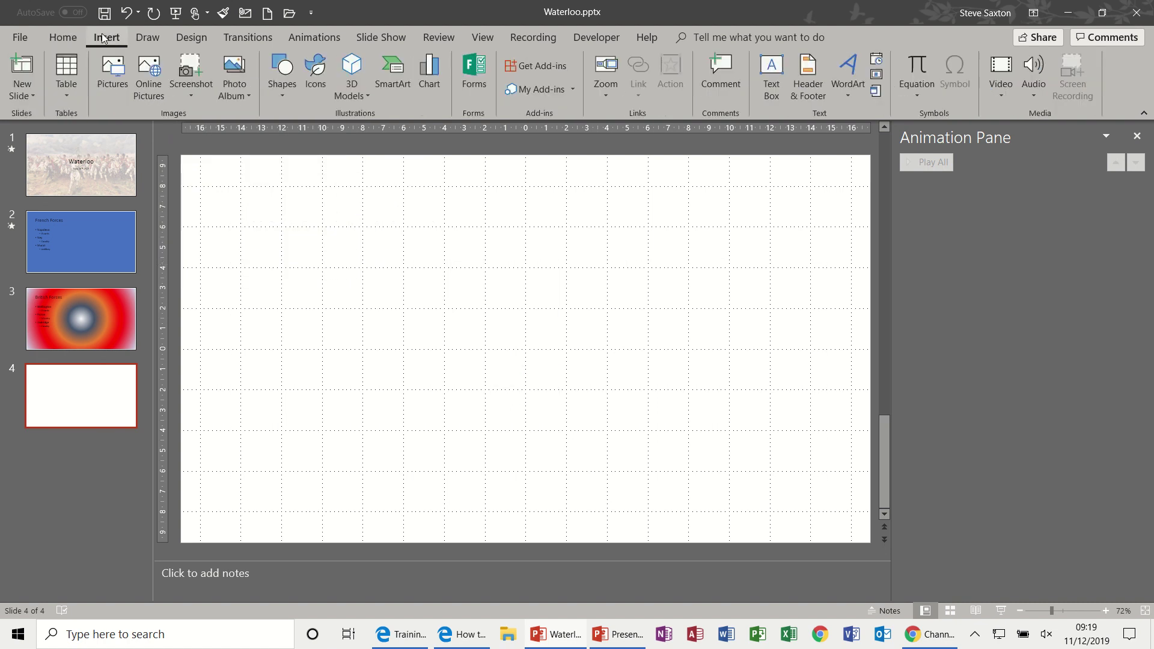
{"action": "left_click", "coordinate": [121, 83]}
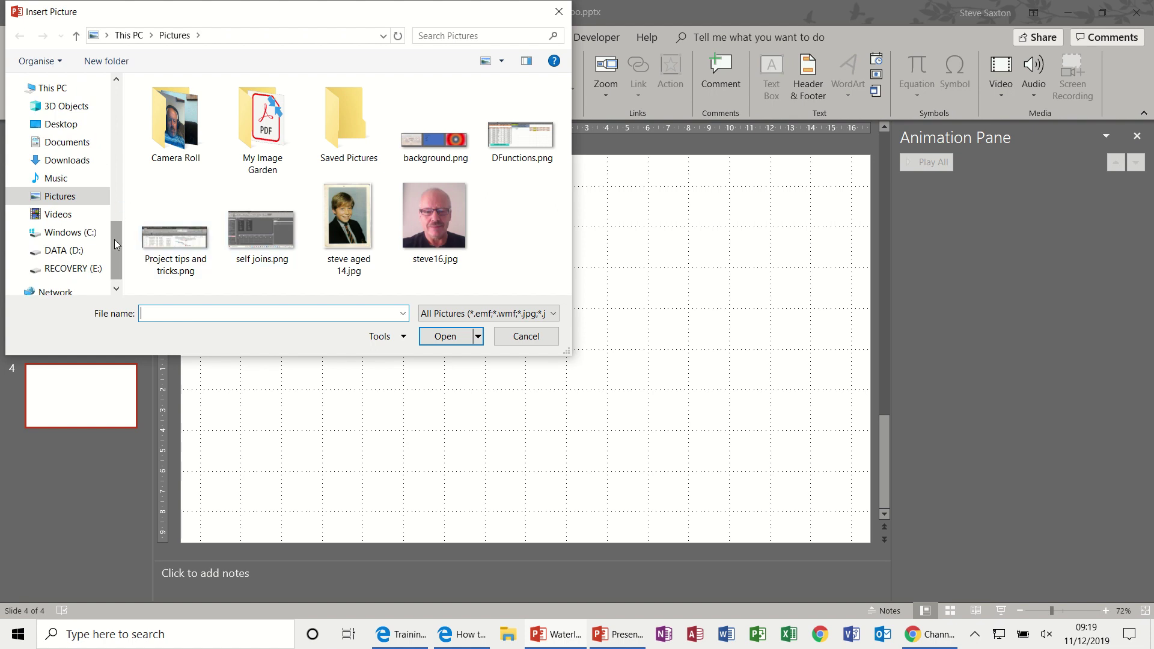
{"action": "left_click_drag", "start_coordinate": [114, 239], "coordinate": [115, 168]}
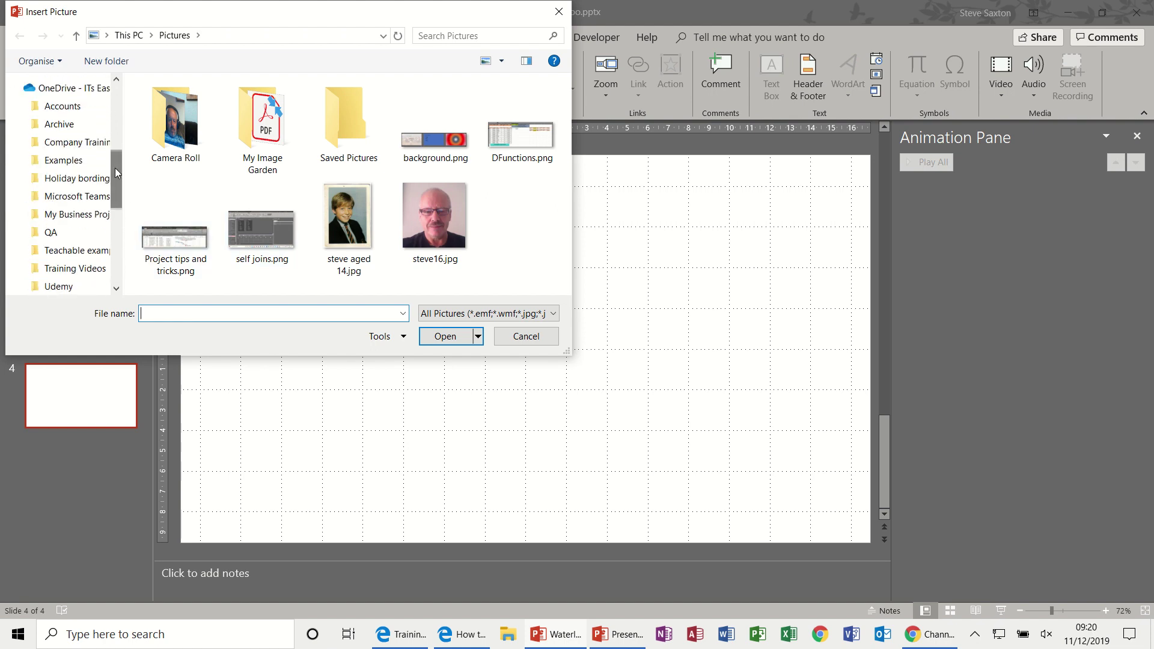
{"action": "left_click", "coordinate": [83, 163]}
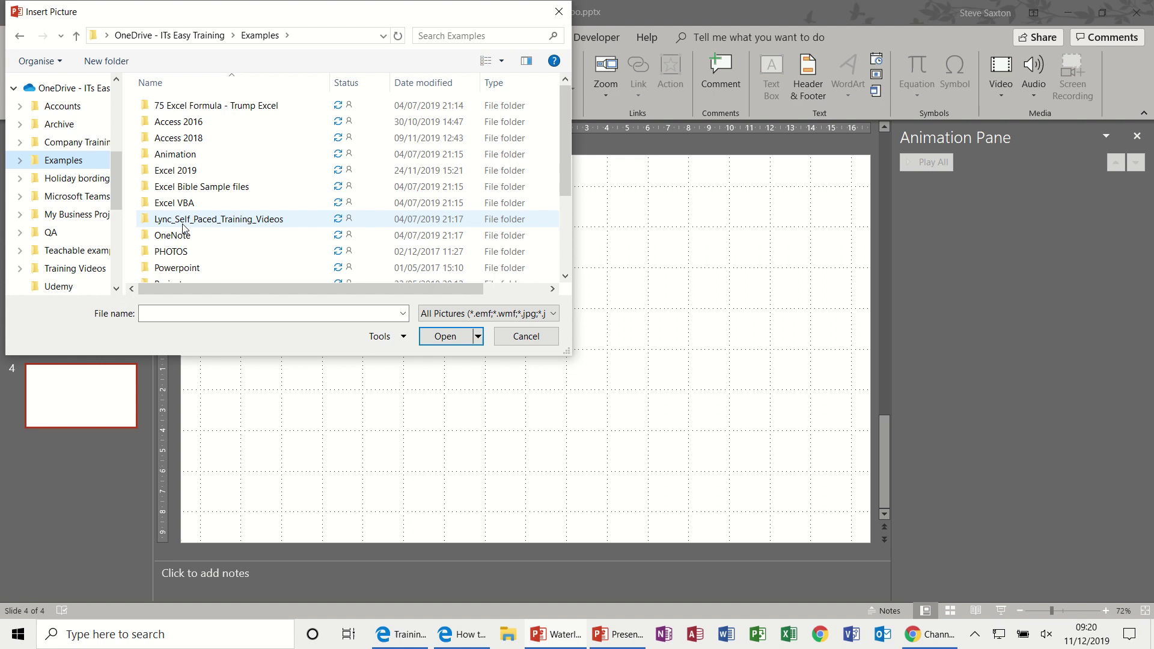
{"action": "double_click", "coordinate": [178, 253]}
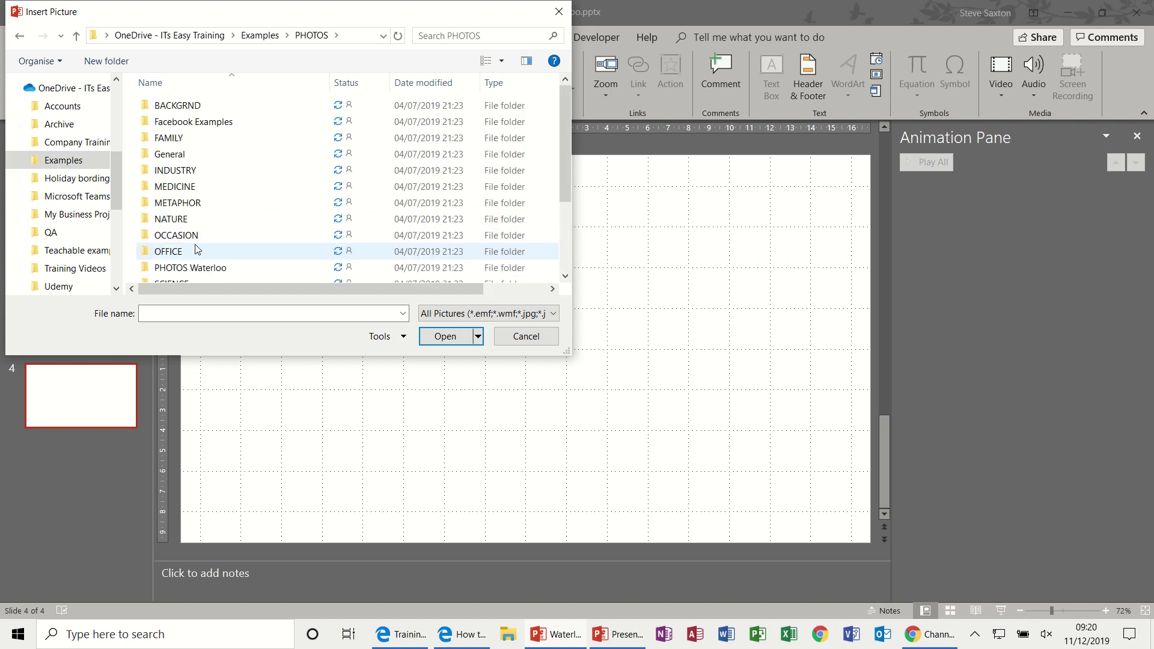
{"action": "double_click", "coordinate": [195, 267]}
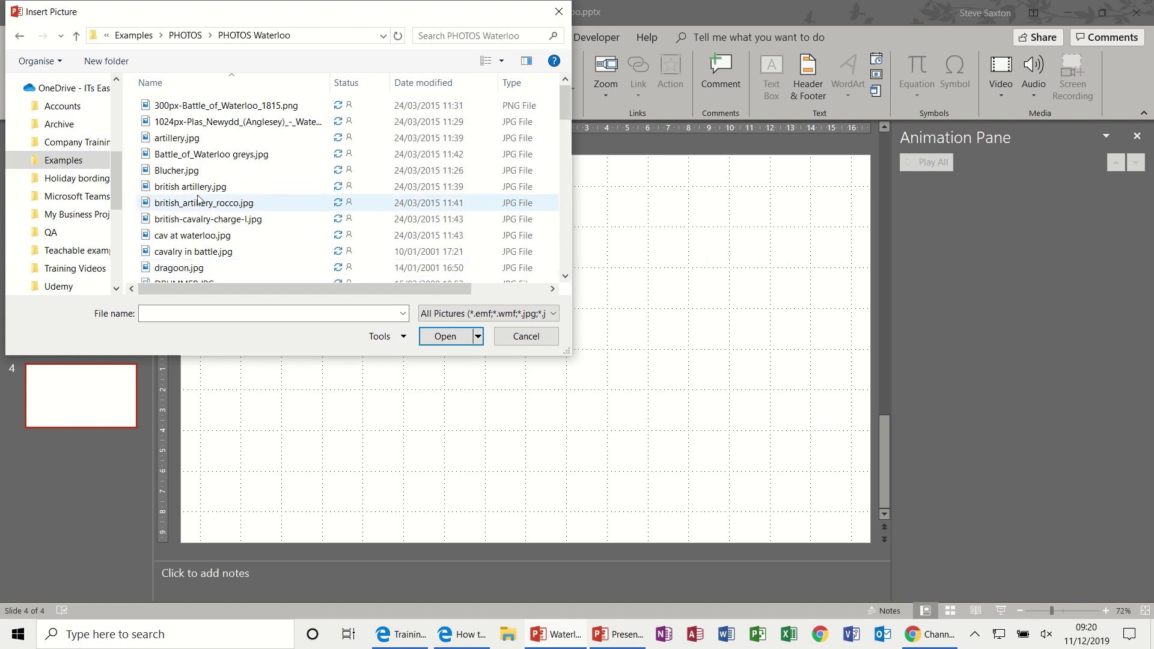
{"action": "left_click", "coordinate": [194, 269]}
{"action": "double_click", "coordinate": [194, 268]}
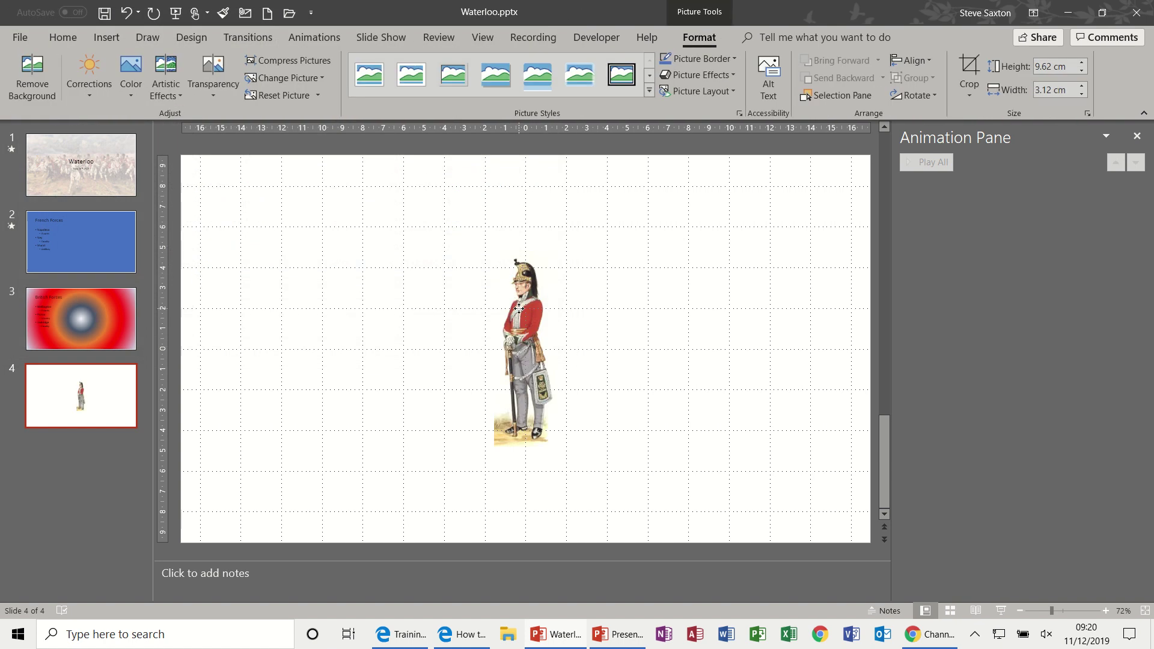
Shrink the dragoon picture into the top-right corner and give it a 00.50-second Dissolve In entrance.
{"action": "left_click_drag", "start_coordinate": [554, 253], "coordinate": [823, 195]}
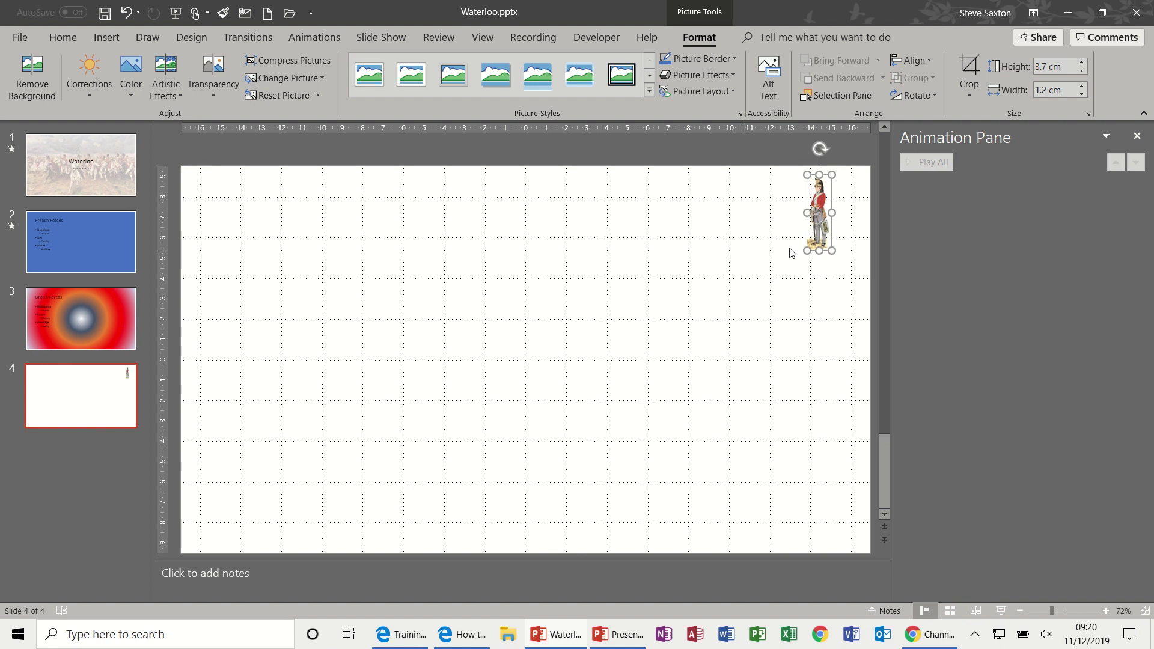
{"action": "left_click", "coordinate": [301, 40]}
{"action": "left_click", "coordinate": [770, 75]}
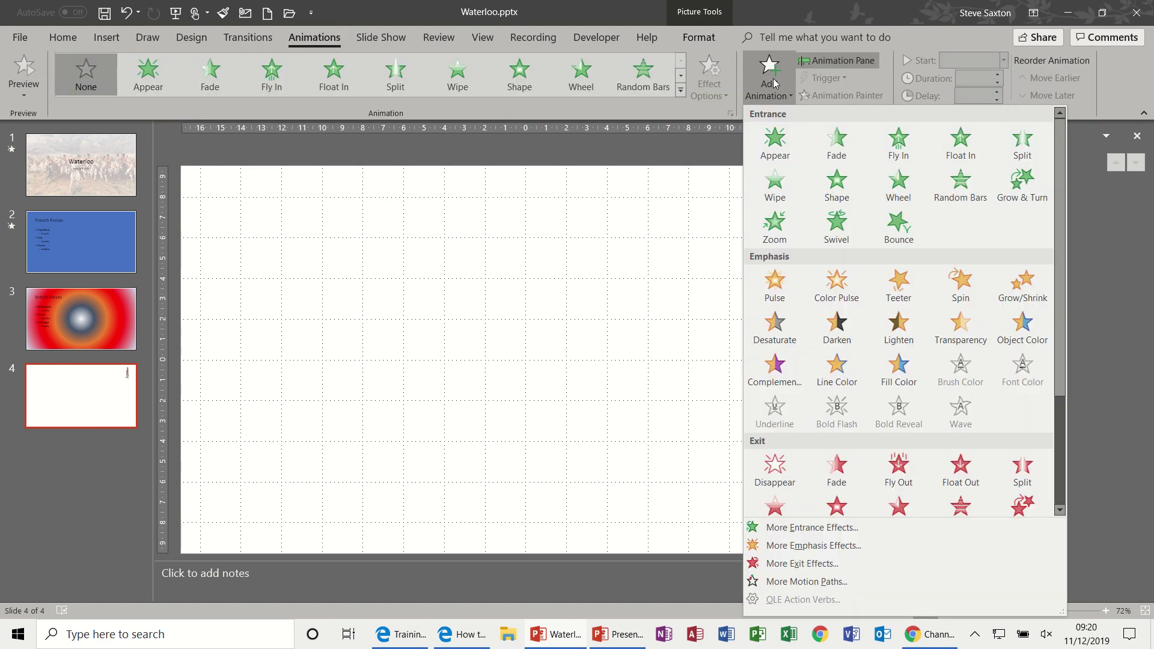
{"action": "left_click", "coordinate": [795, 534]}
{"action": "left_click", "coordinate": [532, 240]}
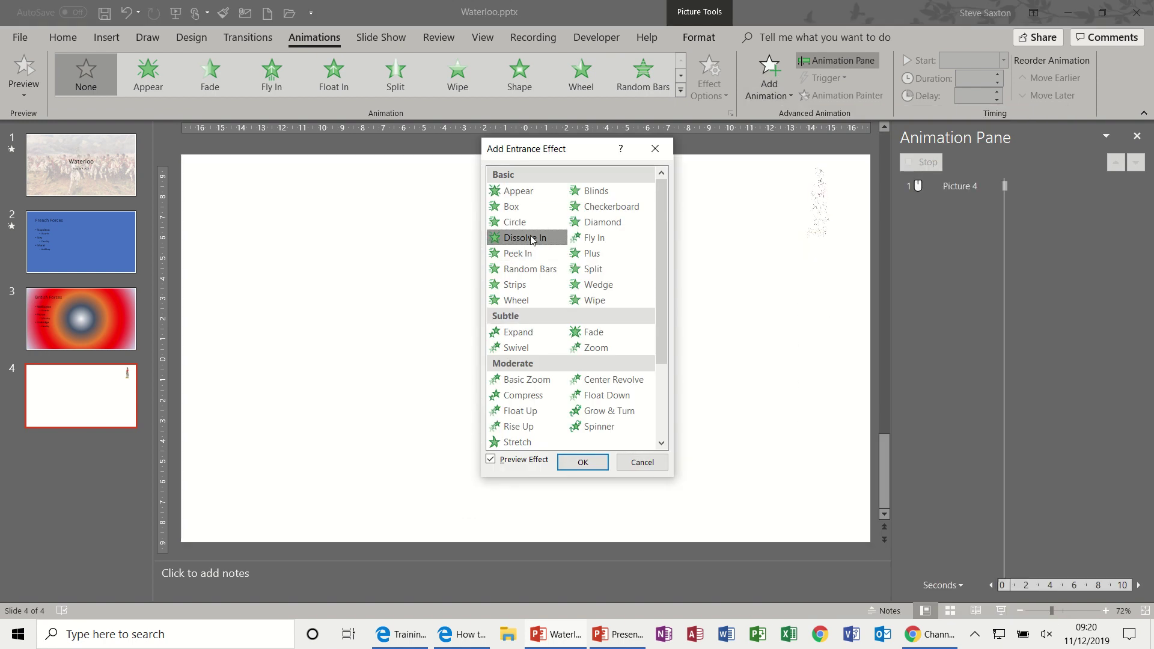
{"action": "left_click", "coordinate": [586, 463]}
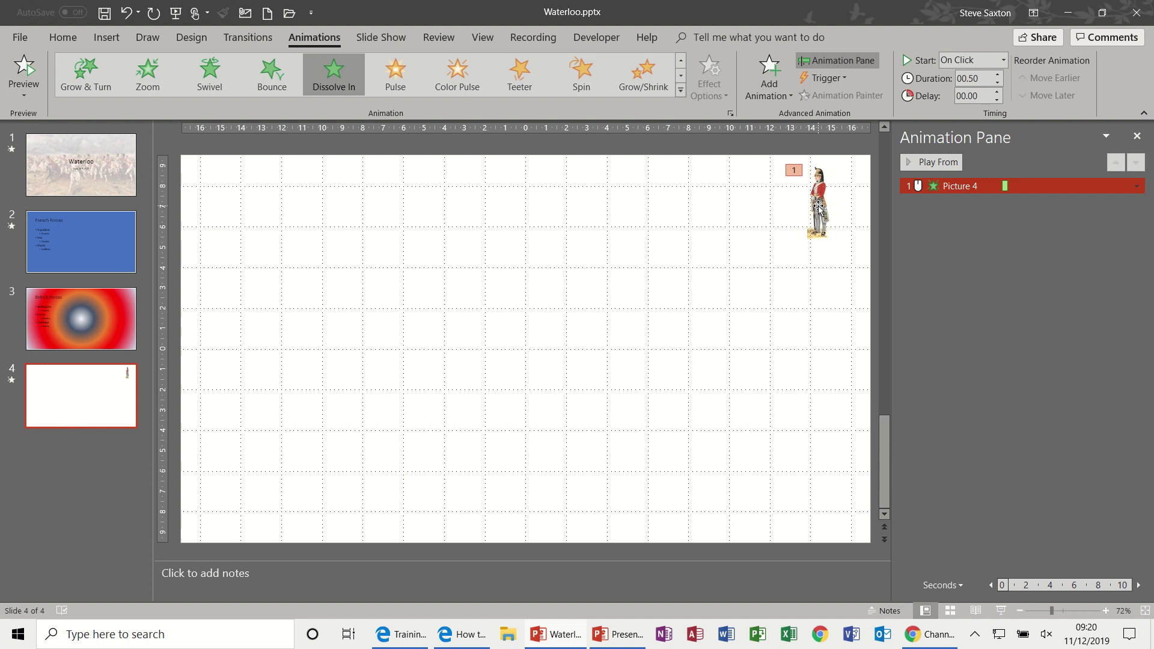
{"action": "left_click", "coordinate": [778, 95]}
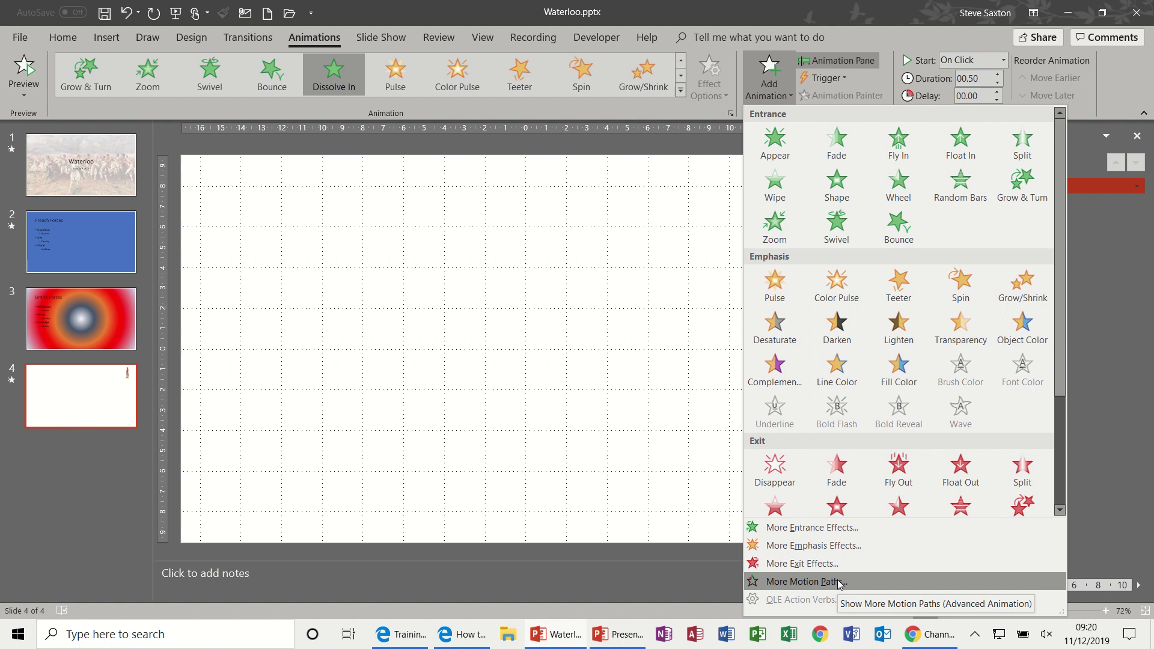
Draw a freehand Custom Path leftward from the soldier, preview the show, then add blank slide 5.
{"action": "left_click_drag", "start_coordinate": [1059, 365], "coordinate": [1062, 484]}
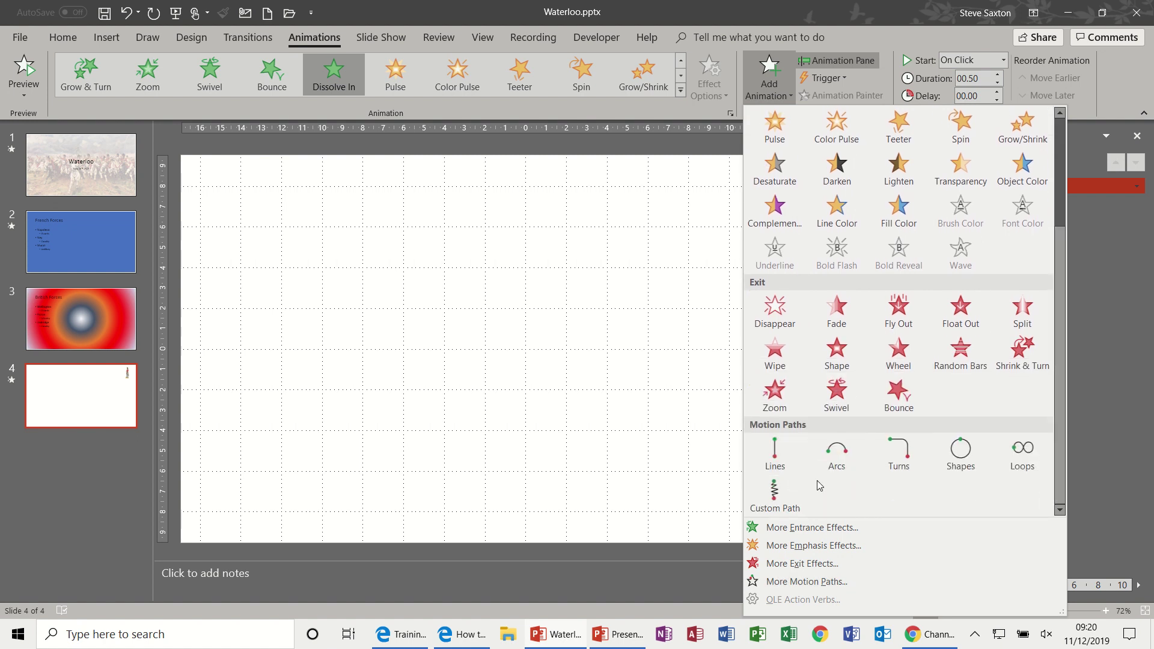
{"action": "left_click", "coordinate": [780, 494]}
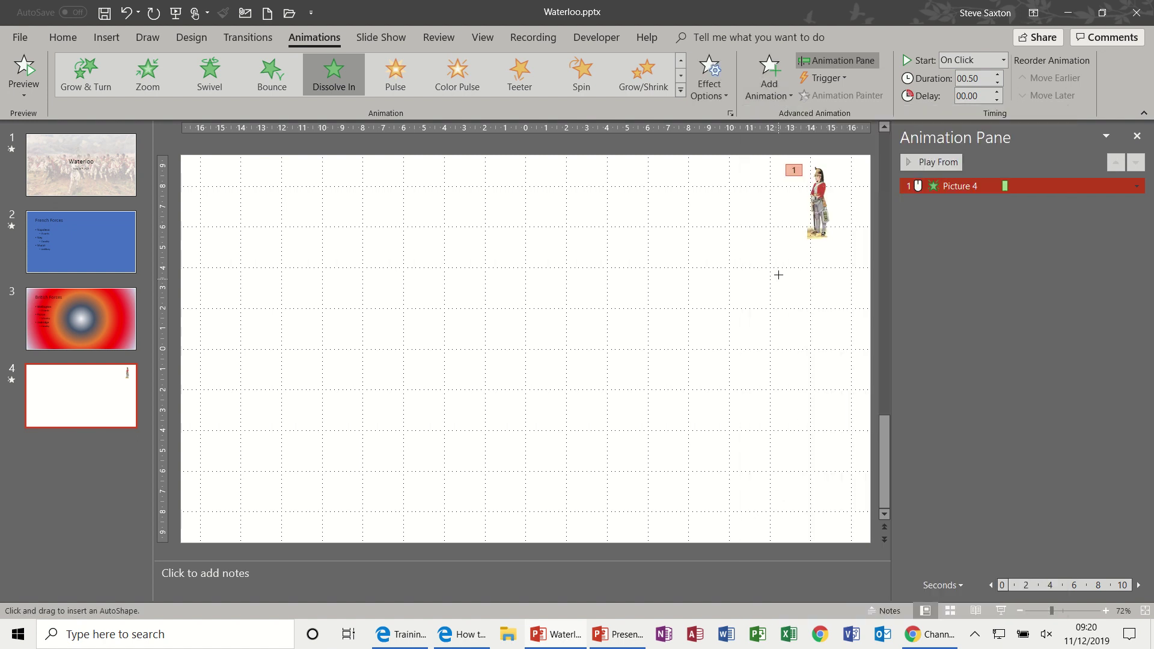
{"action": "mouse_move", "coordinate": [795, 217]}
{"action": "left_mouse_down"}
{"action": "mouse_move", "coordinate": [752, 211]}
{"action": "mouse_move", "coordinate": [685, 243]}
{"action": "mouse_move", "coordinate": [636, 234]}
{"action": "mouse_move", "coordinate": [521, 271]}
{"action": "mouse_move", "coordinate": [500, 260]}
{"action": "mouse_move", "coordinate": [343, 381]}
{"action": "mouse_move", "coordinate": [304, 363]}
{"action": "mouse_move", "coordinate": [175, 464]}
{"action": "left_mouse_up"}
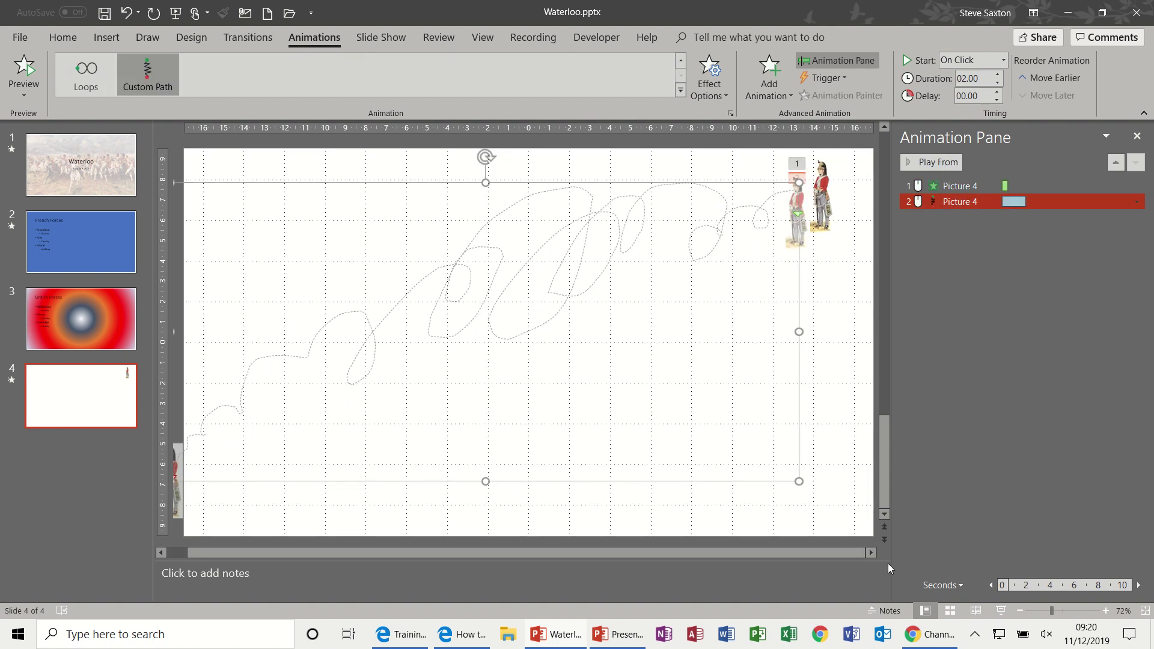
{"action": "left_click", "coordinate": [1001, 611]}
{"action": "key", "text": "ctrl+m"}
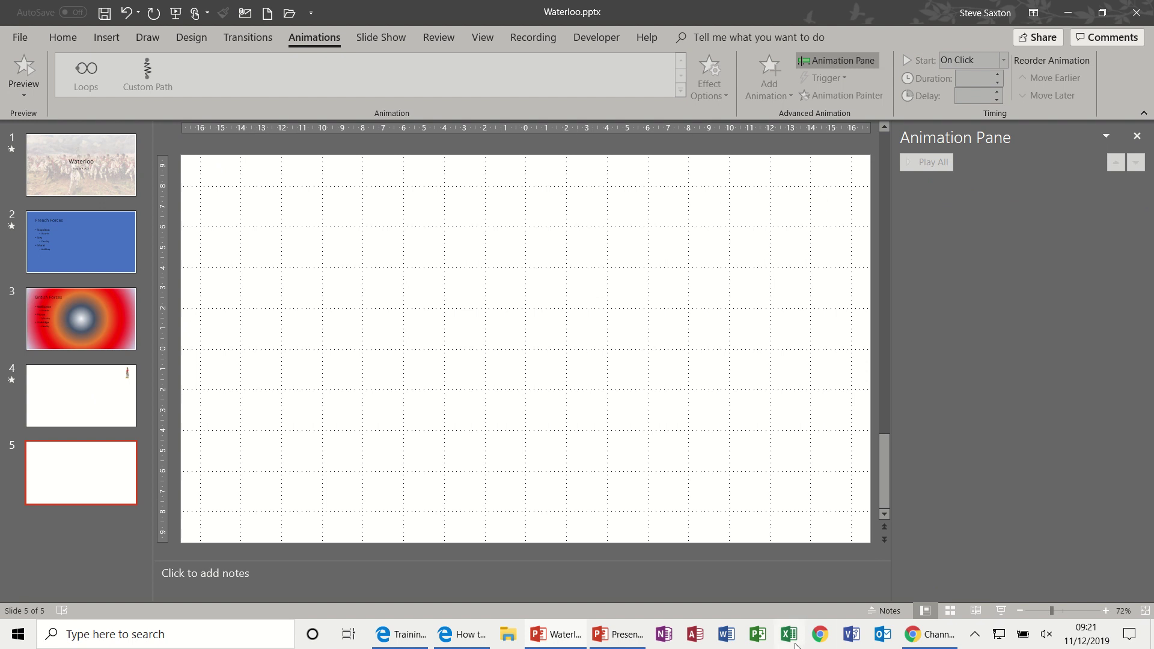
Open Charting 2019.xlsx from Excel's recent files and copy the casualties table A2:F6.
{"action": "left_click", "coordinate": [792, 637]}
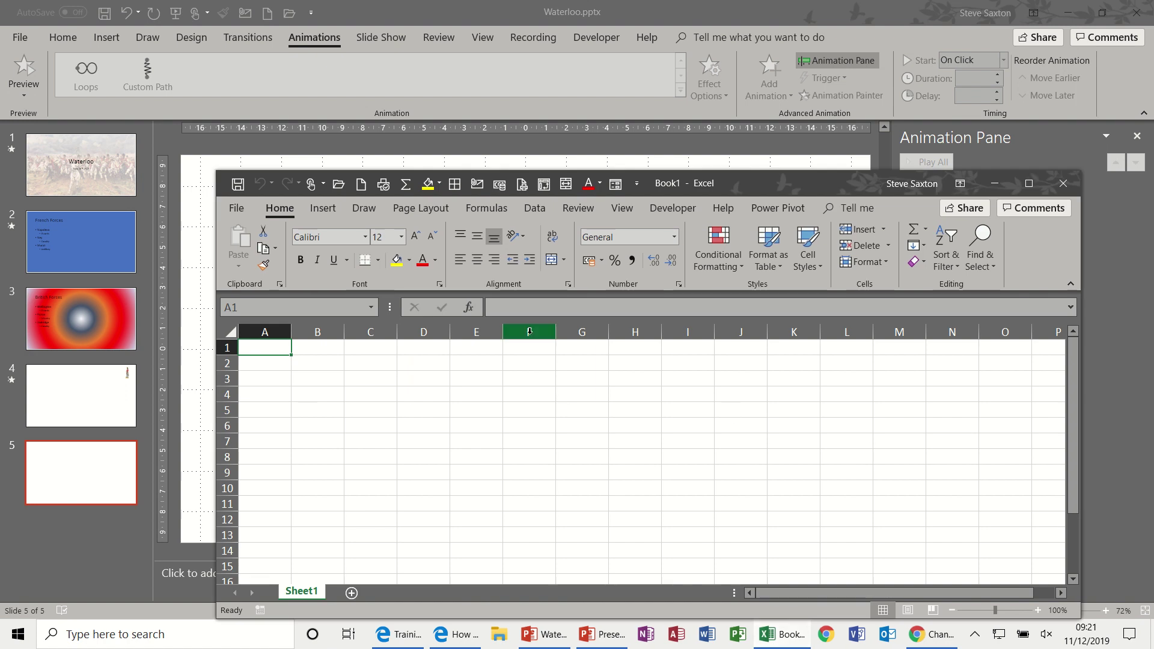
{"action": "left_click", "coordinate": [236, 208]}
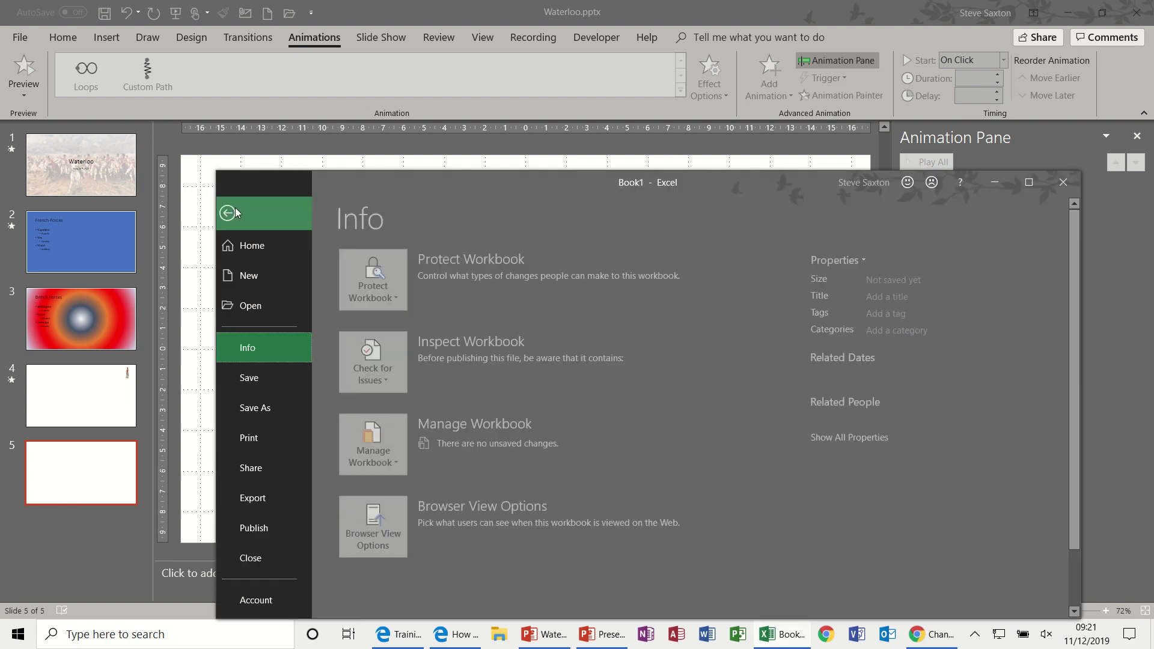
{"action": "left_click", "coordinate": [268, 305]}
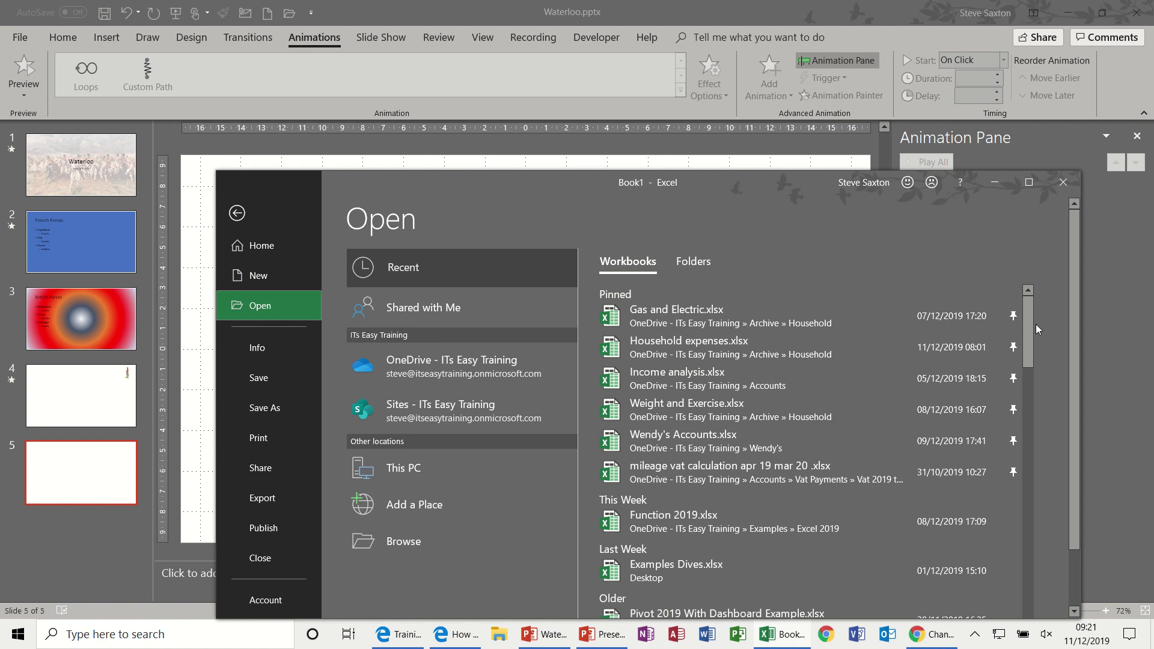
{"action": "left_click_drag", "start_coordinate": [1030, 323], "coordinate": [1032, 384]}
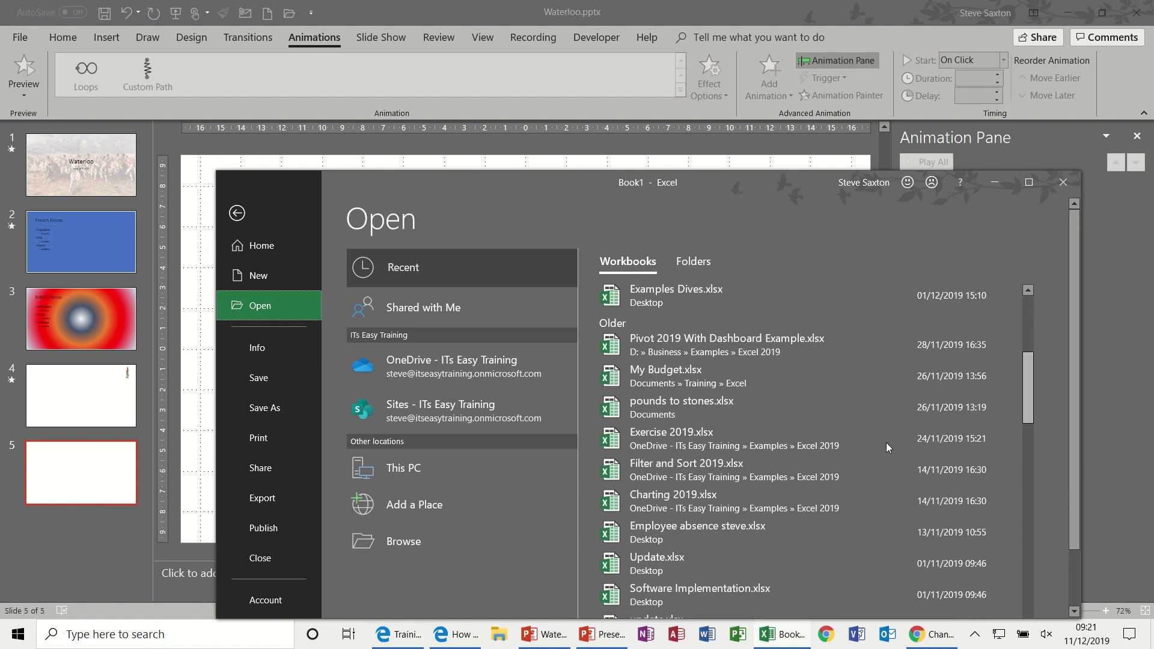
{"action": "left_click", "coordinate": [691, 496]}
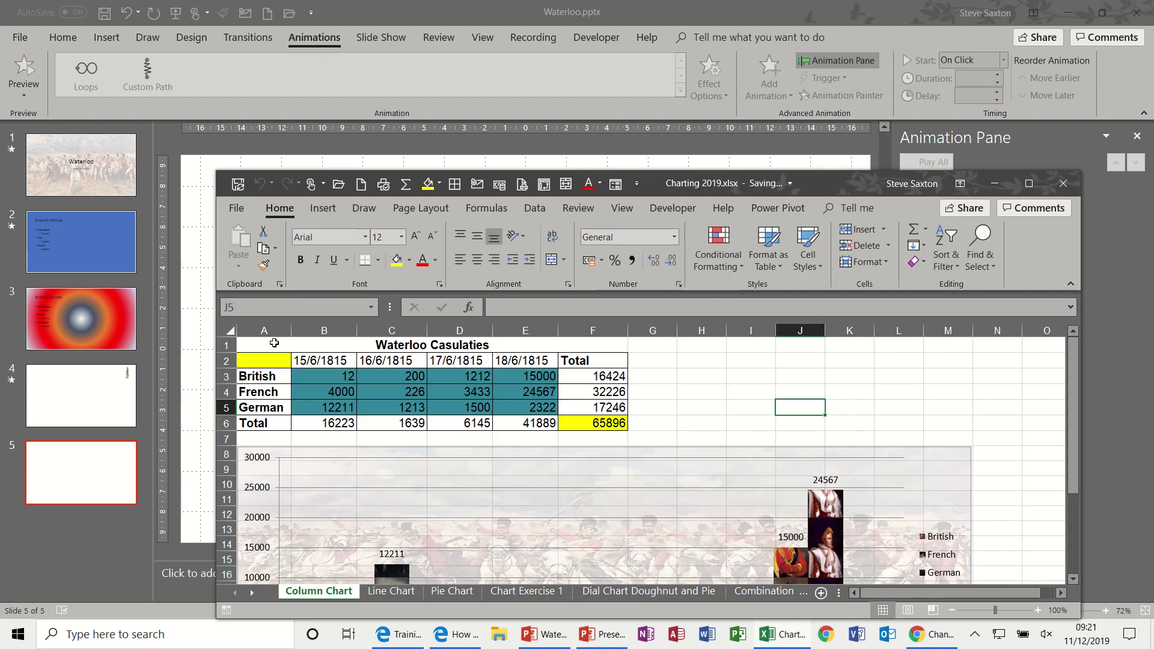
{"action": "left_click_drag", "start_coordinate": [264, 363], "coordinate": [582, 420]}
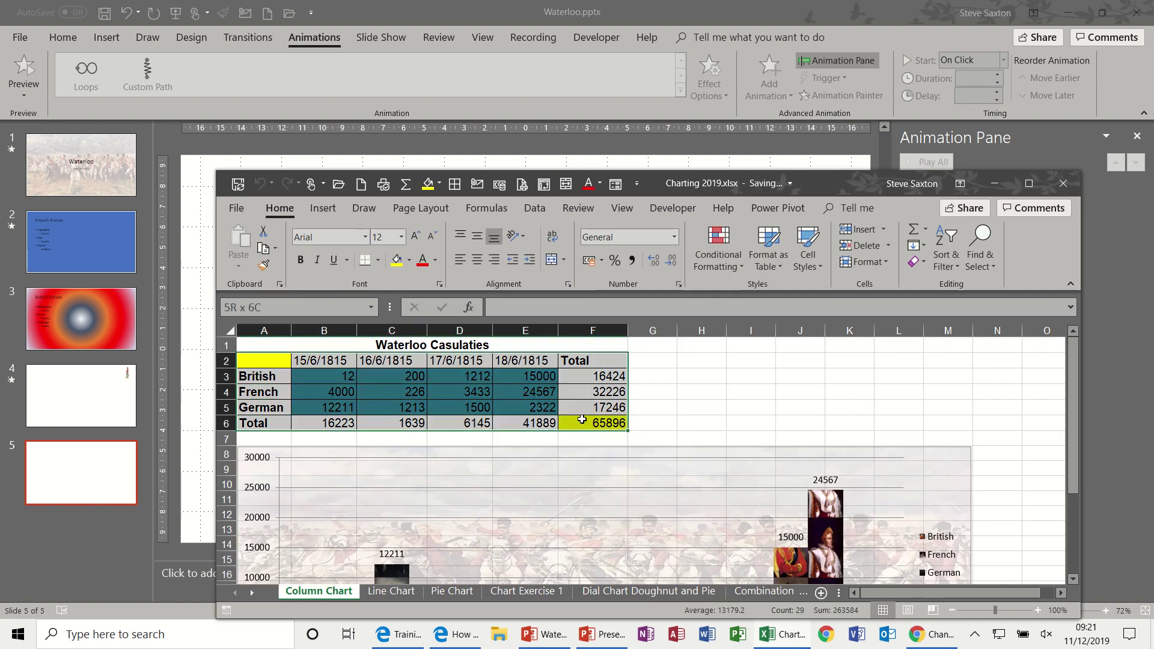
{"action": "key", "text": "ctrl+c"}
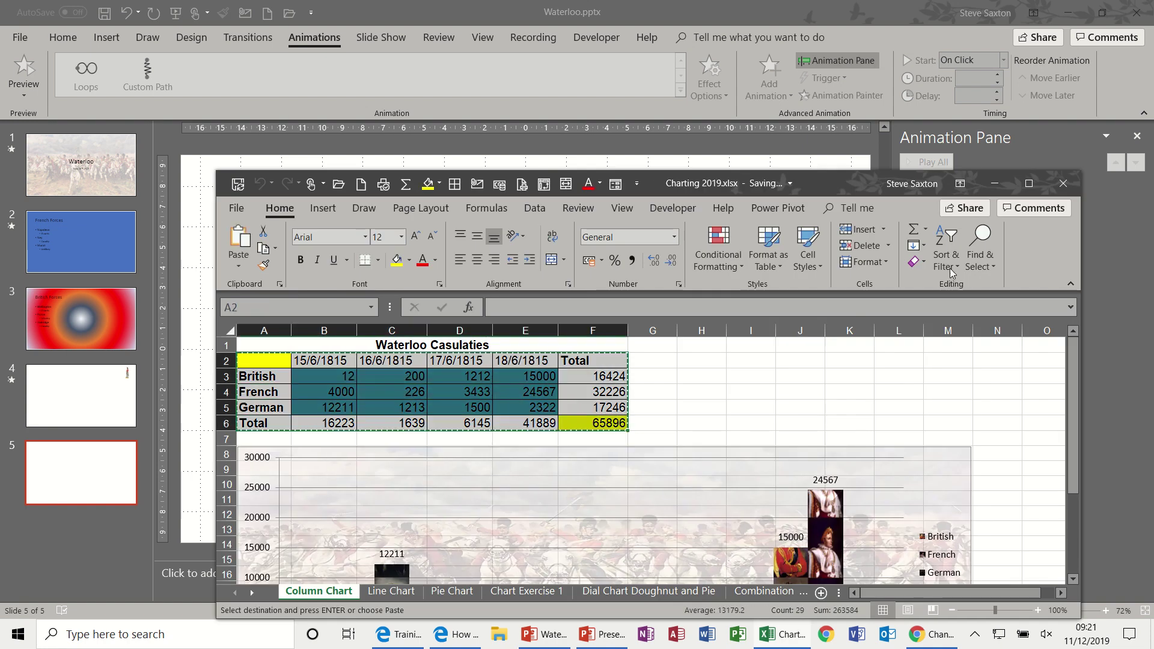
Paste the Excel casualties table onto slide 5 and shift it up and to the left.
{"action": "left_click", "coordinate": [996, 184]}
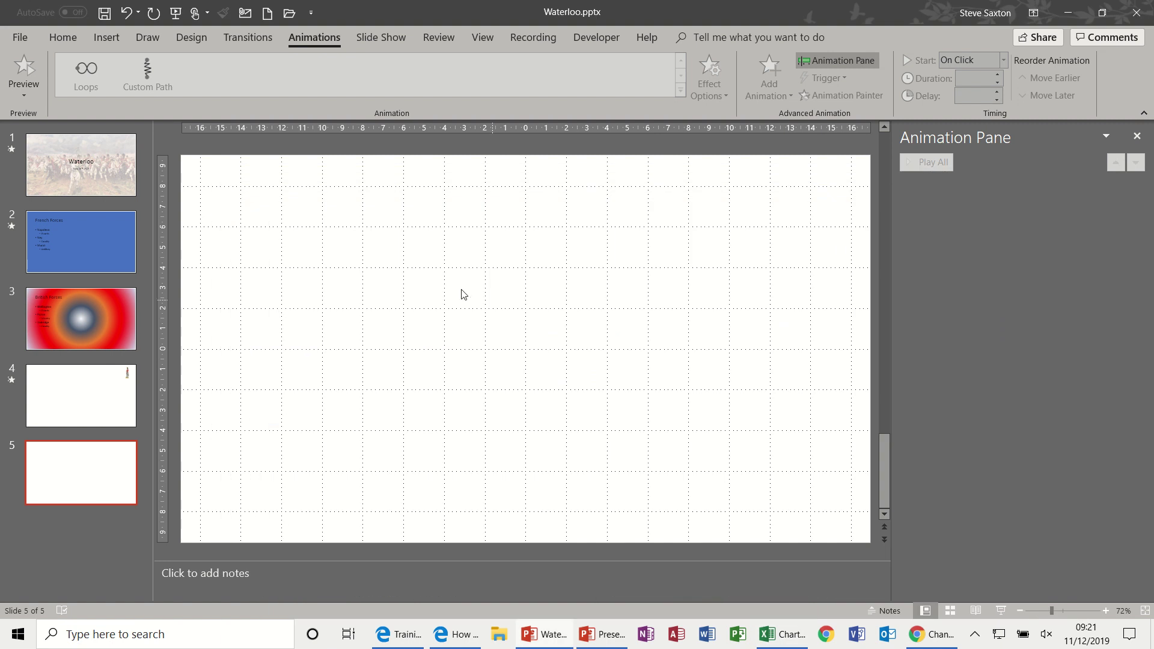
{"action": "key", "text": "ctrl+v"}
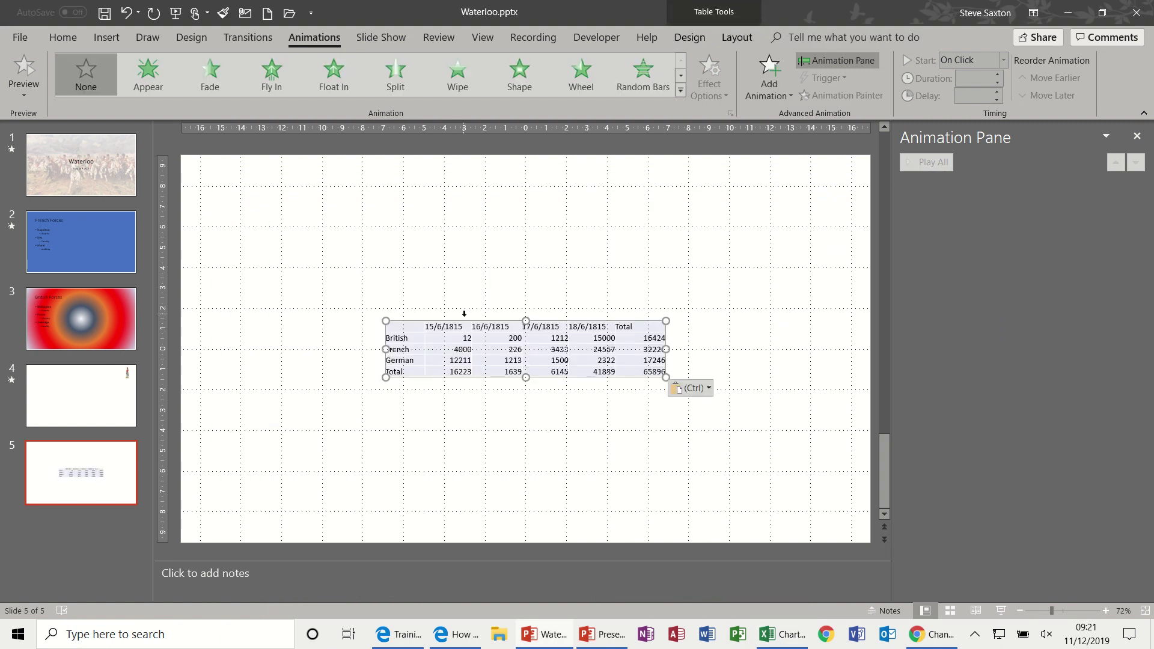
{"action": "left_click_drag", "start_coordinate": [466, 320], "coordinate": [417, 245]}
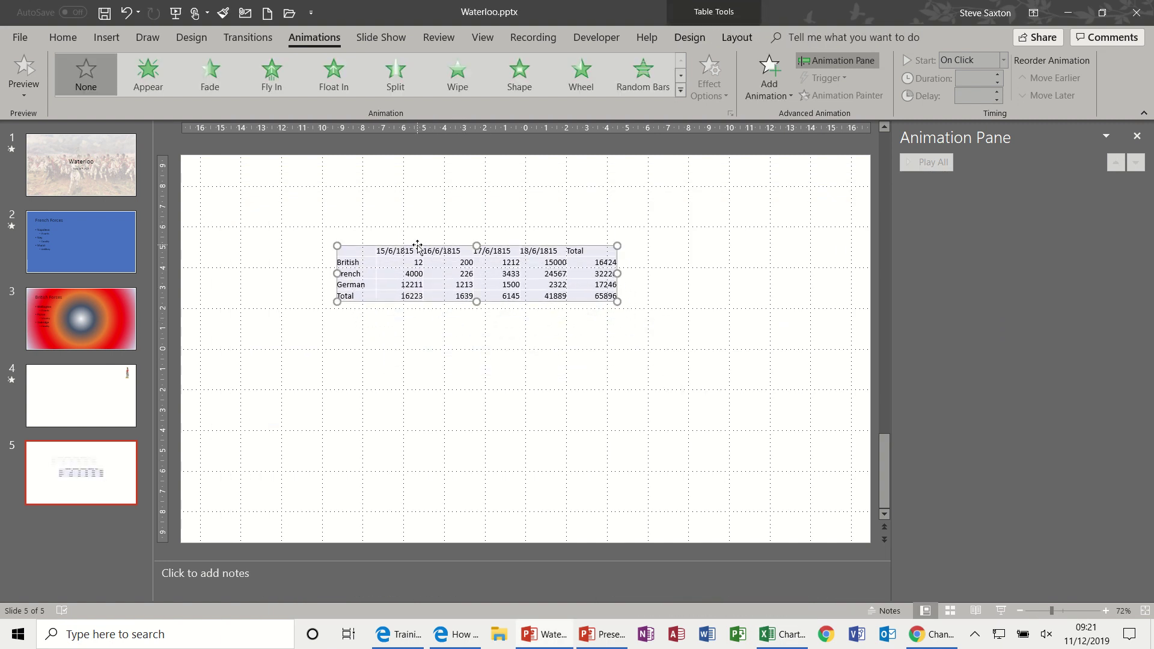
{"action": "left_click", "coordinate": [104, 37]}
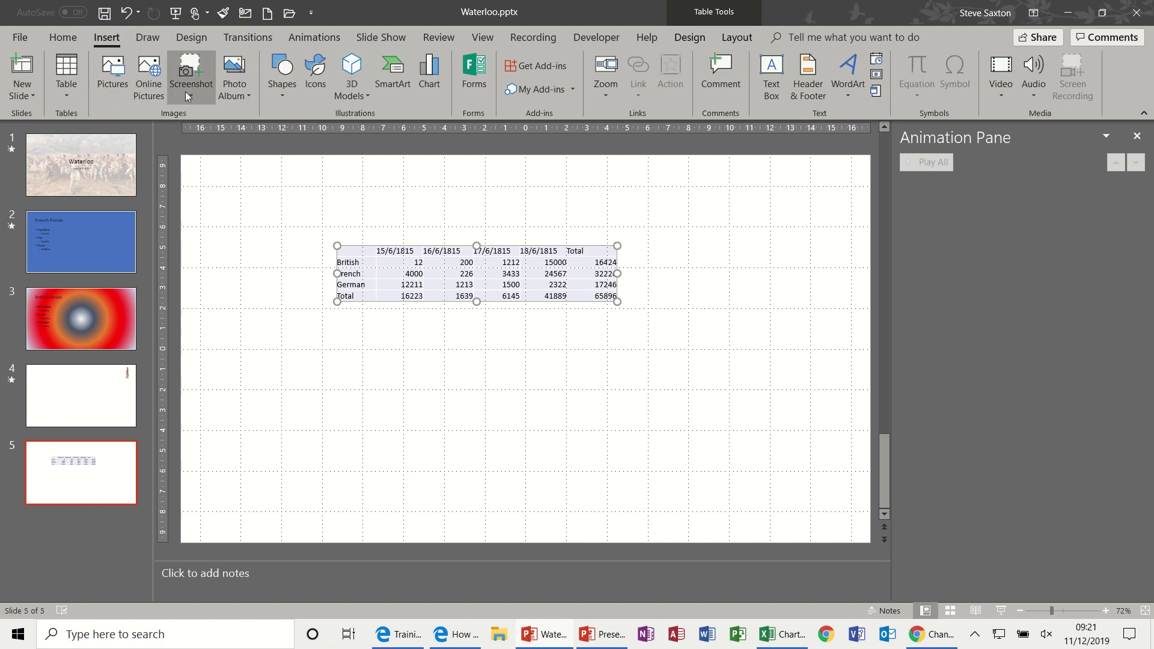
{"action": "left_click", "coordinate": [287, 96]}
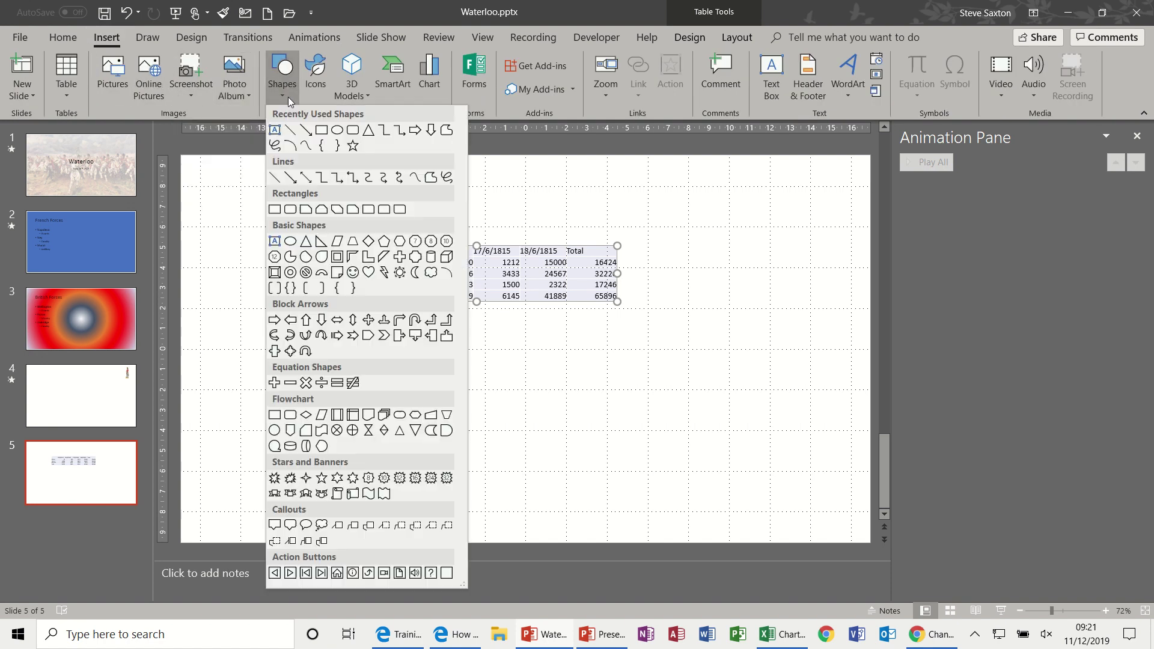
Draw a small oval with No Fill and a red outline.
{"action": "left_click", "coordinate": [338, 130]}
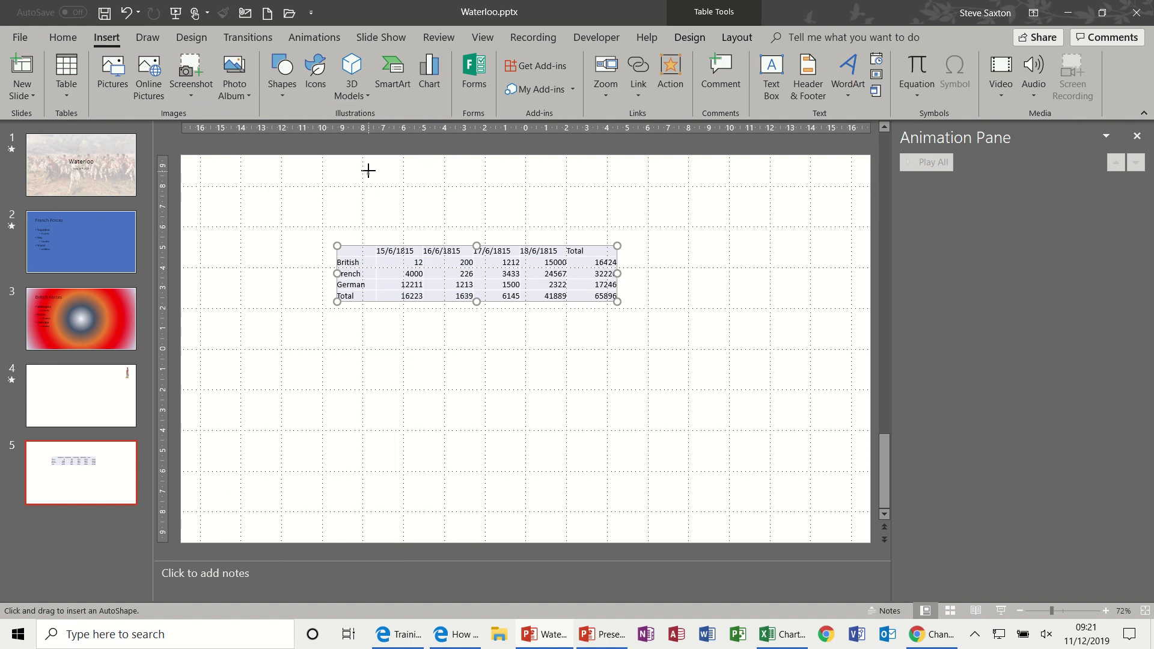
{"action": "left_click_drag", "start_coordinate": [368, 168], "coordinate": [334, 211]}
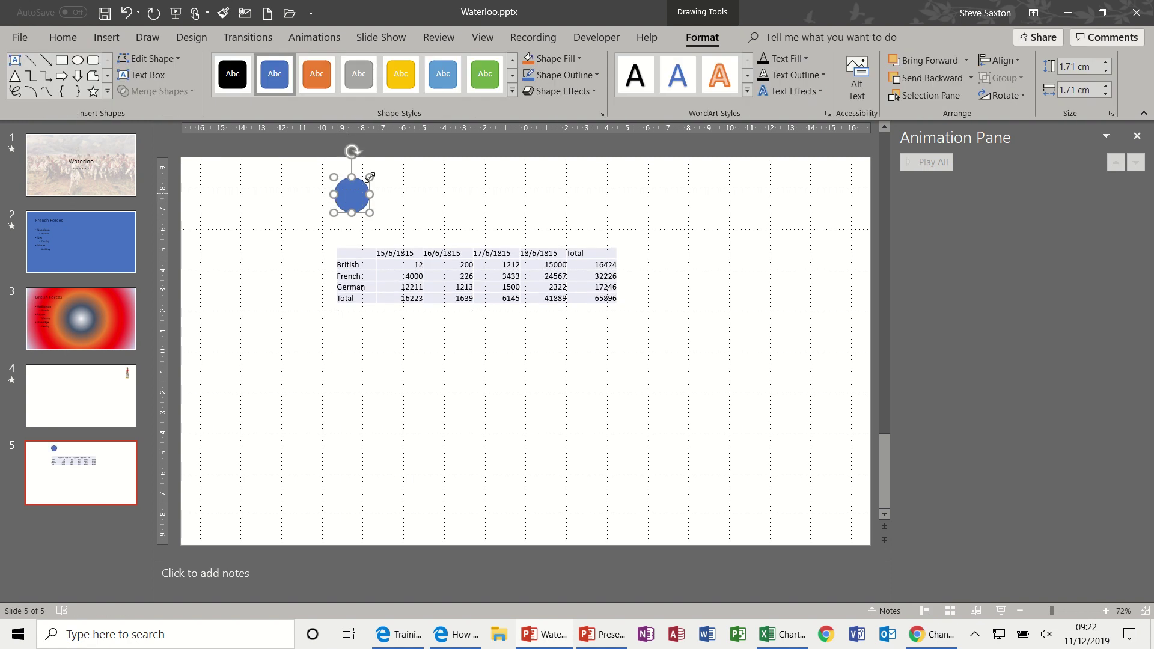
{"action": "left_click", "coordinate": [580, 60]}
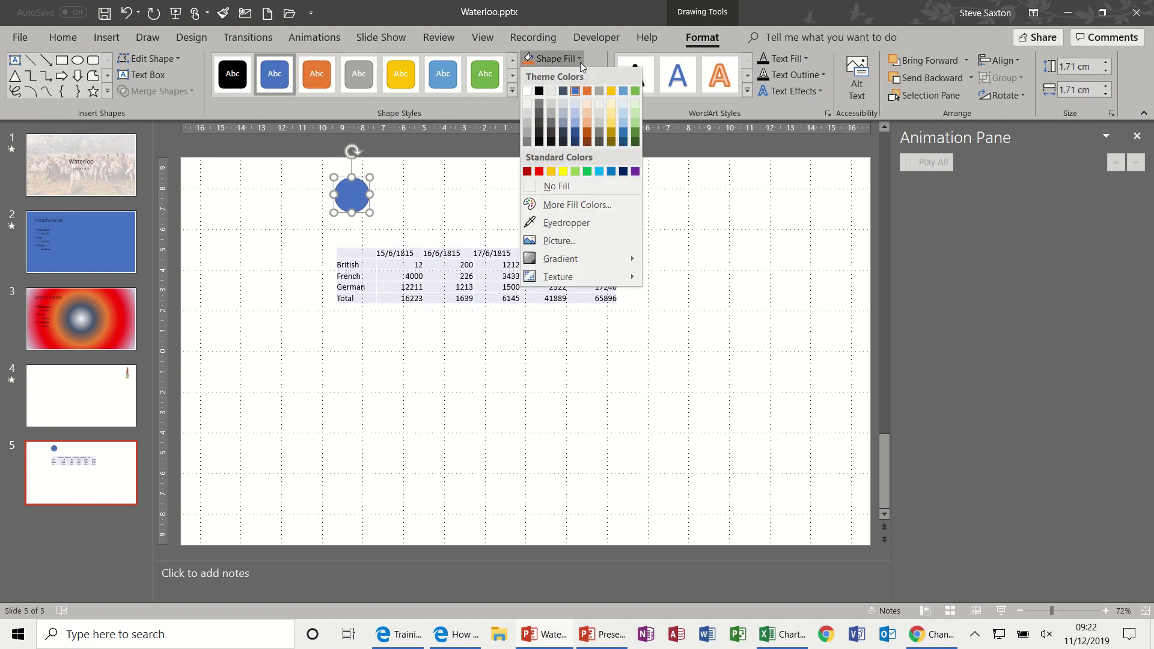
{"action": "left_click", "coordinate": [560, 187]}
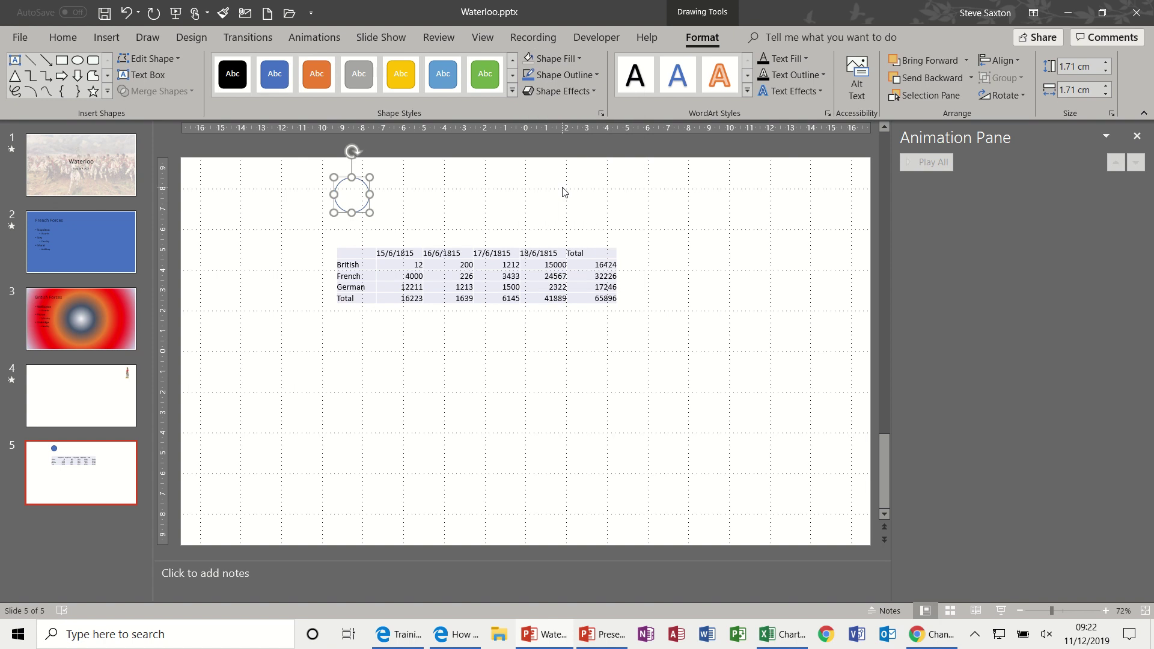
{"action": "left_click", "coordinate": [596, 76]}
{"action": "left_click", "coordinate": [596, 76]}
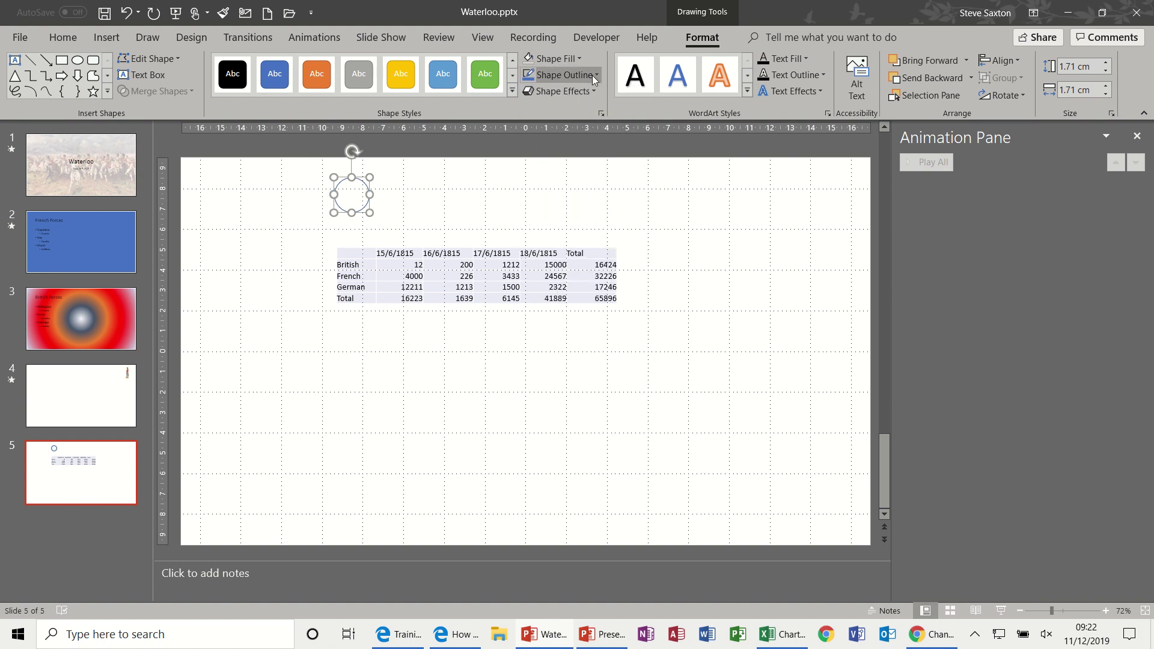
{"action": "left_click", "coordinate": [593, 74]}
{"action": "left_click", "coordinate": [541, 188]}
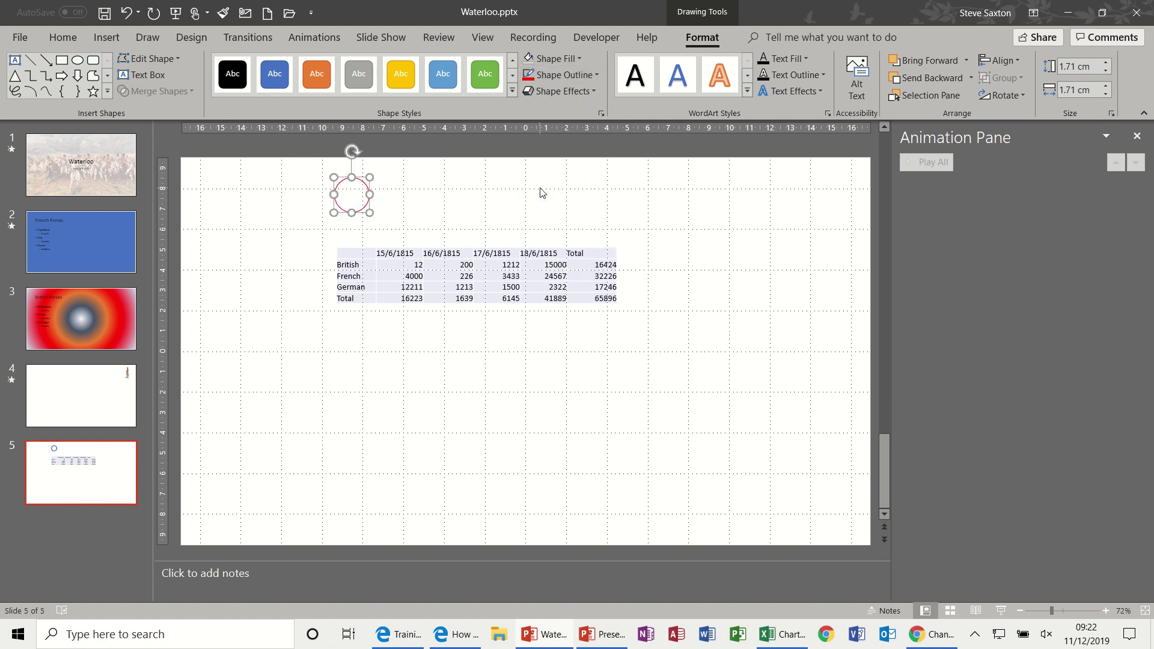
Set the circle's outline weight to 2¼ pt and place it over the Total row.
{"action": "left_click", "coordinate": [596, 74]}
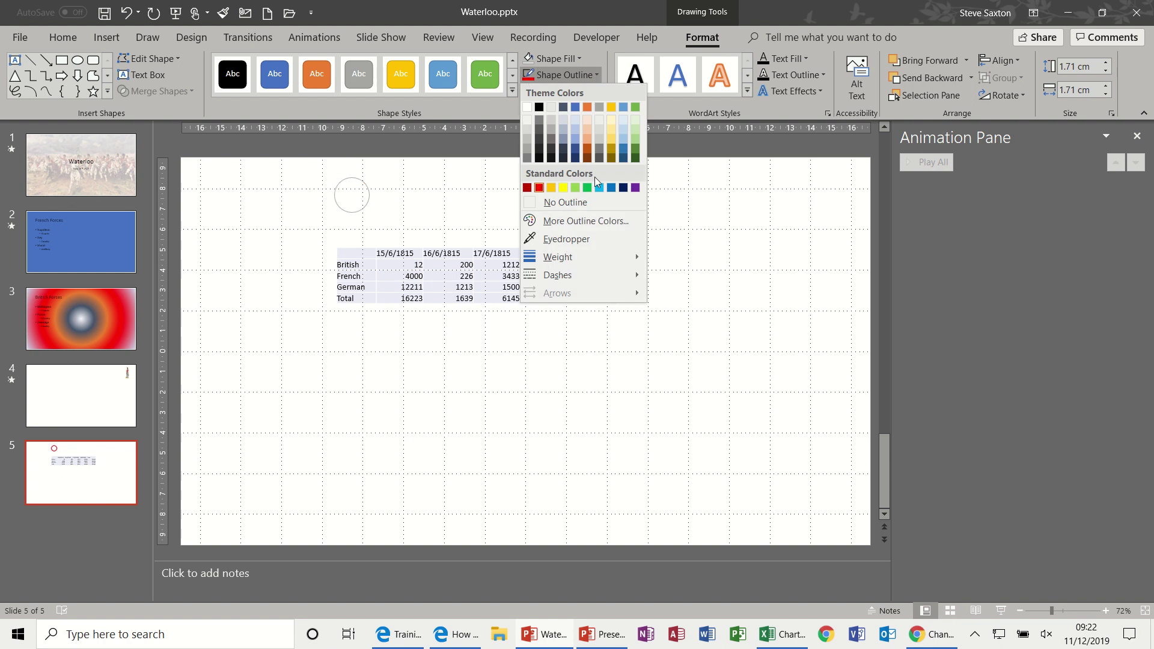
{"action": "mouse_move", "coordinate": [595, 262]}
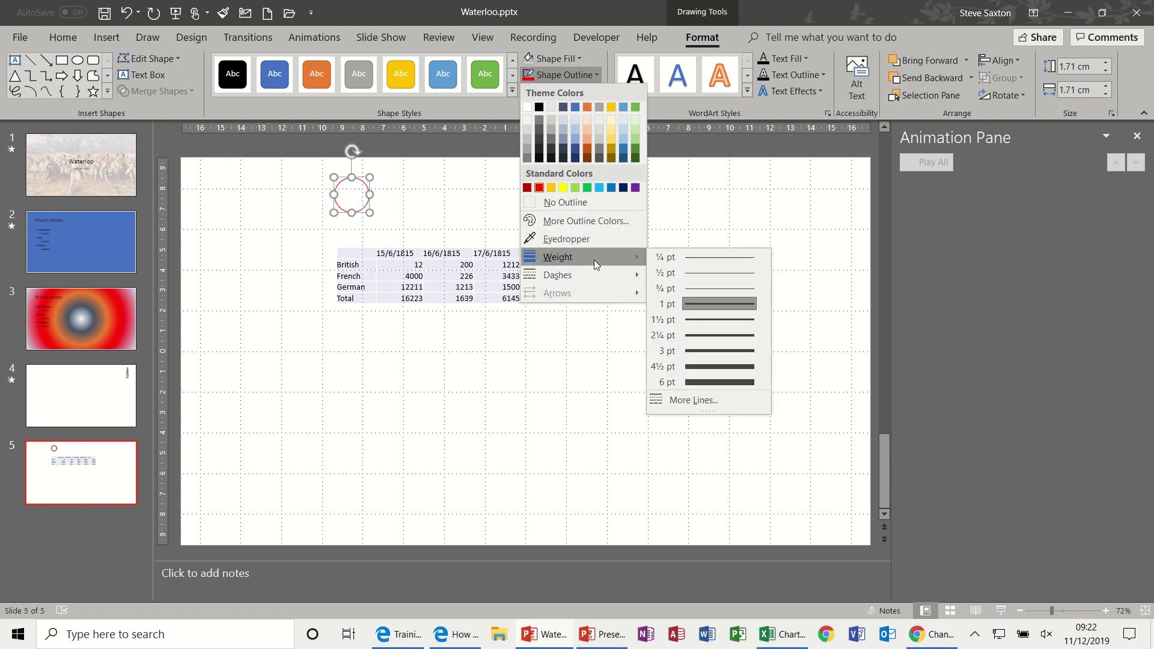
{"action": "left_click", "coordinate": [694, 335]}
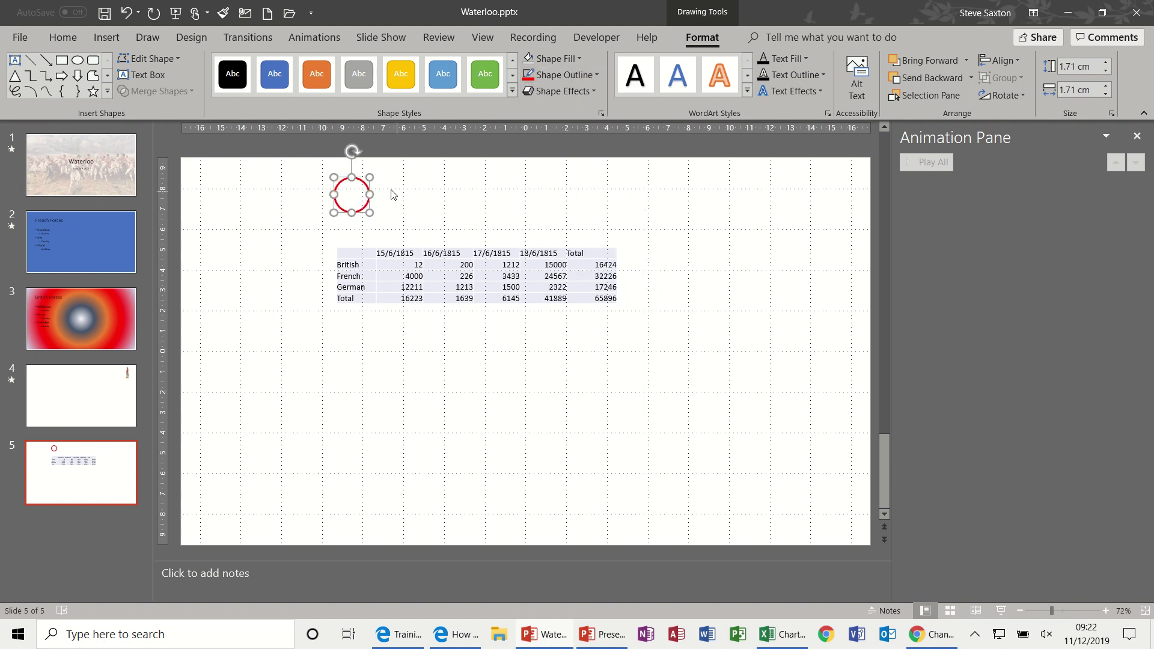
{"action": "left_click_drag", "start_coordinate": [368, 190], "coordinate": [425, 287]}
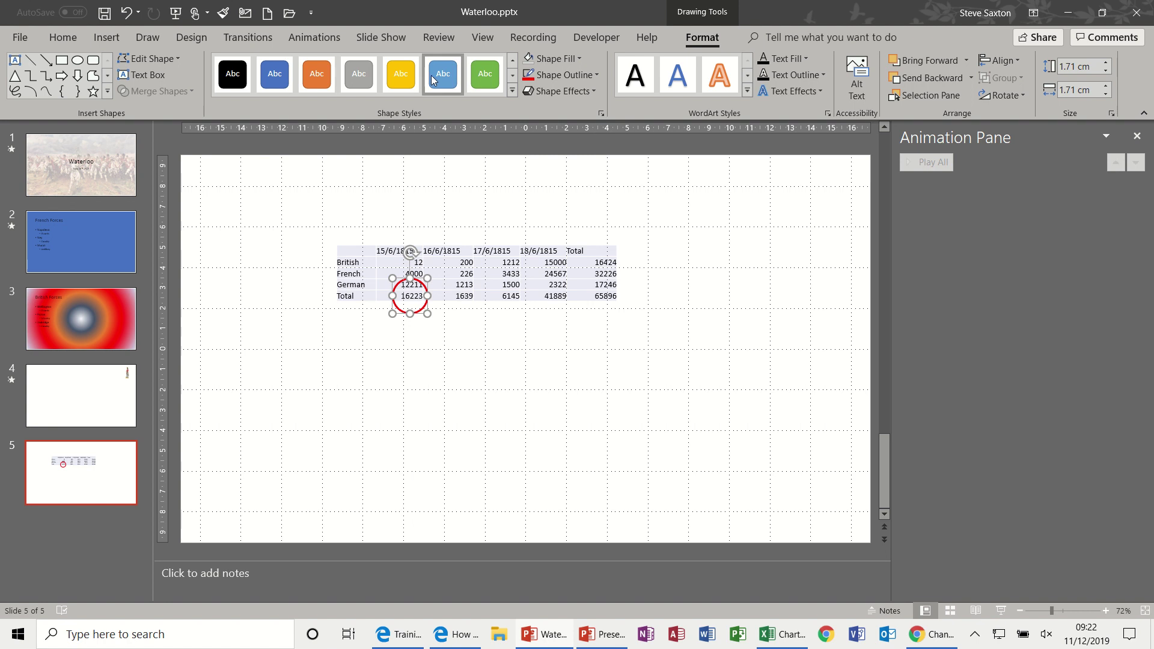
Give the red oval a 00.50-second Dissolve In entrance starting On Click.
{"action": "left_click", "coordinate": [314, 33]}
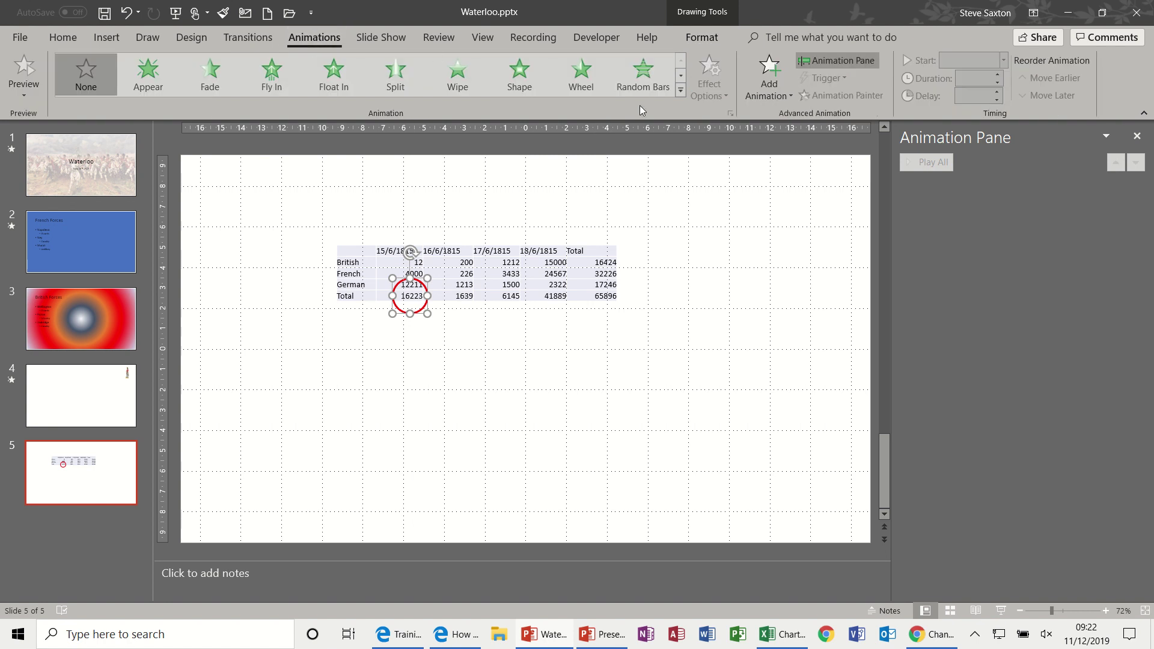
{"action": "left_click", "coordinate": [760, 81]}
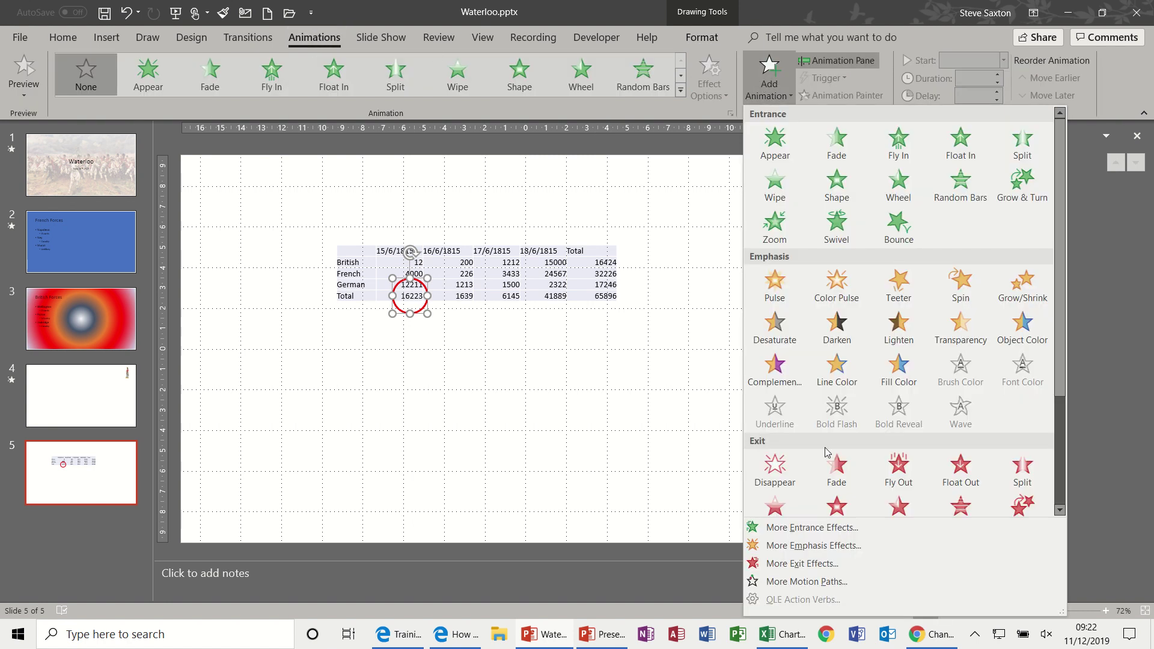
{"action": "left_click", "coordinate": [787, 528]}
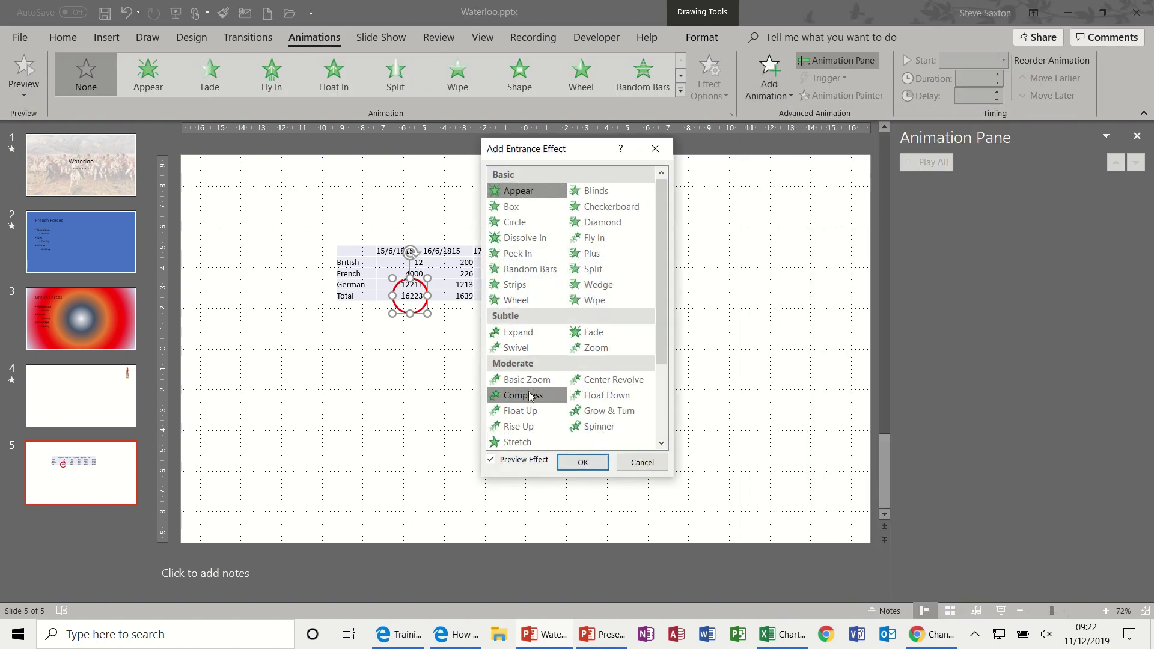
{"action": "left_click", "coordinate": [539, 245]}
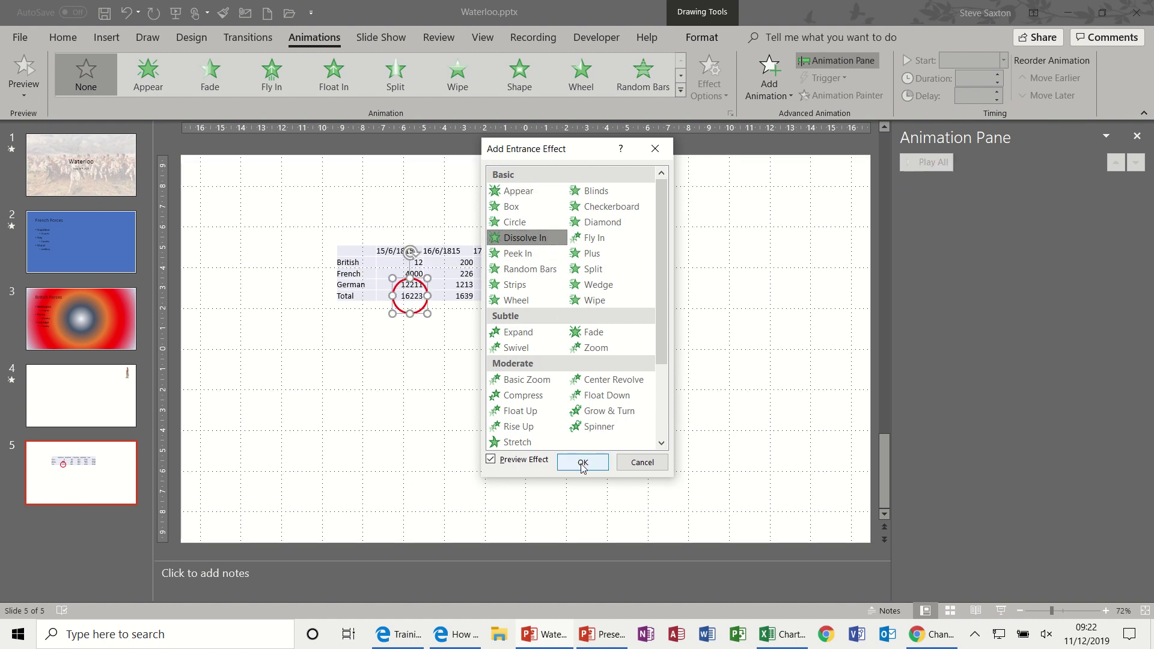
{"action": "left_click", "coordinate": [583, 463]}
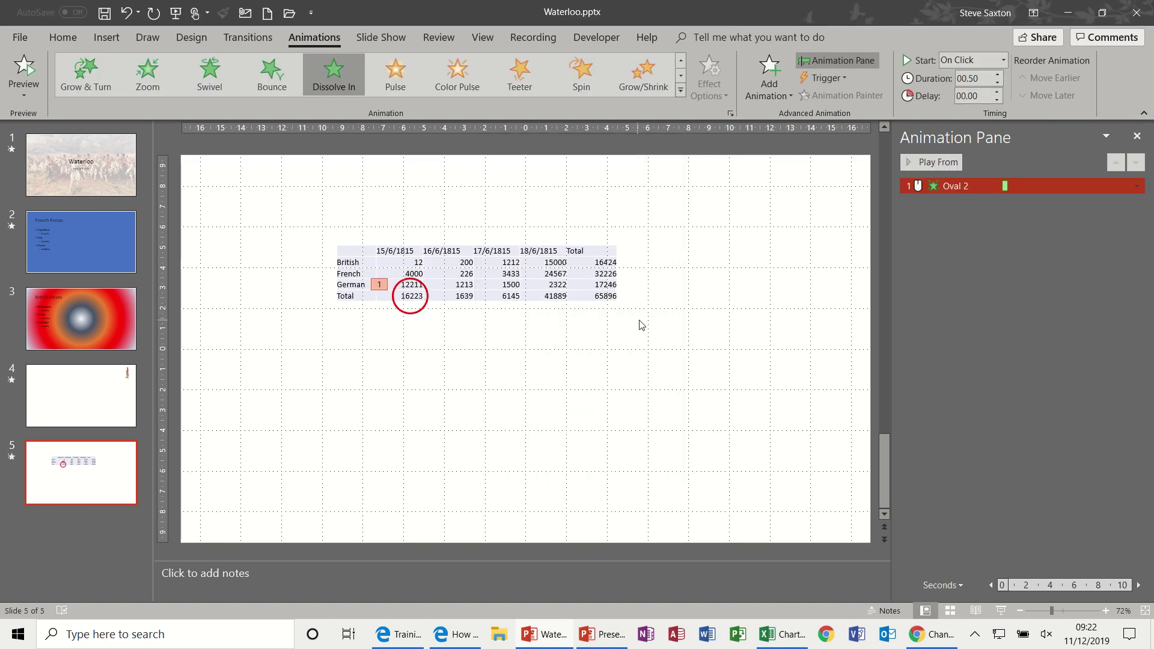
{"action": "left_click", "coordinate": [778, 86]}
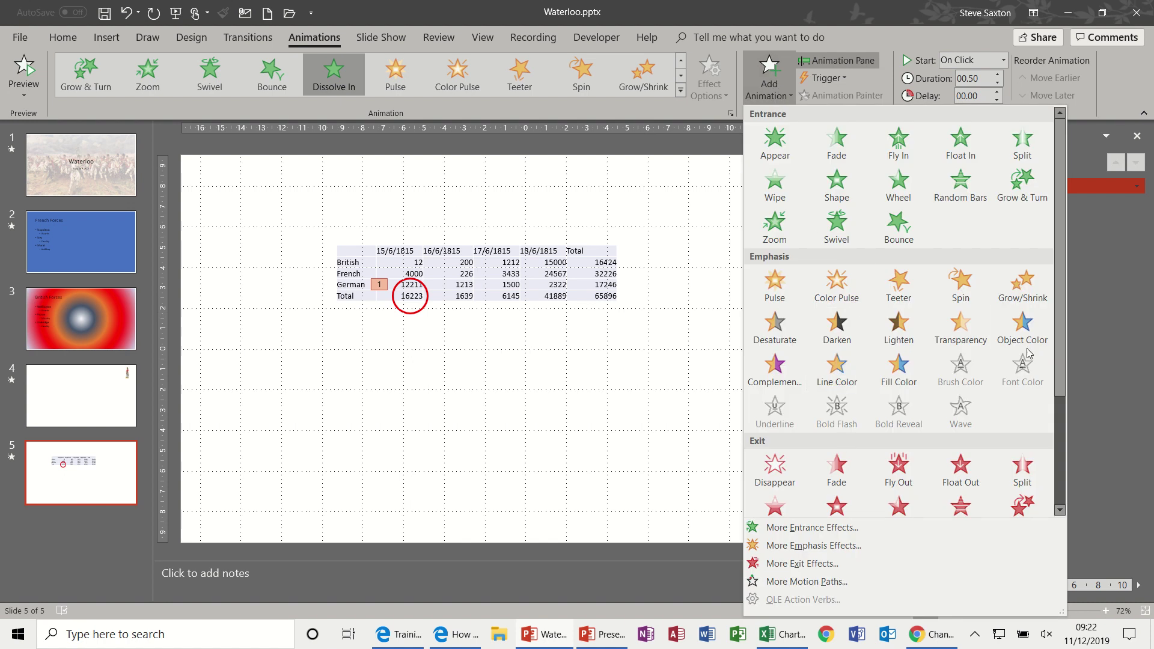
{"action": "left_click_drag", "start_coordinate": [1060, 355], "coordinate": [1060, 465]}
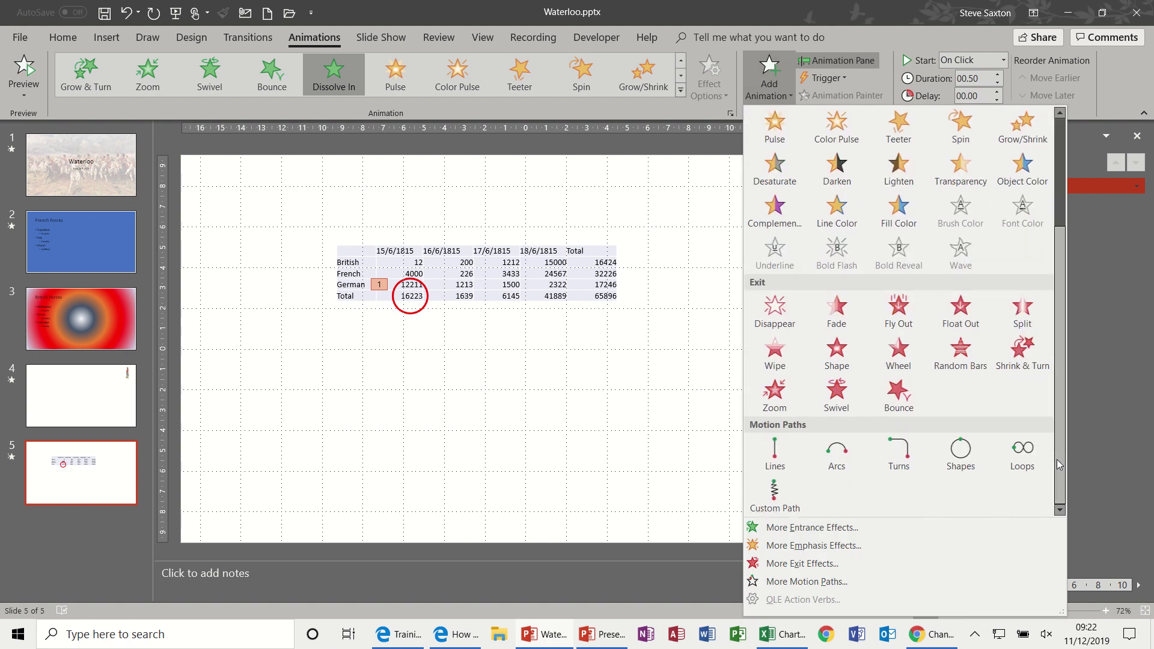
Add a Right motion path to the red circle and stretch its end over the 65896 total.
{"action": "left_click", "coordinate": [806, 581]}
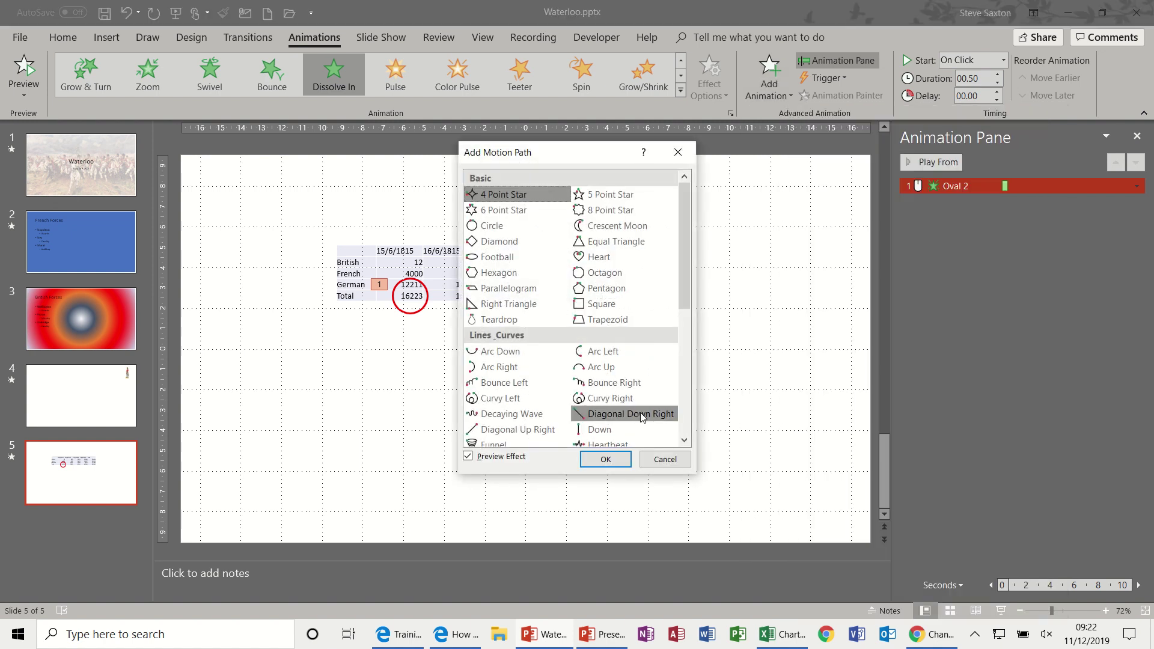
{"action": "left_click_drag", "start_coordinate": [687, 270], "coordinate": [686, 335]}
{"action": "left_click", "coordinate": [613, 324]}
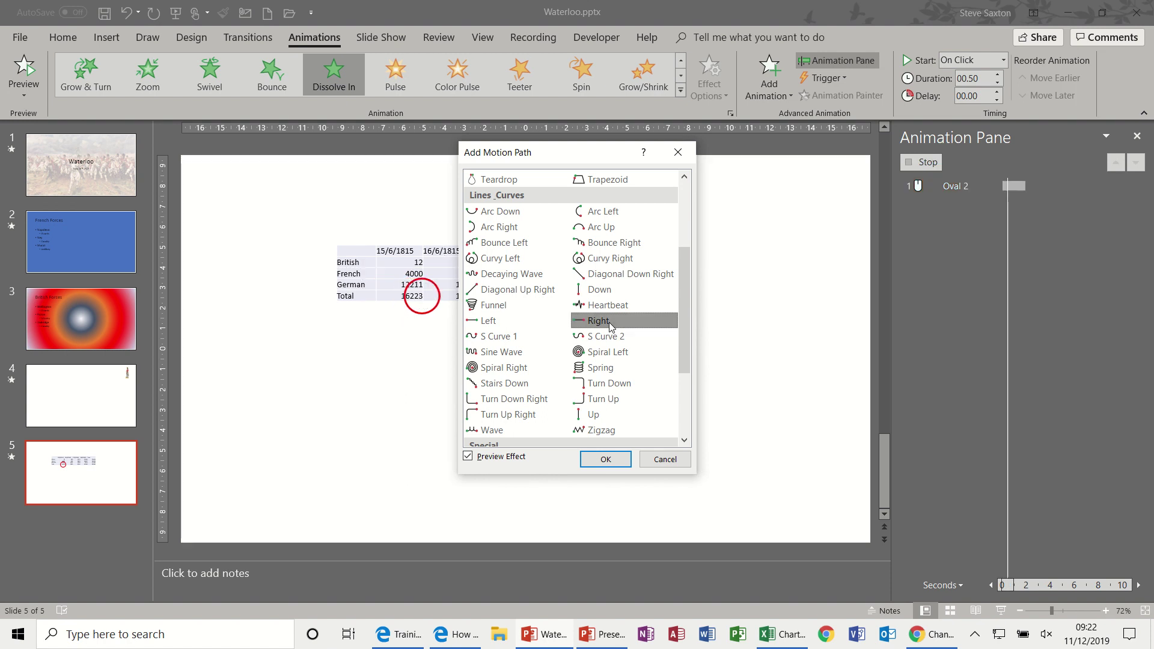
{"action": "left_click", "coordinate": [604, 460]}
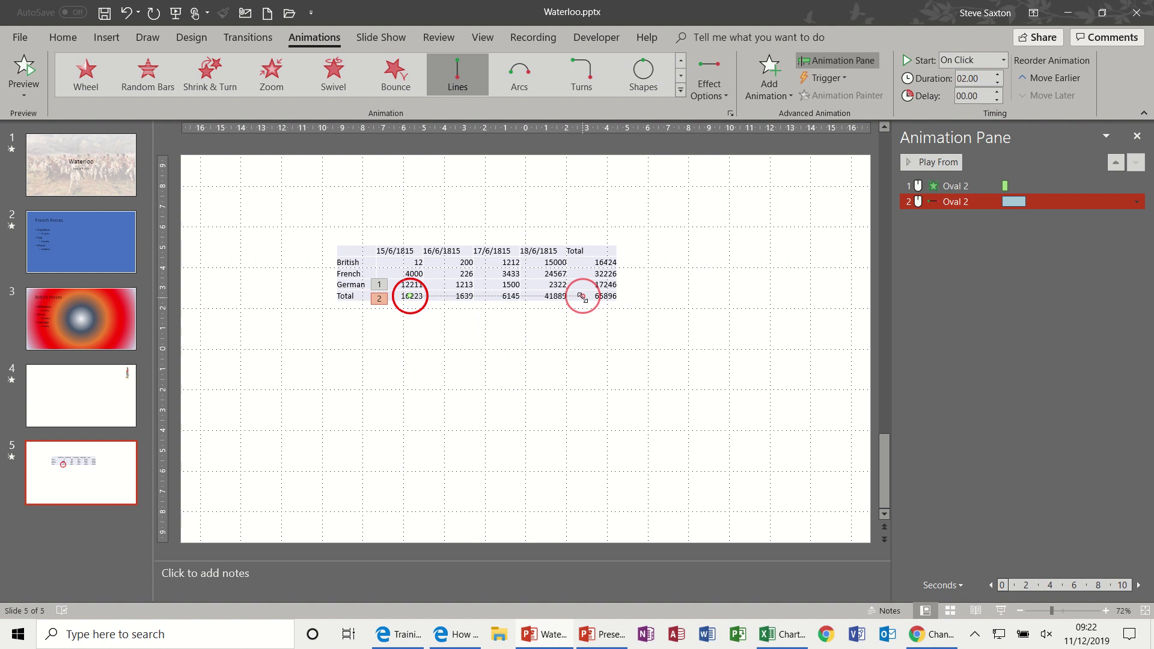
{"action": "left_click_drag", "start_coordinate": [581, 297], "coordinate": [605, 295]}
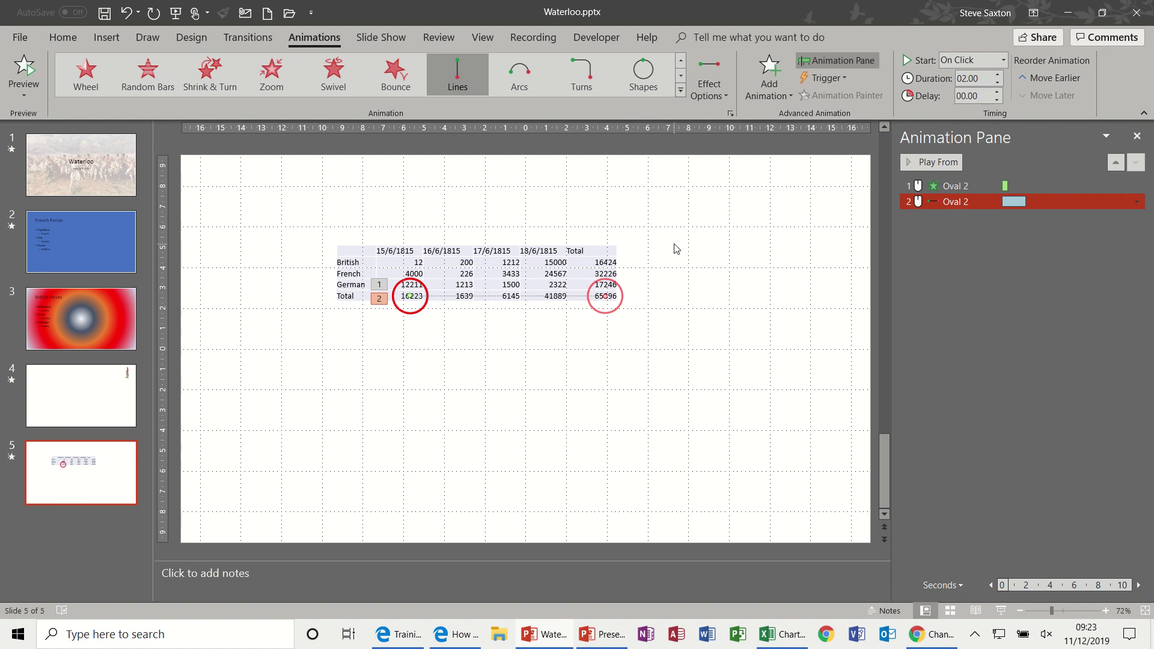
Add a Pulse emphasis to the red circle, then preview slide 5's animations as a slide show.
{"action": "left_click", "coordinate": [765, 81]}
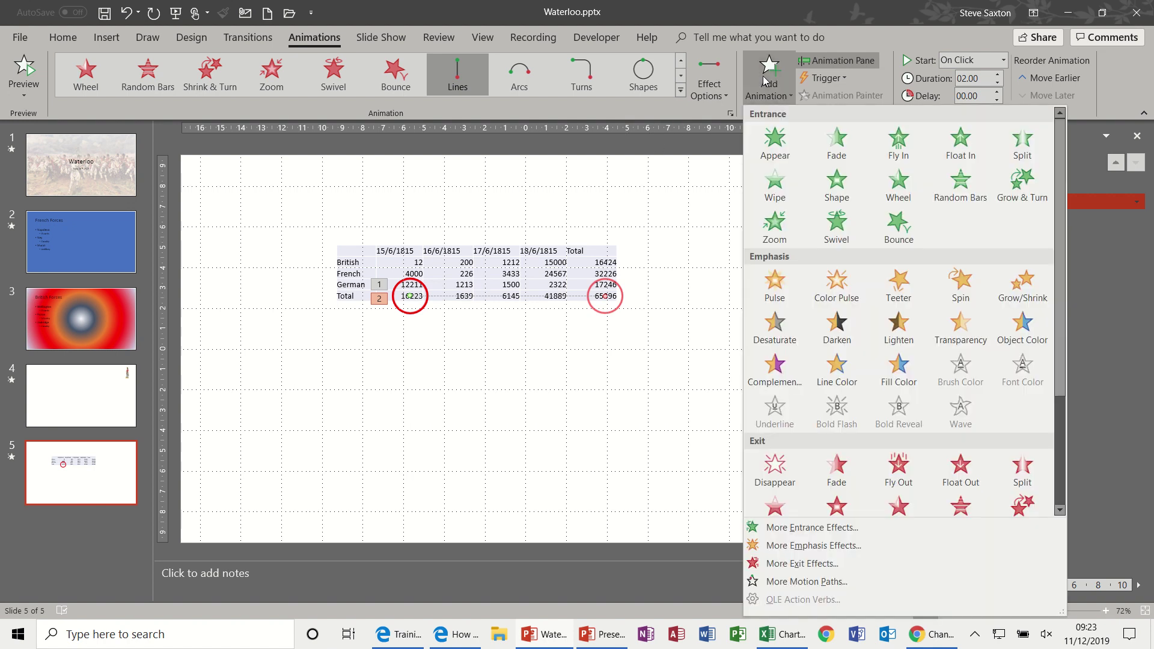
{"action": "left_click", "coordinate": [776, 283]}
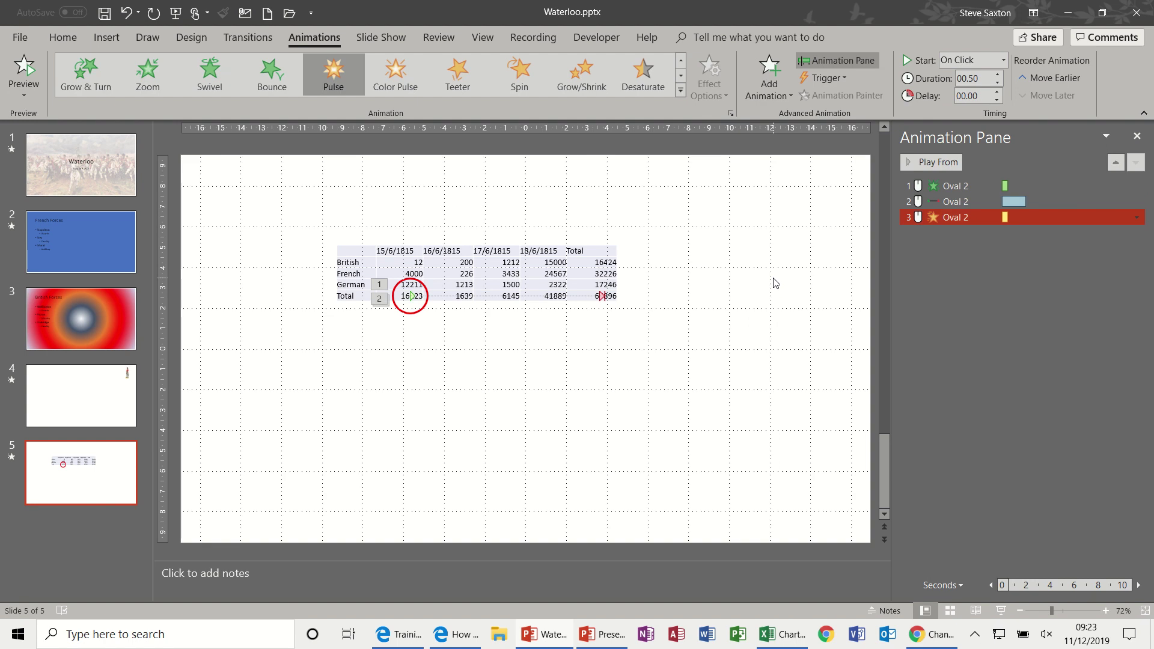
{"action": "left_click", "coordinate": [1001, 611]}
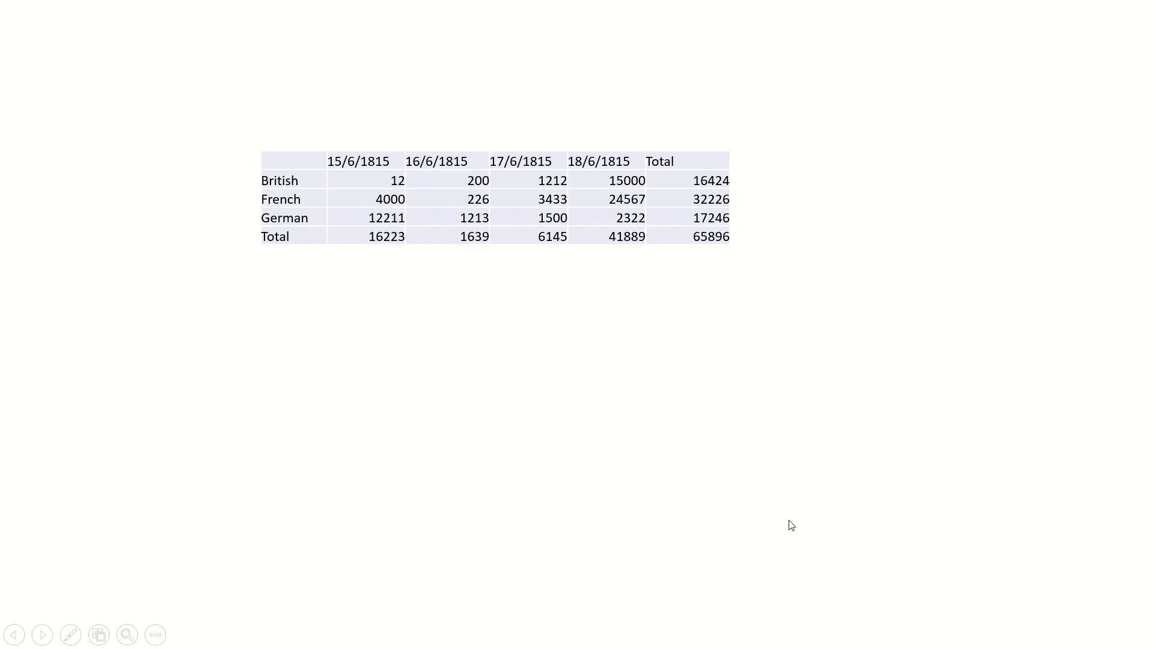
{"action": "left_click", "coordinate": [630, 402]}
{"action": "left_click", "coordinate": [630, 402]}
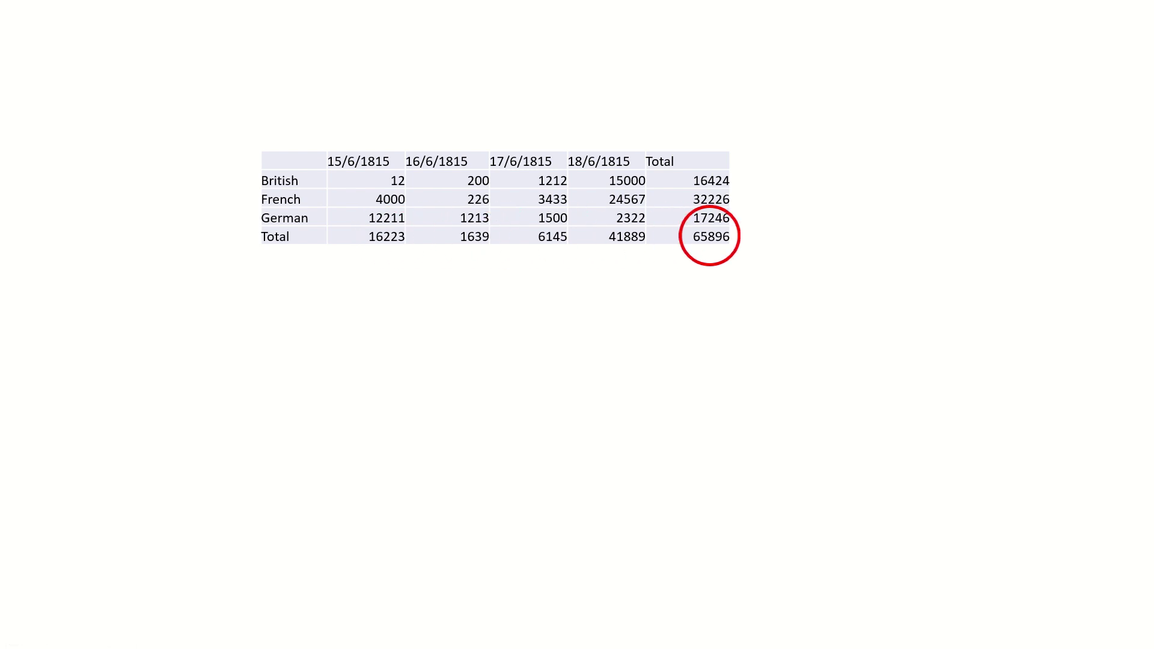
{"action": "key", "text": "Escape"}
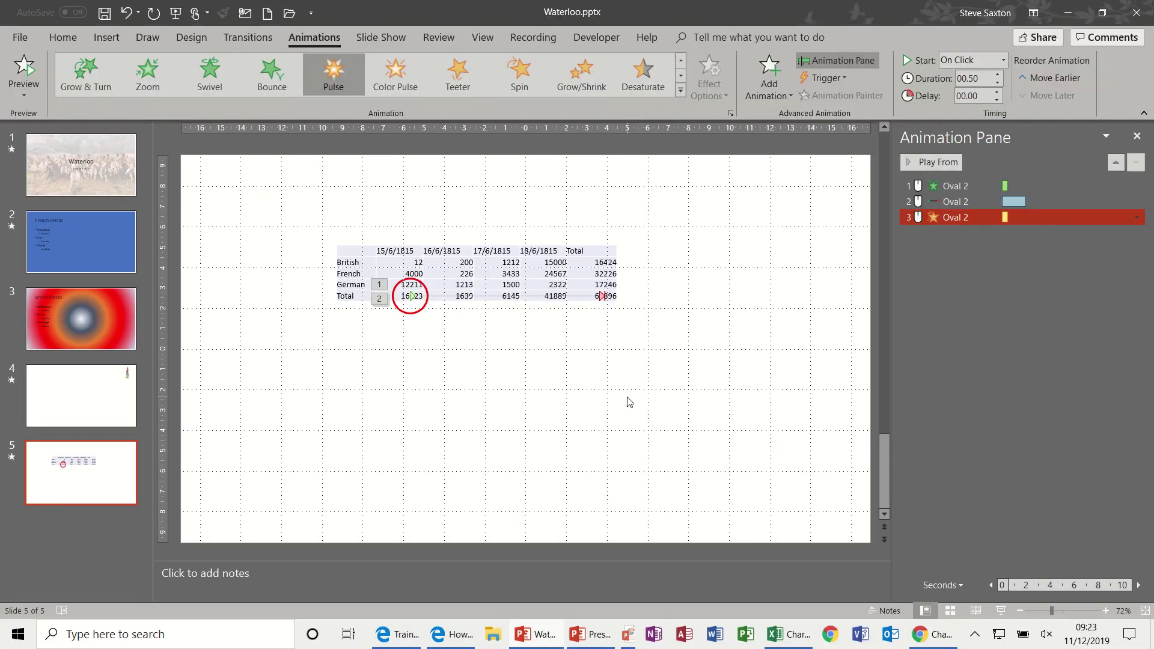
Set the Pulse animation to start With Previous.
{"action": "left_click", "coordinate": [1021, 221]}
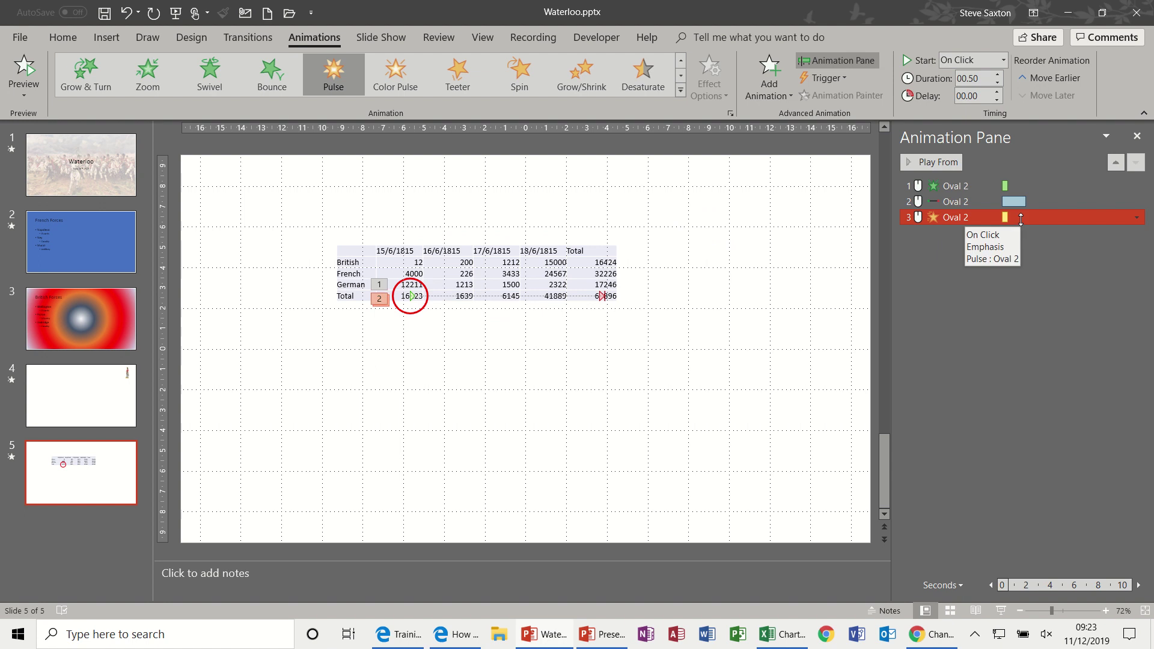
{"action": "left_click", "coordinate": [1005, 60]}
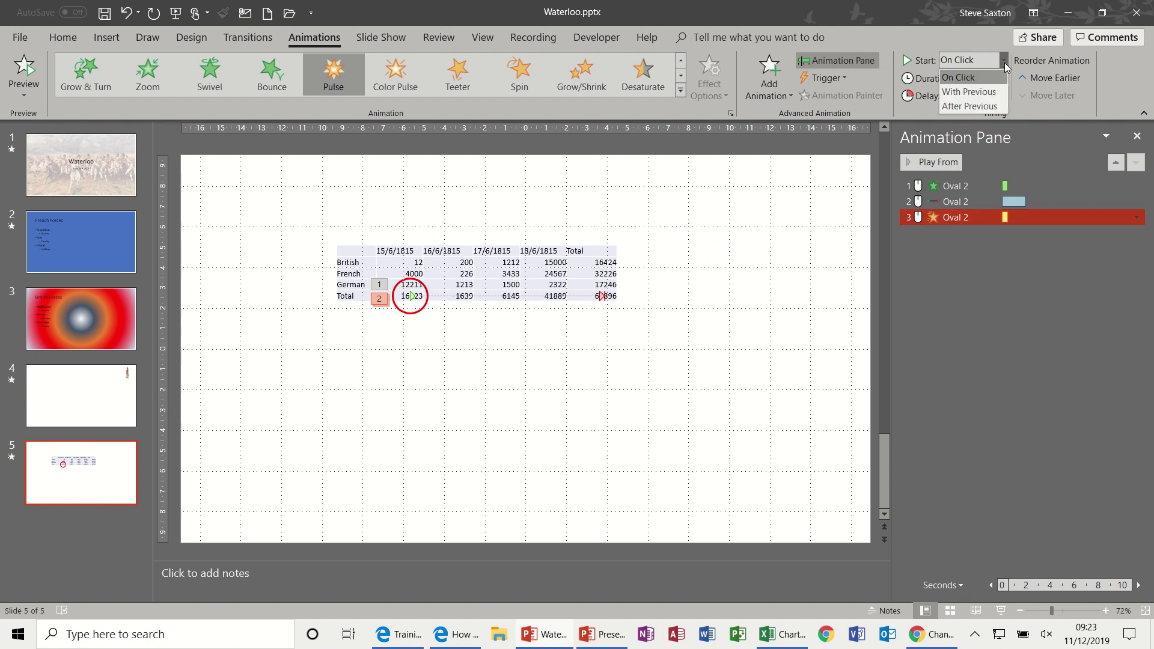
{"action": "left_click", "coordinate": [988, 91]}
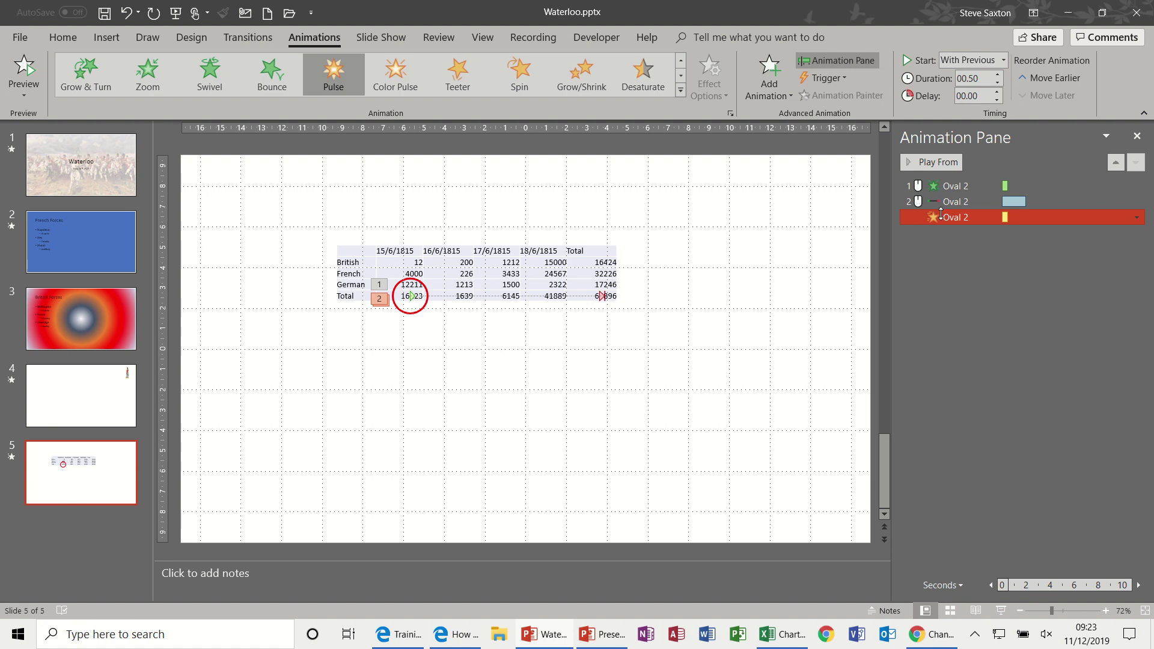
Set the Pulse effect's timing to repeat 10 times.
{"action": "left_click", "coordinate": [1137, 219]}
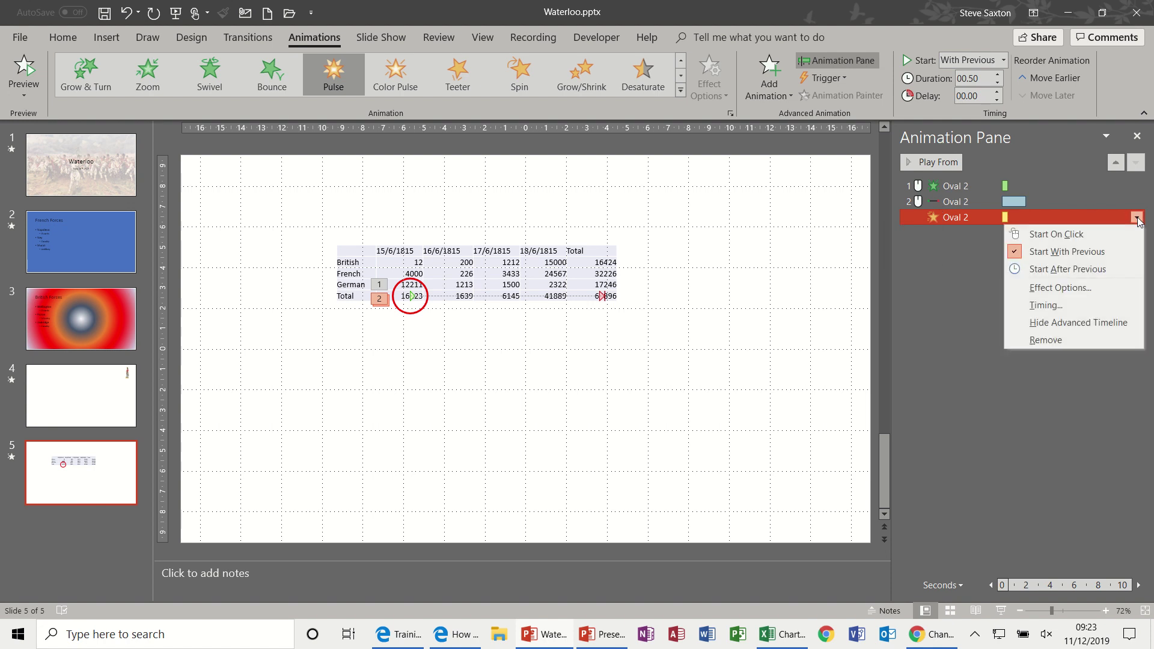
{"action": "left_click", "coordinate": [1061, 288]}
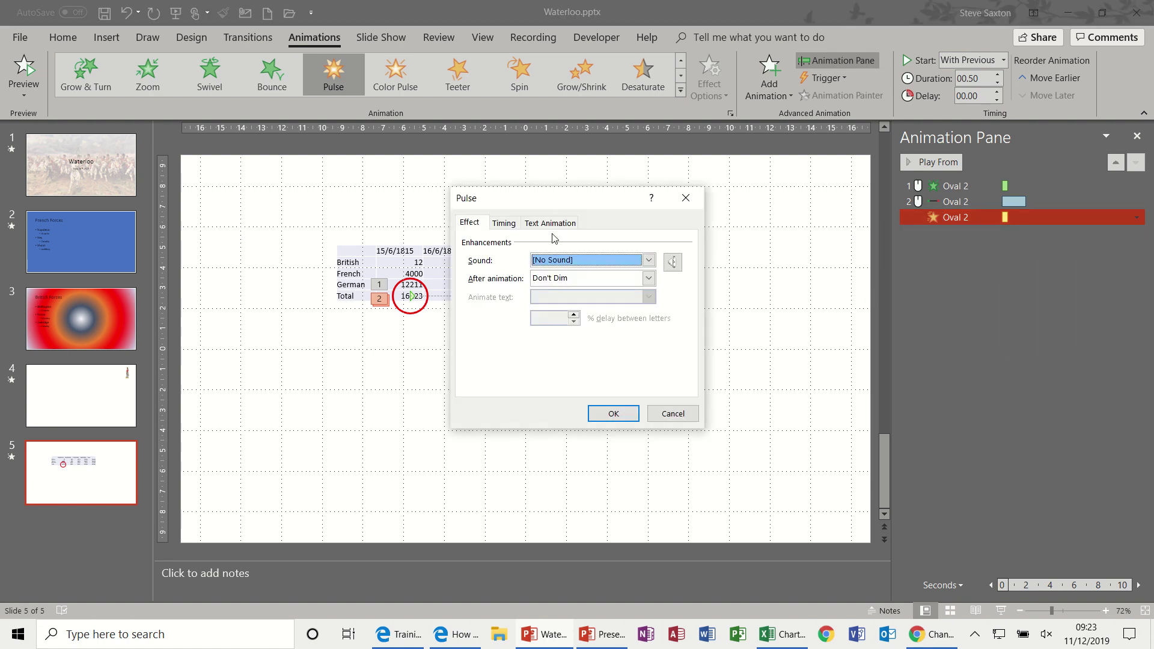
{"action": "left_click", "coordinate": [512, 226]}
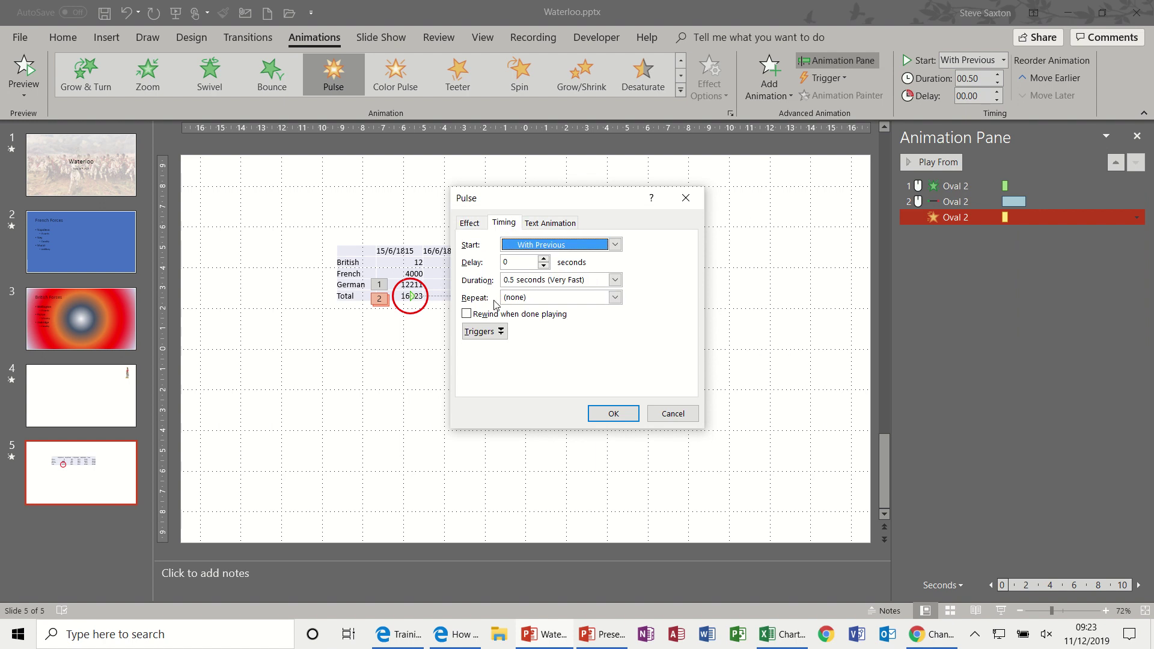
{"action": "left_click", "coordinate": [615, 298]}
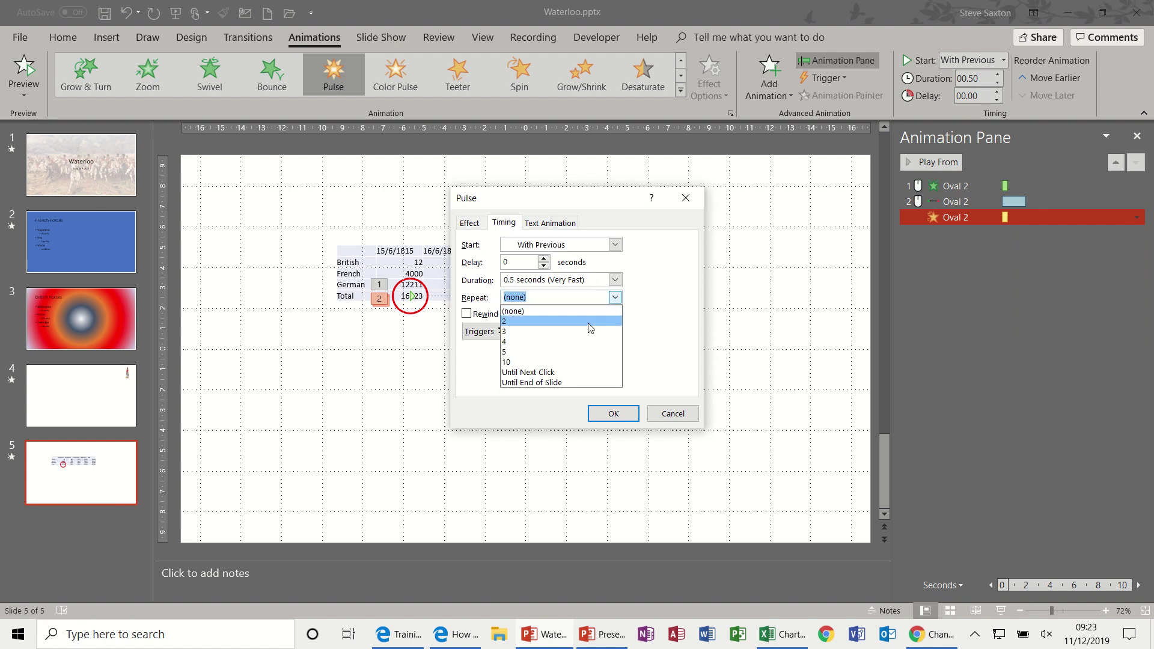
{"action": "left_click", "coordinate": [554, 362]}
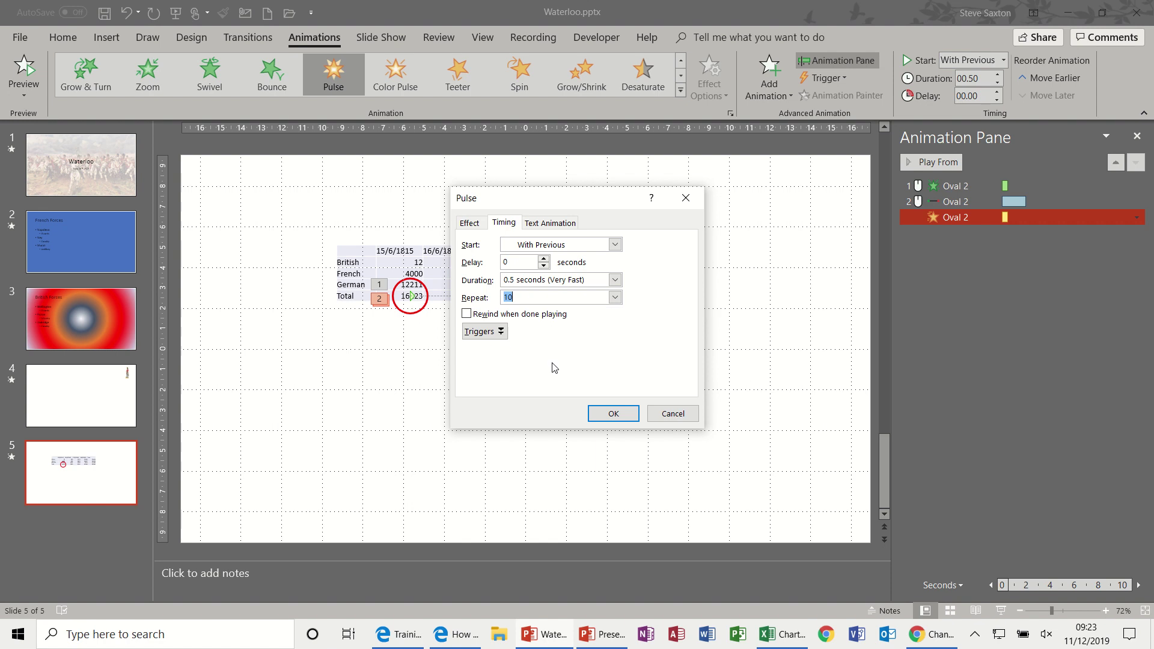
{"action": "left_click", "coordinate": [611, 413]}
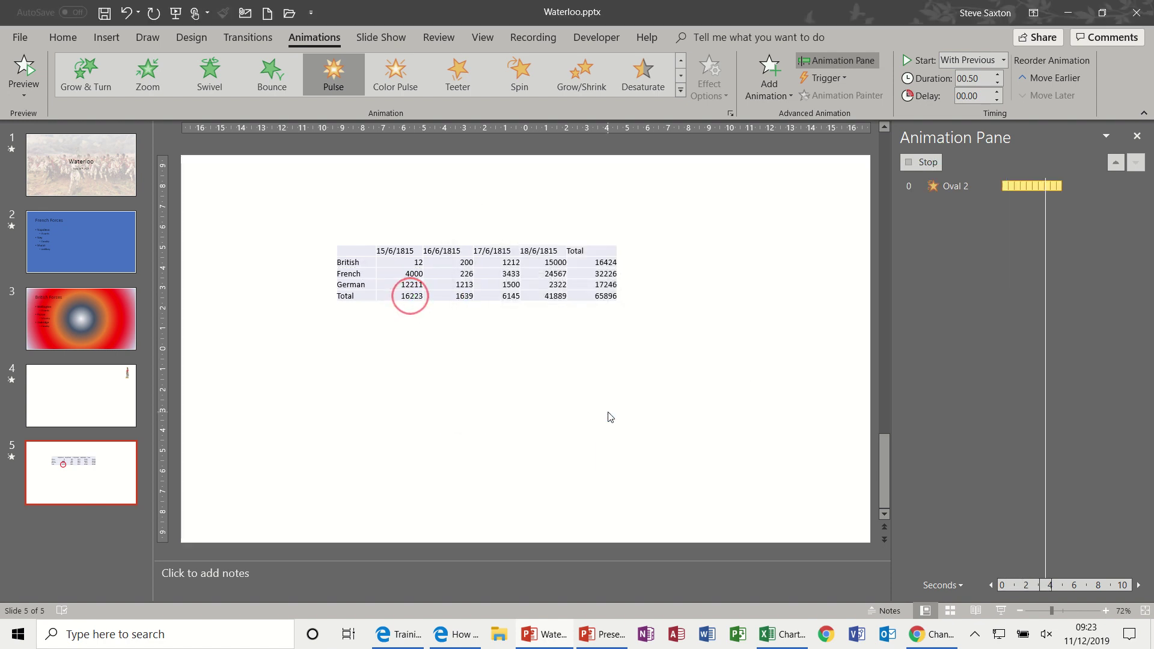
{"action": "left_click", "coordinate": [1002, 611]}
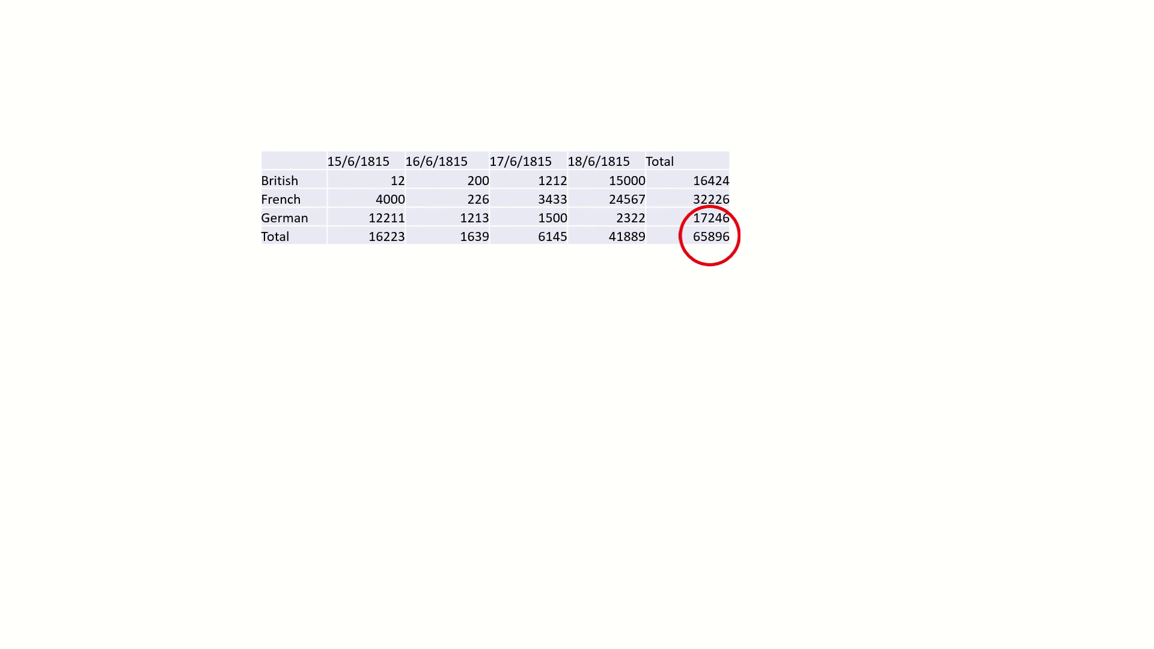
{"action": "key", "text": "Escape"}
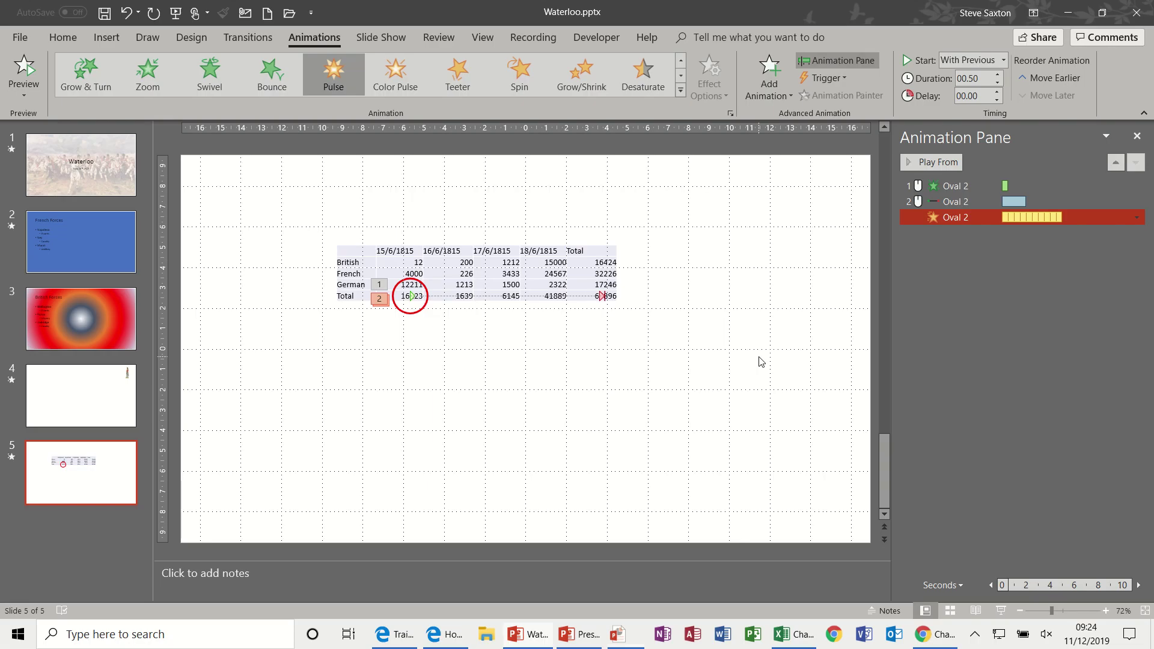